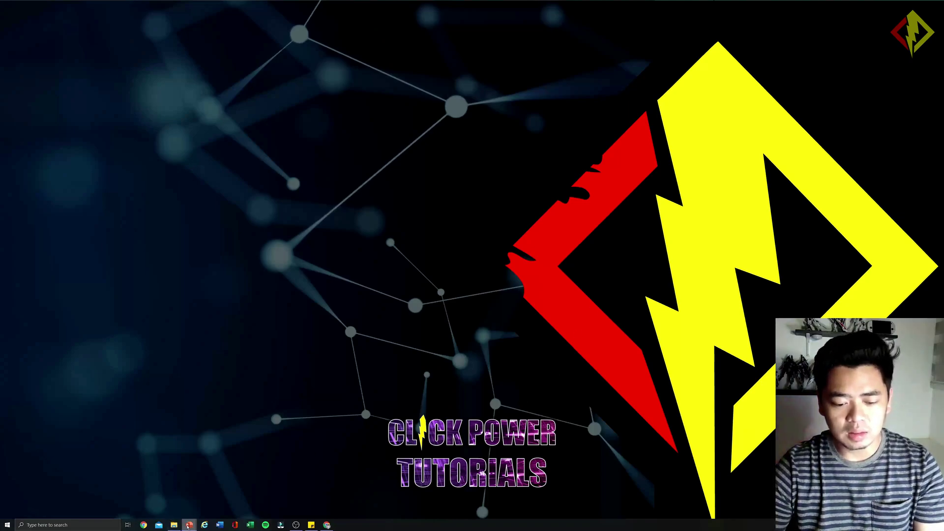
Step: In Presentation1, slide 1's chalkboard picture down to expose the seal, logos and CSS 10 text
mouse_move(189, 524)
click(175, 508)
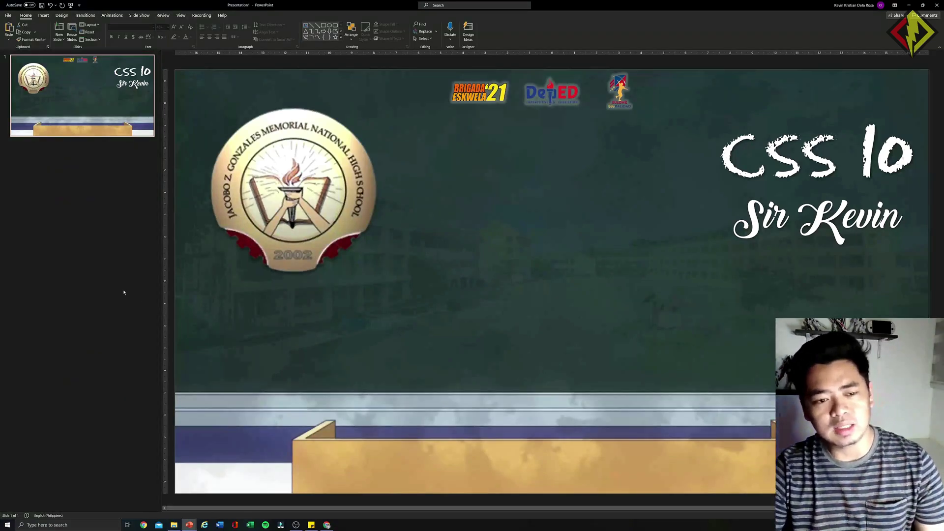
click(103, 203)
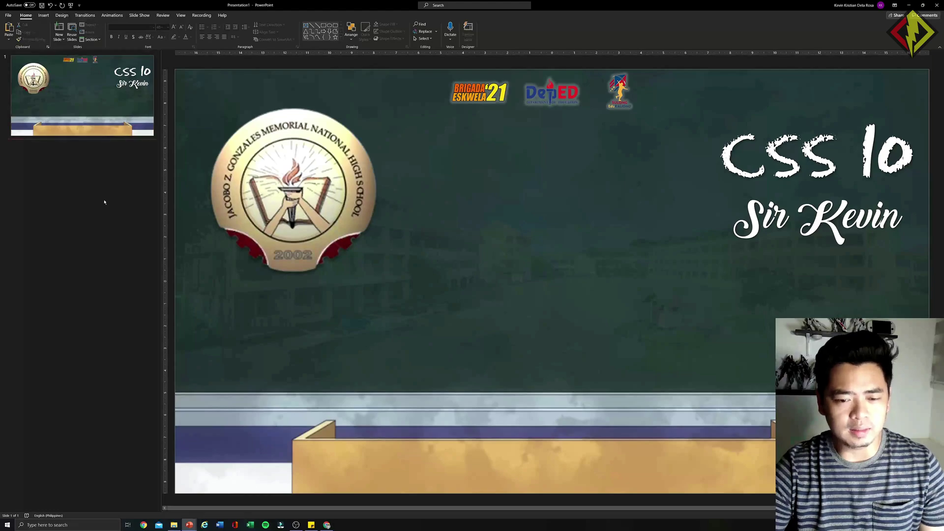
click(290, 224)
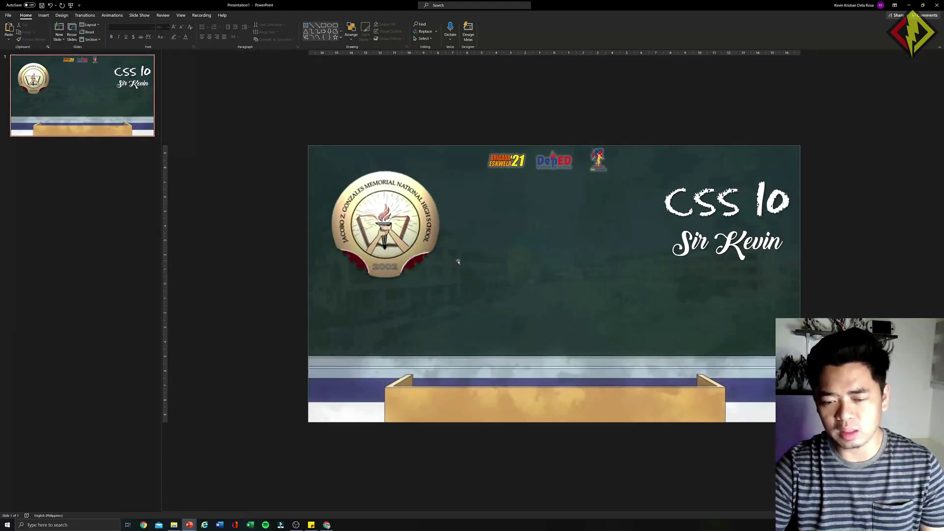
drag(349, 404, 329, 467)
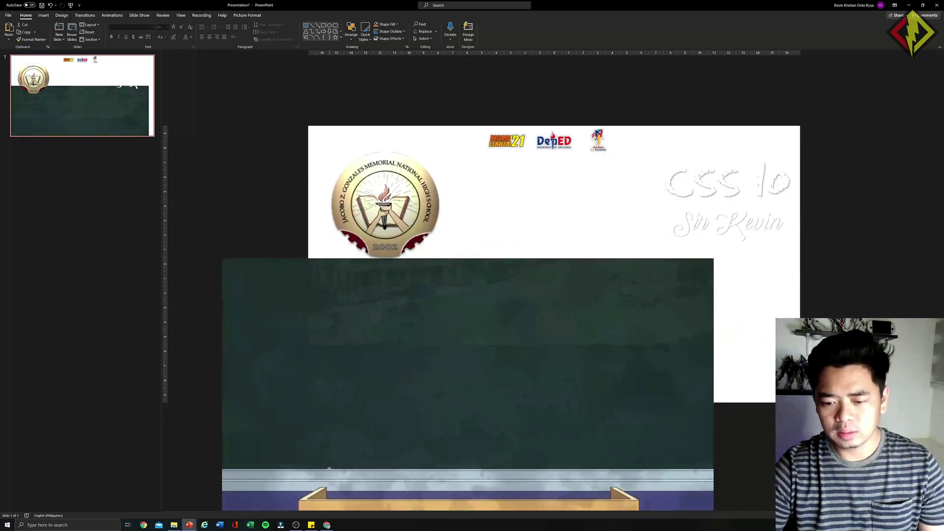
drag(386, 420, 440, 461)
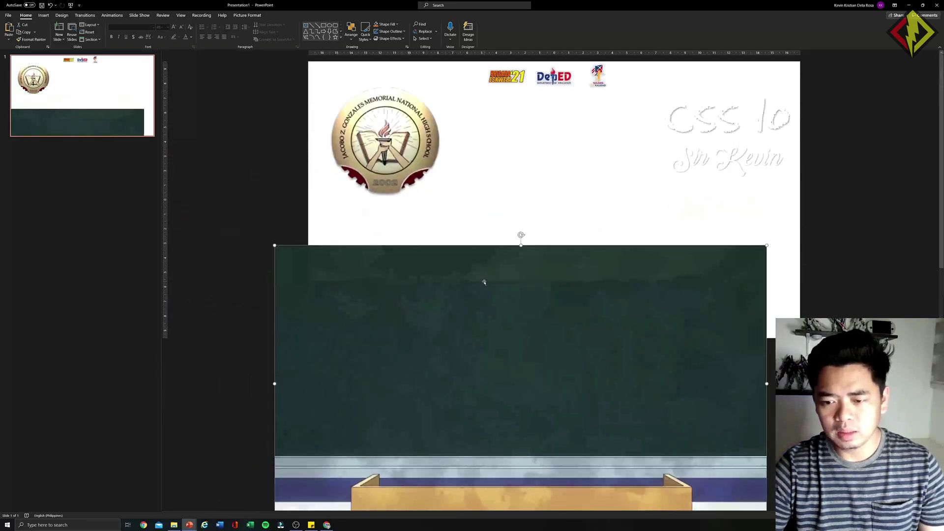
drag(523, 350, 560, 361)
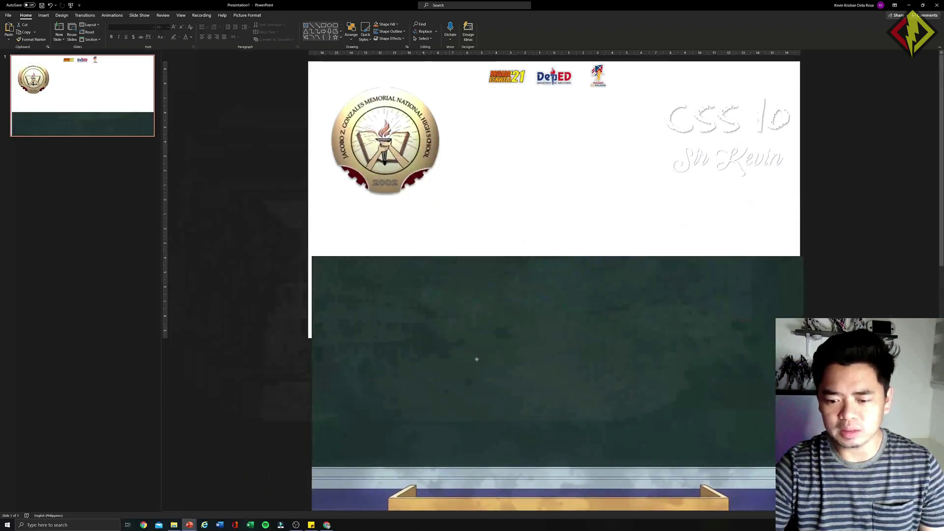
drag(446, 388, 320, 339)
key(Escape)
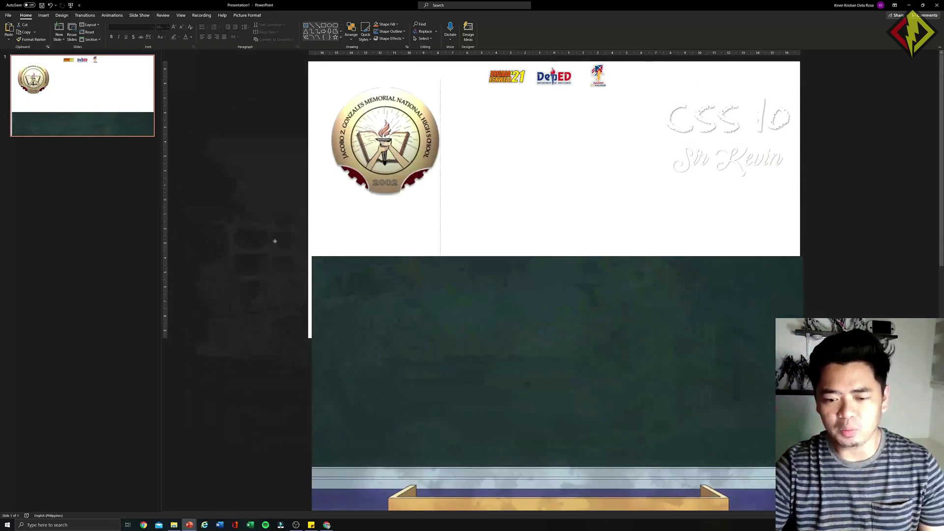
Step: Make the hidden school photo 80% transparent and move it down over the chalkboard area
click(260, 210)
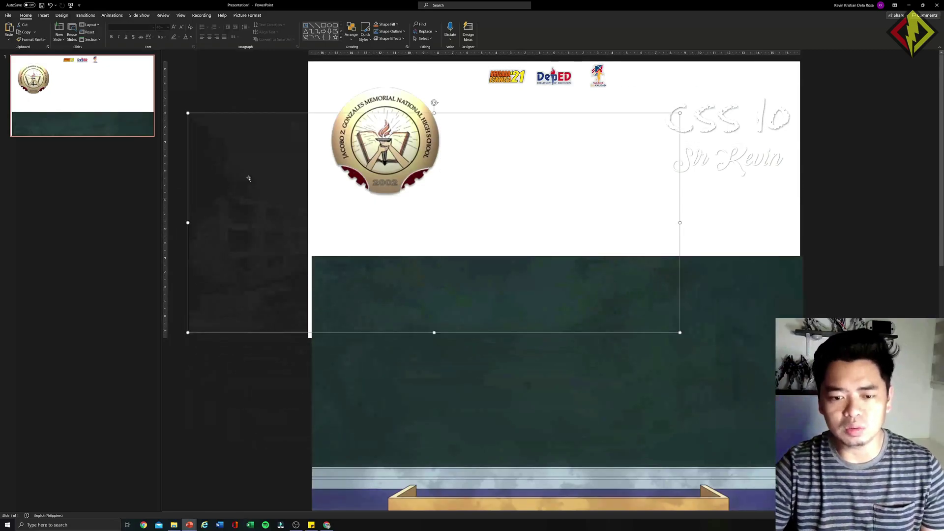
click(247, 15)
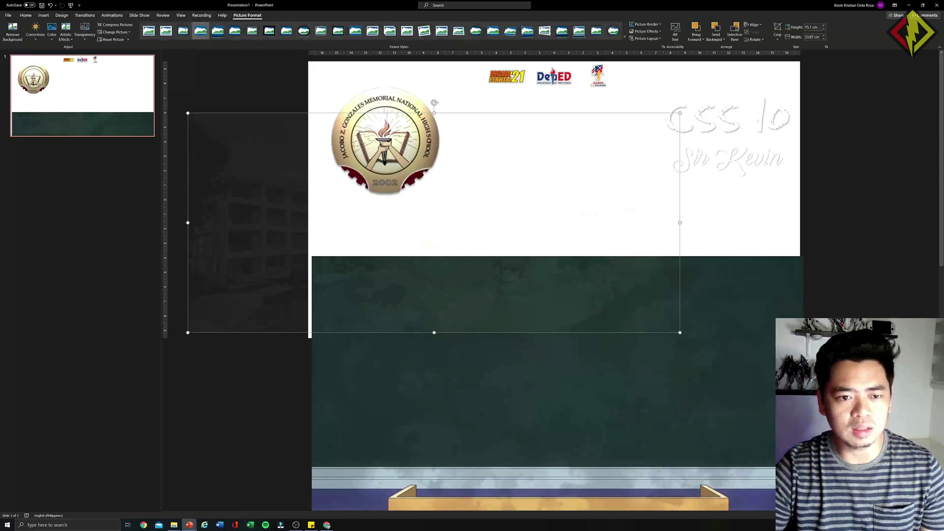
click(84, 39)
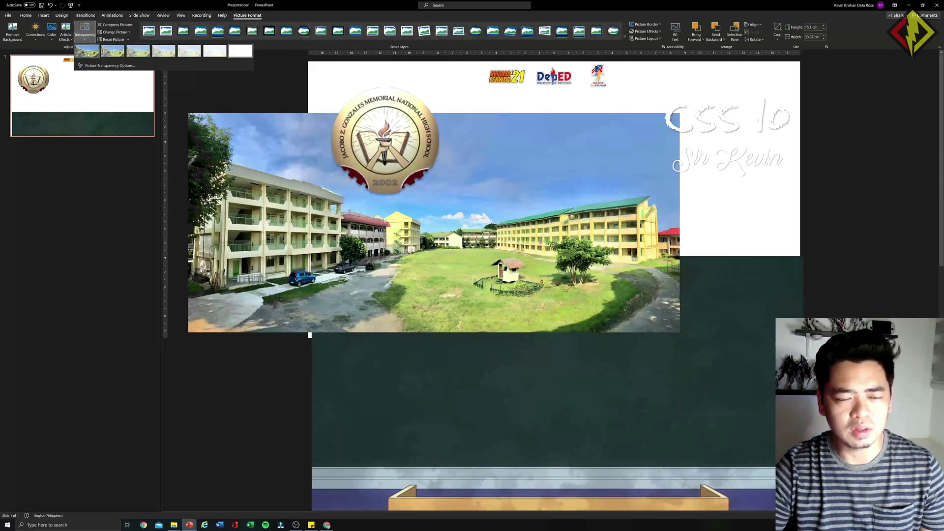
click(86, 57)
click(113, 40)
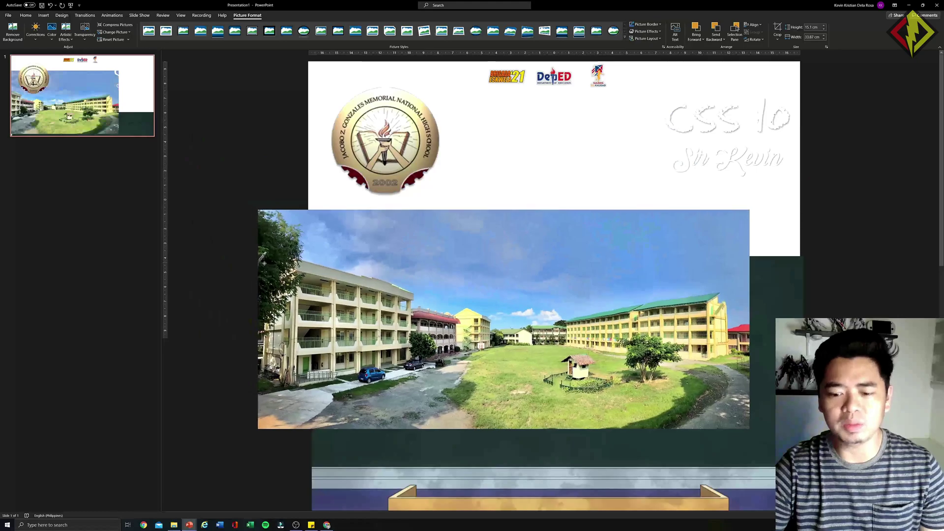
click(84, 31)
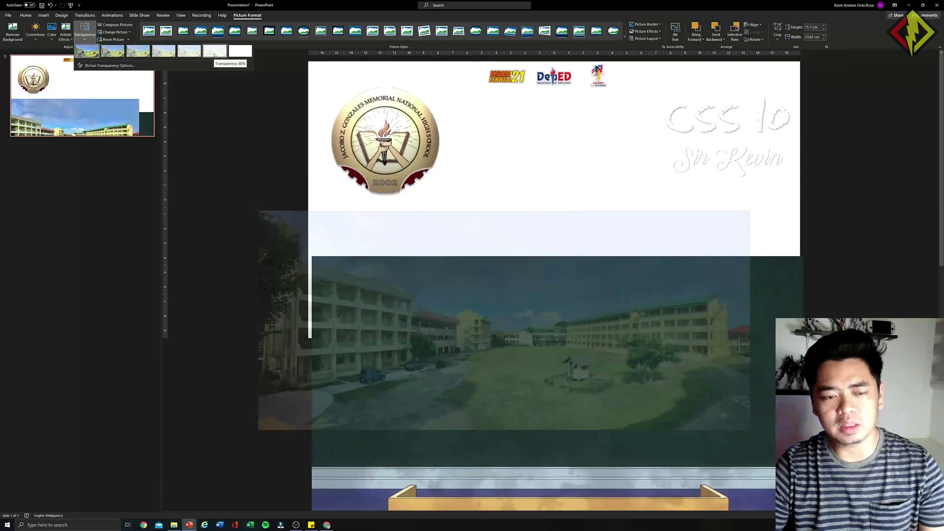
click(214, 55)
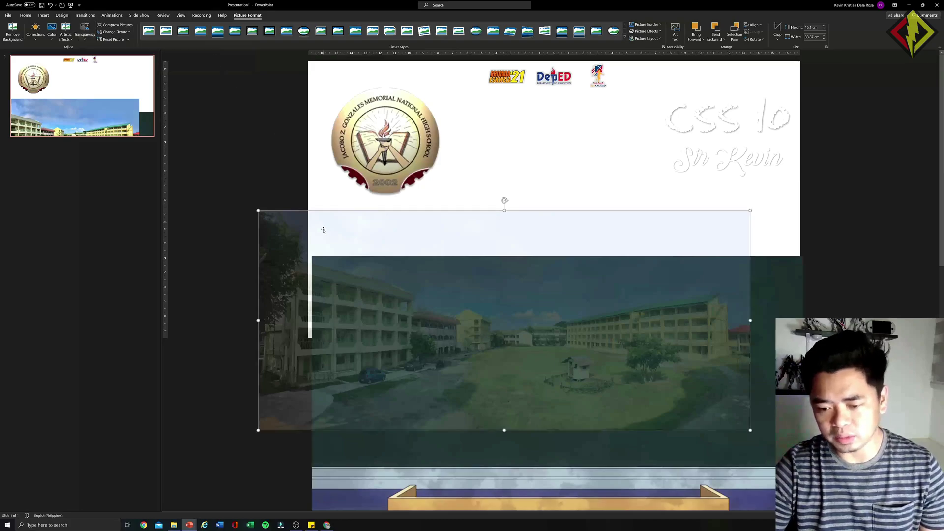
drag(323, 231, 355, 274)
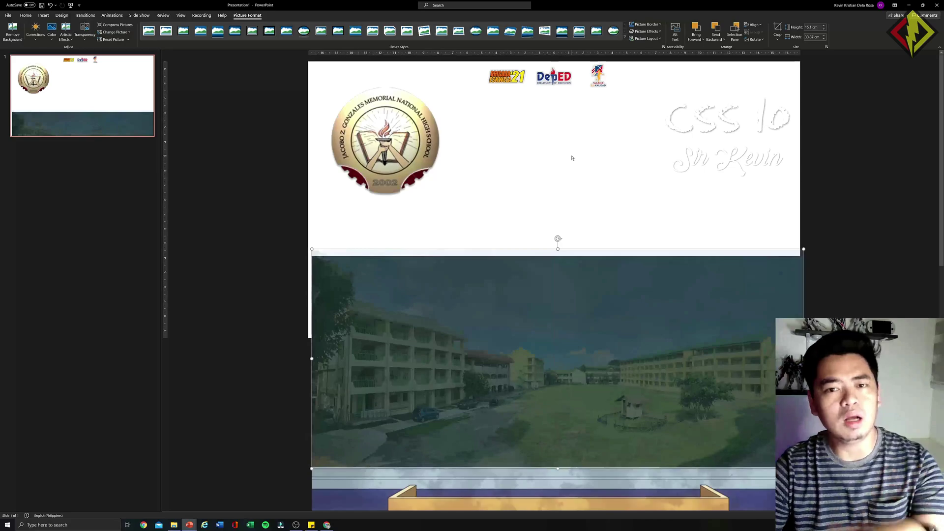
Step: Select the school seal, then the Brigada, DepED and third top logos in turn
click(393, 140)
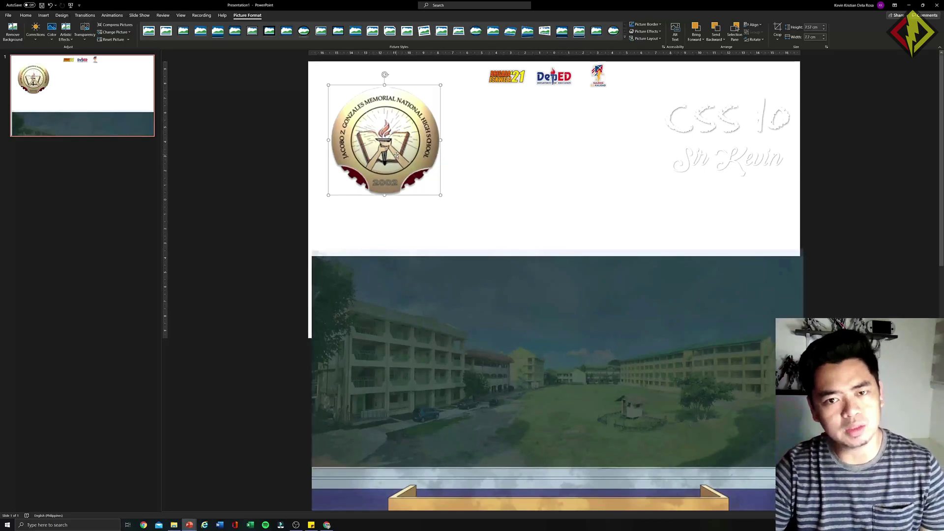
click(508, 76)
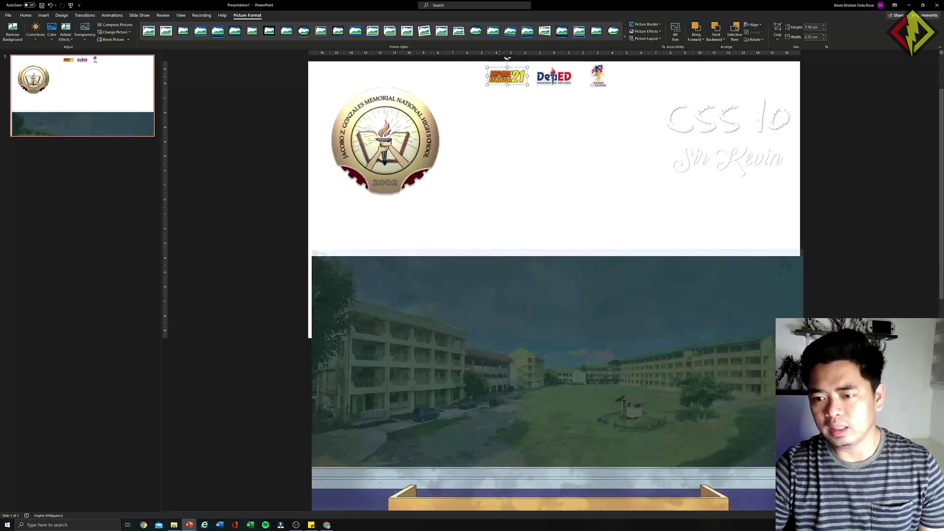
click(546, 79)
click(592, 79)
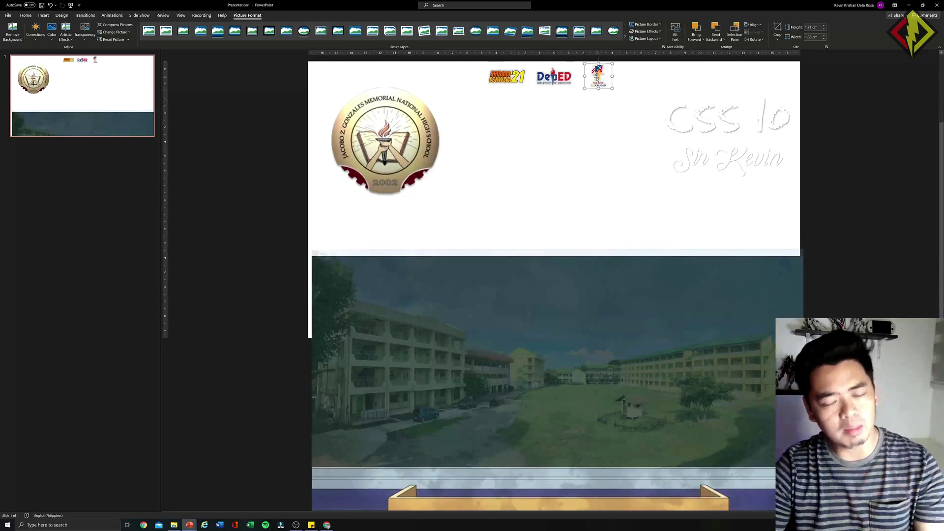
click(516, 78)
click(553, 78)
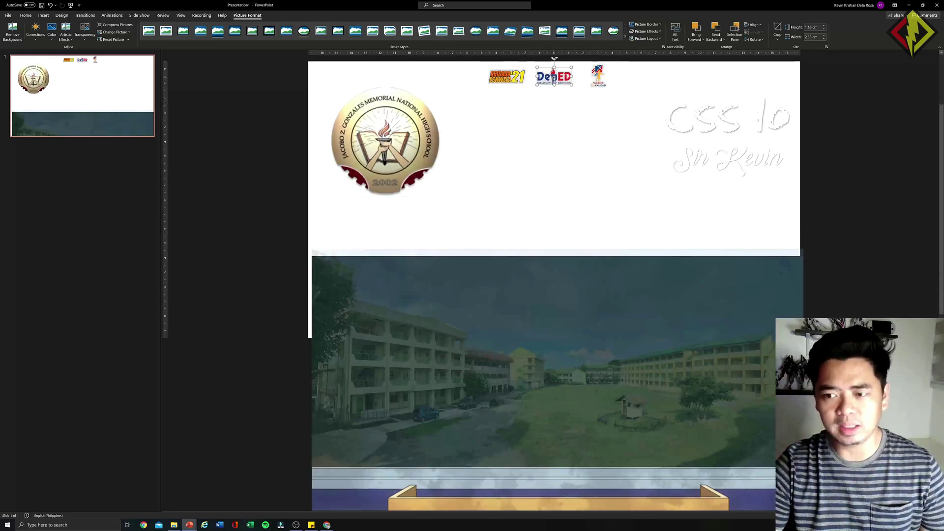
click(595, 77)
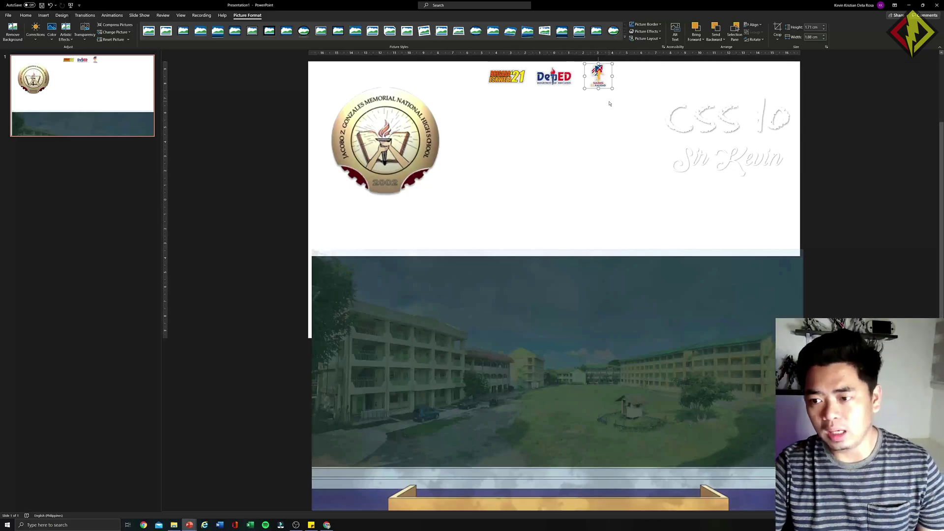
Step: Select the CSS 10 and Sir Kevin text, then return the chalkboard picture to its original place
click(670, 122)
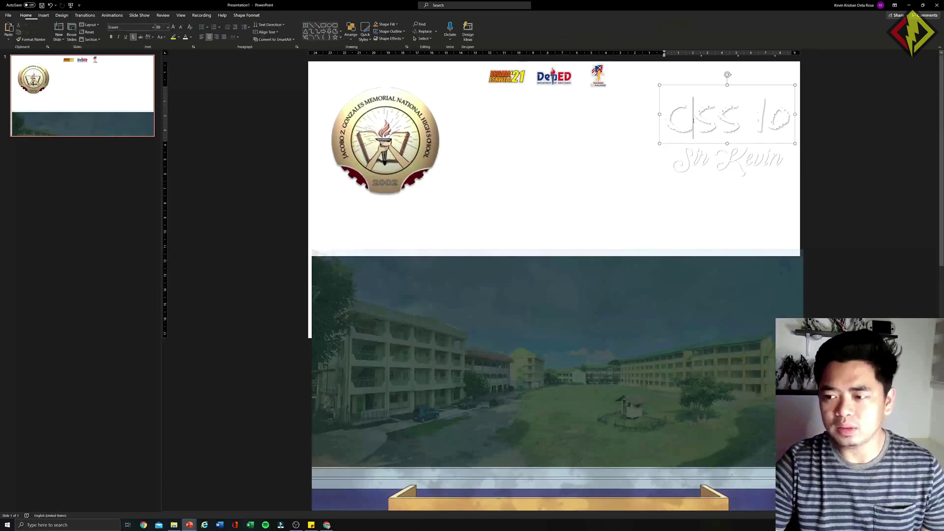
drag(780, 124, 794, 121)
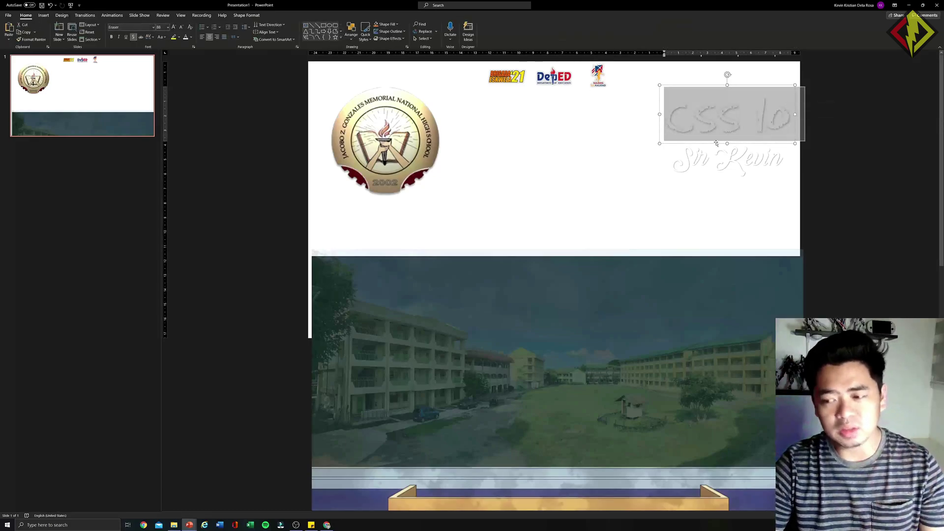
click(707, 158)
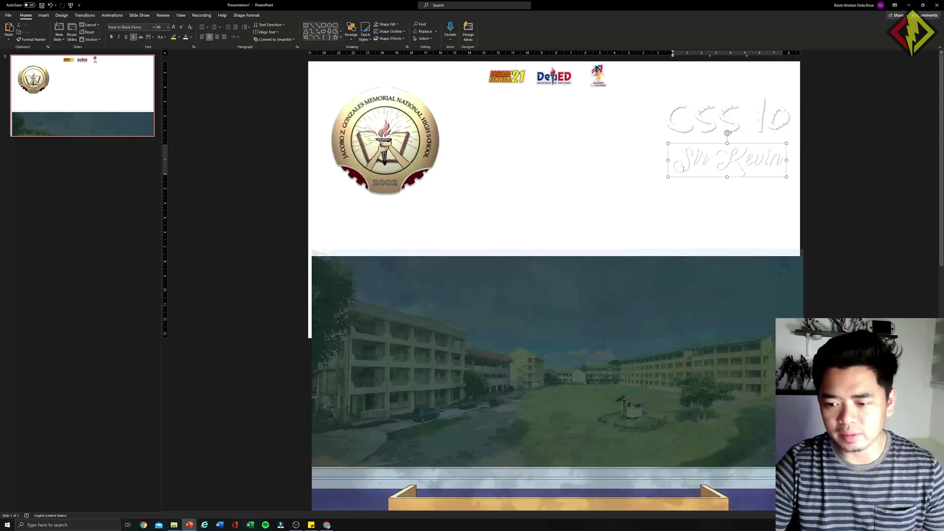
mouse_move(630, 223)
mouse_down()
mouse_move(579, 368)
mouse_move(507, 274)
mouse_move(503, 369)
mouse_move(638, 219)
mouse_up()
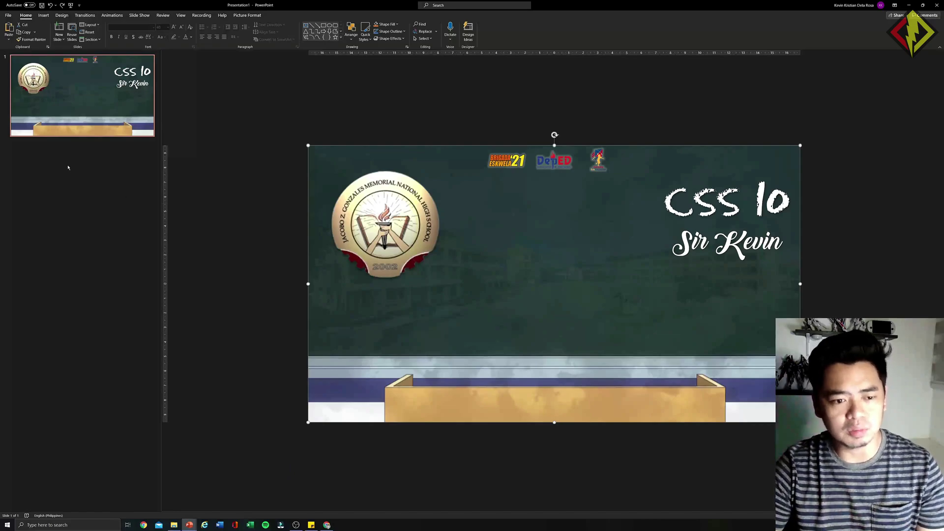
Step: Add a new second slide and delete both its placeholders to leave it blank
click(67, 167)
key(Return)
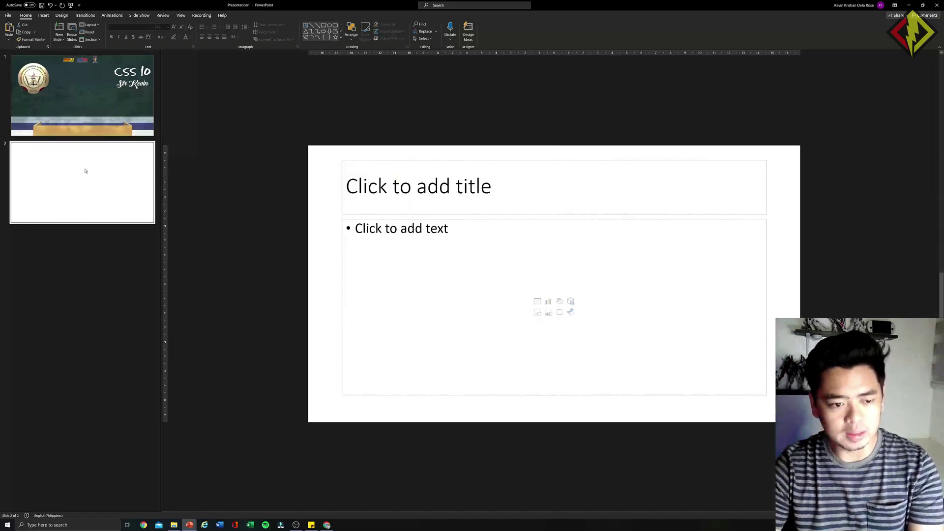
drag(291, 128, 816, 434)
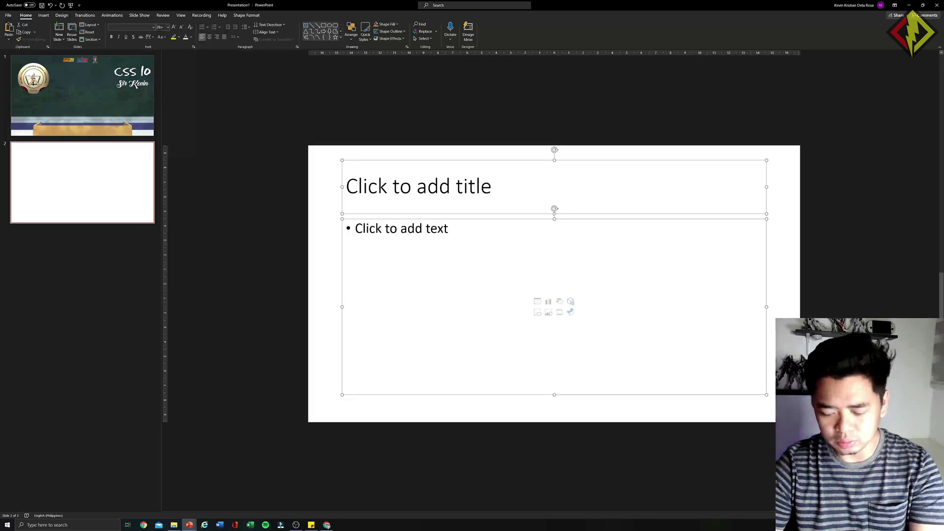
key(Delete)
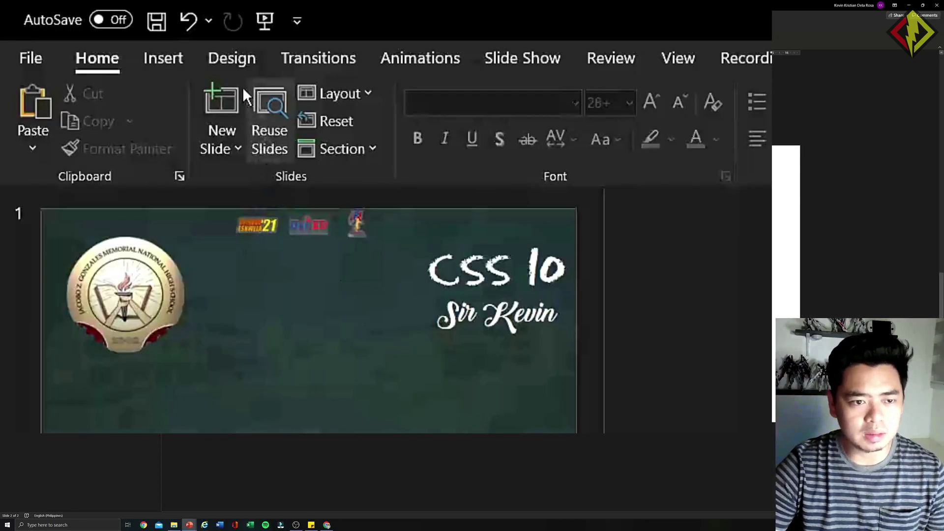
Step: Search Online Pictures for 'classroom backgrounds'
click(175, 60)
click(211, 143)
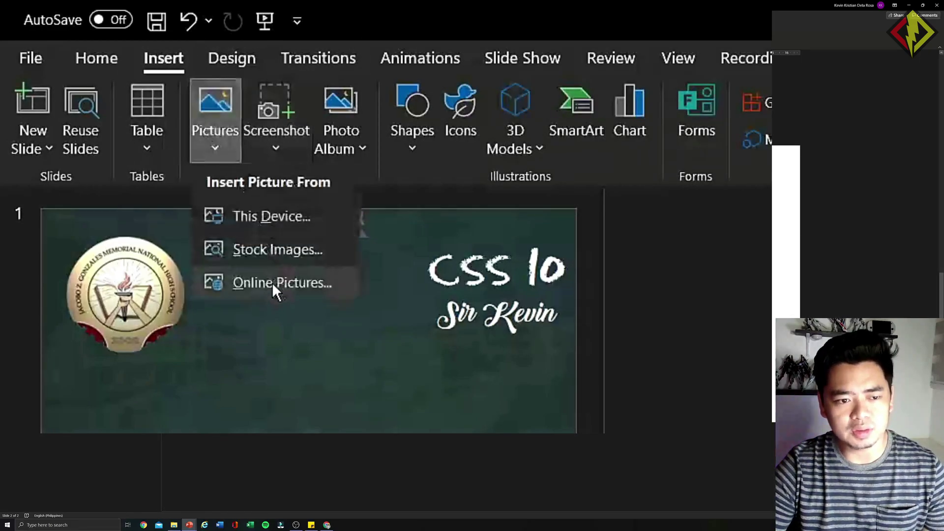
click(272, 282)
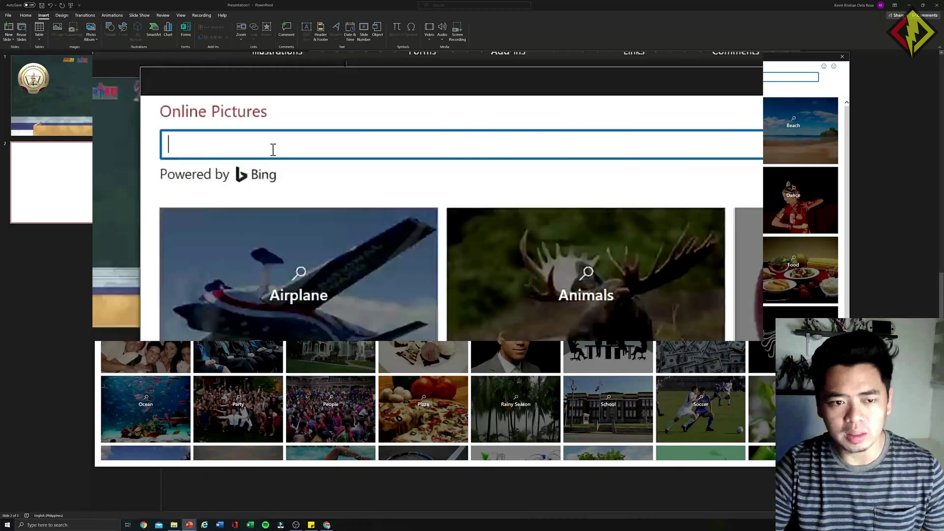
text(classroom)
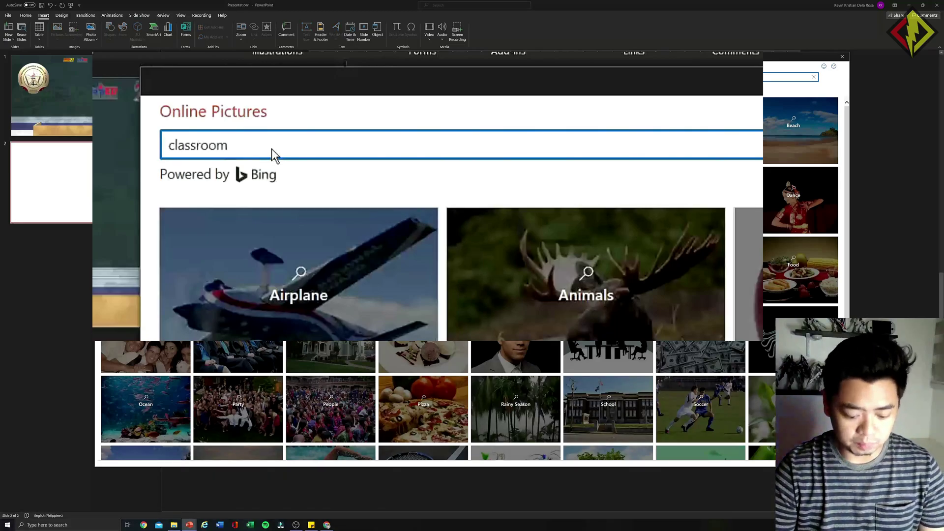
text( bac)
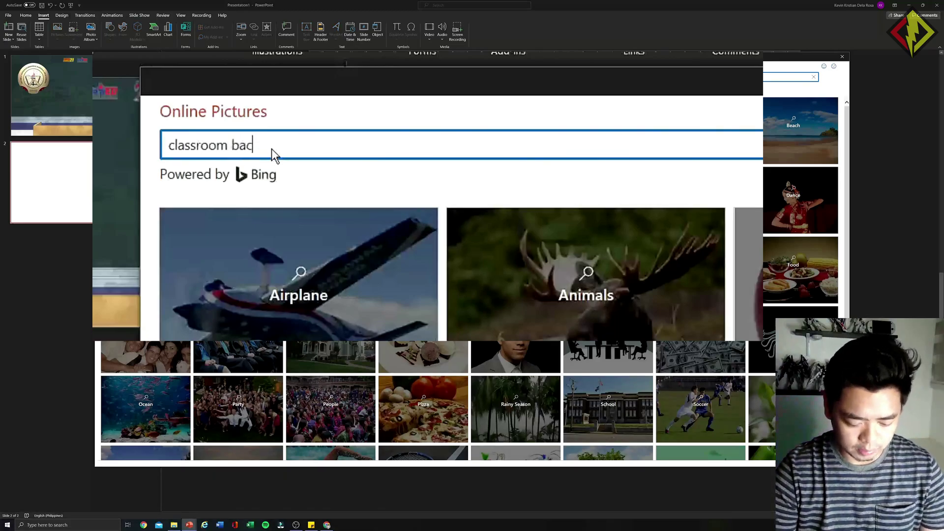
text(kgrounds)
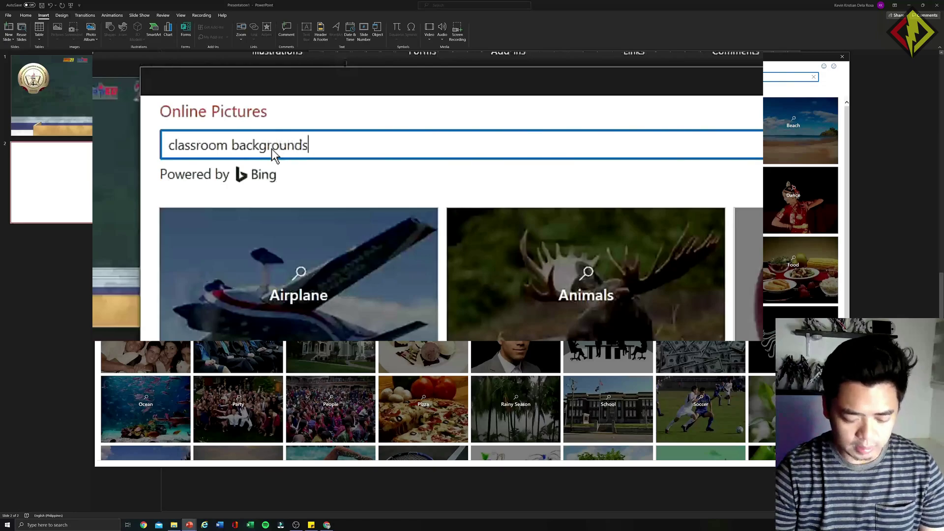
key(Return)
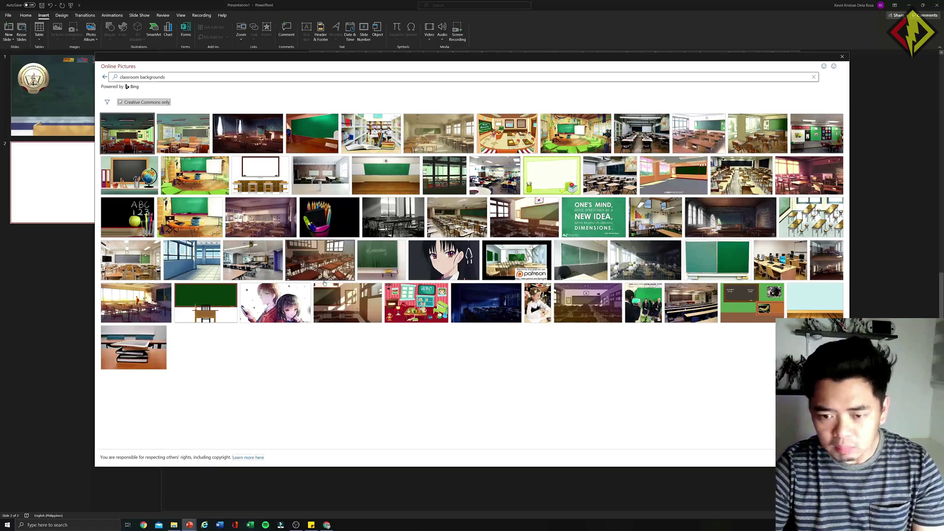
Step: In Chrome's Google Images results, filter usage rights to Creative Commons licenses
click(327, 524)
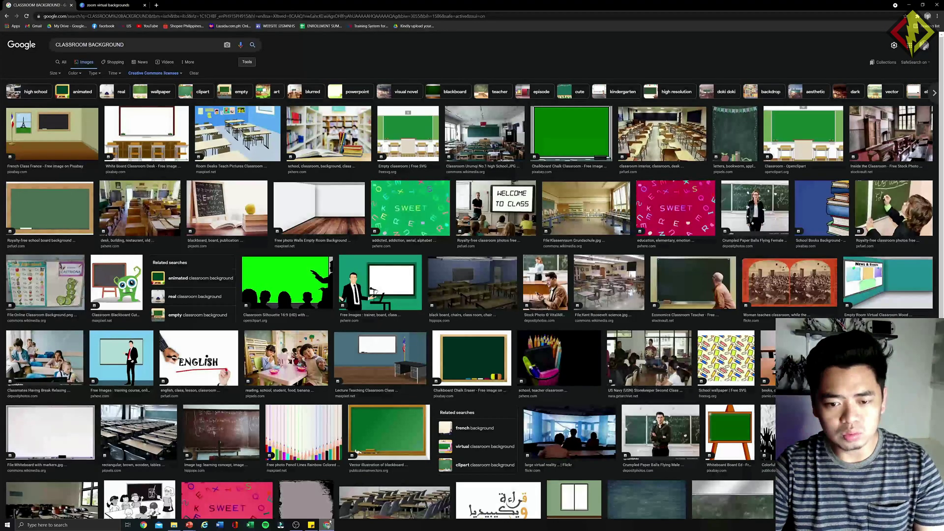
click(106, 45)
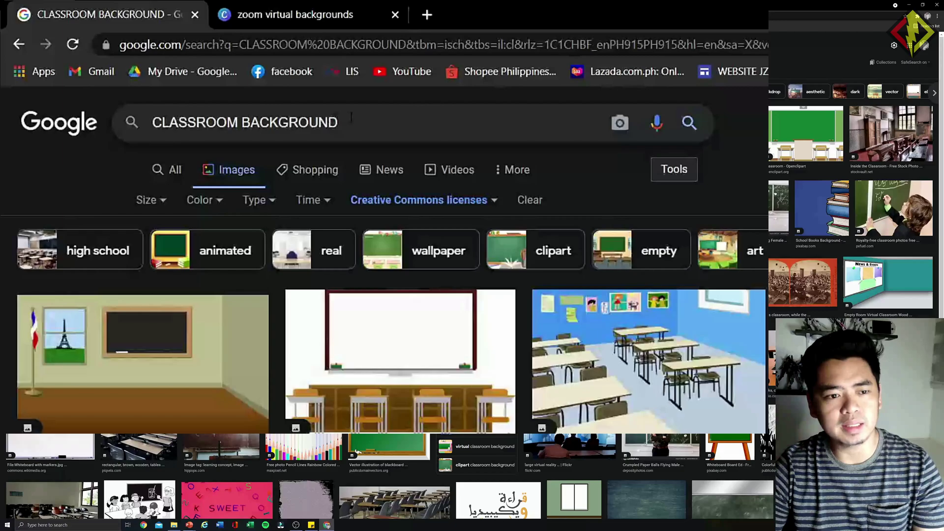
drag(352, 118, 96, 104)
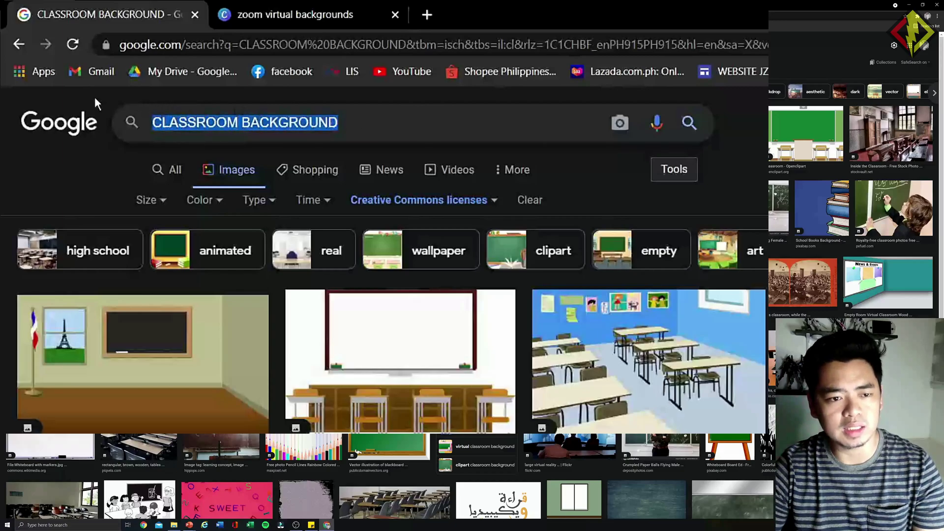
click(666, 179)
click(667, 174)
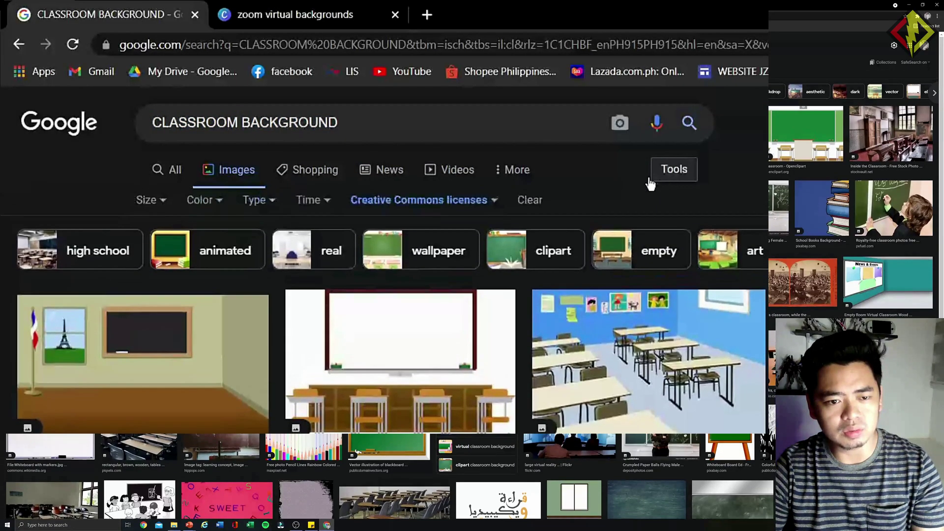
click(445, 201)
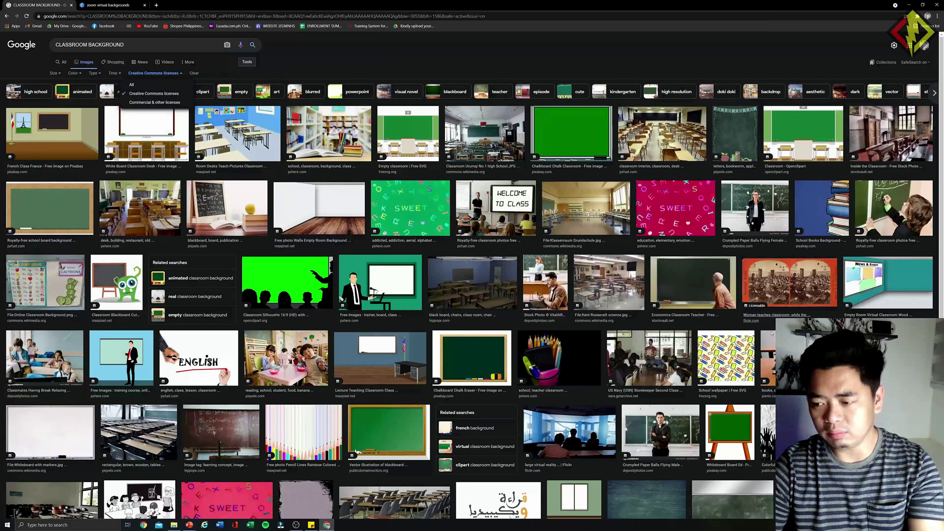
Step: Download the green chalkboard image as chalkboard-slate-green-blackboard.jpg
click(58, 218)
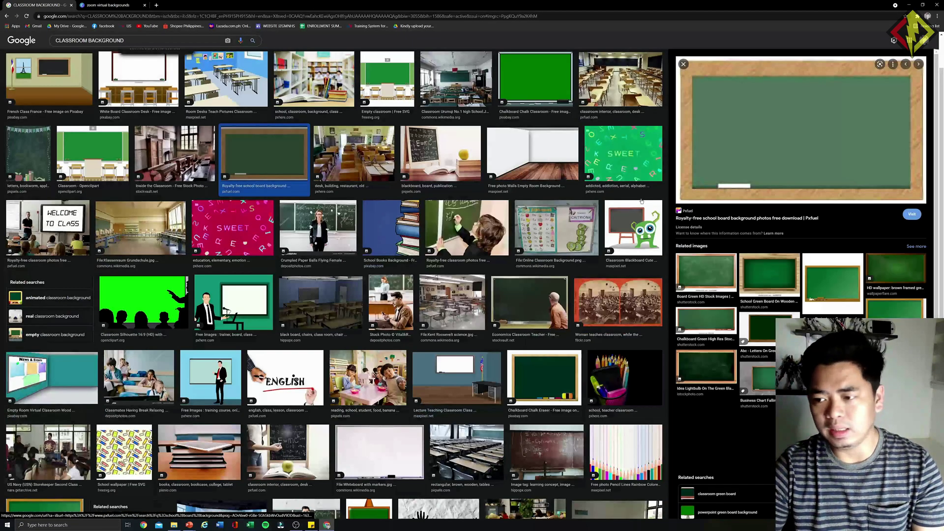
right_click(784, 158)
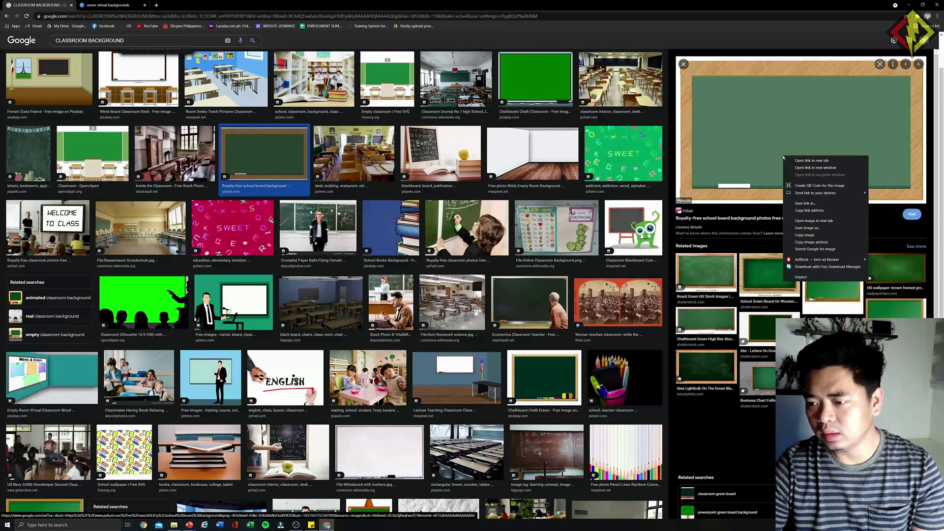
click(820, 228)
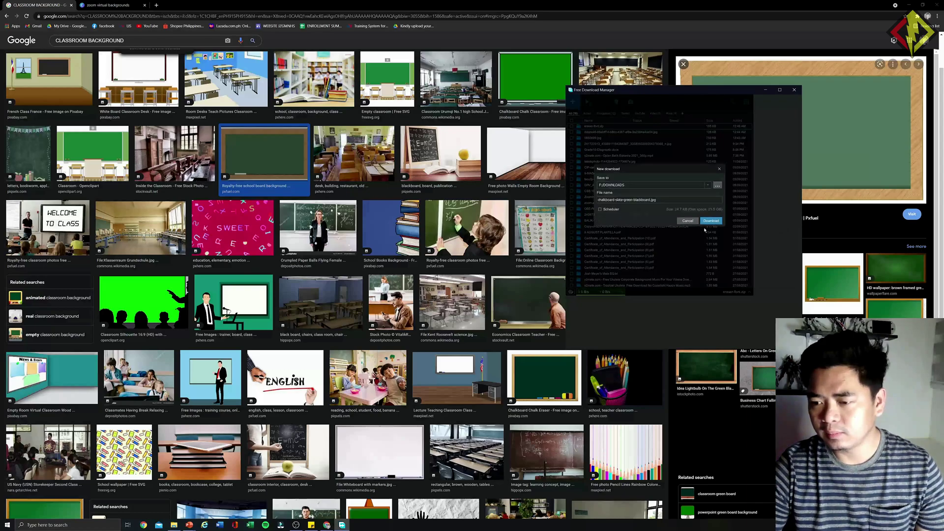
click(706, 221)
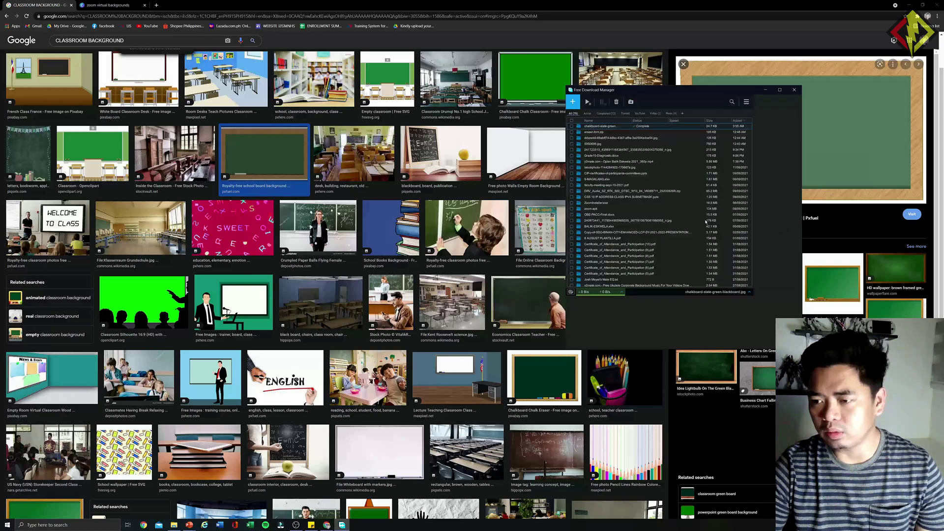
click(794, 89)
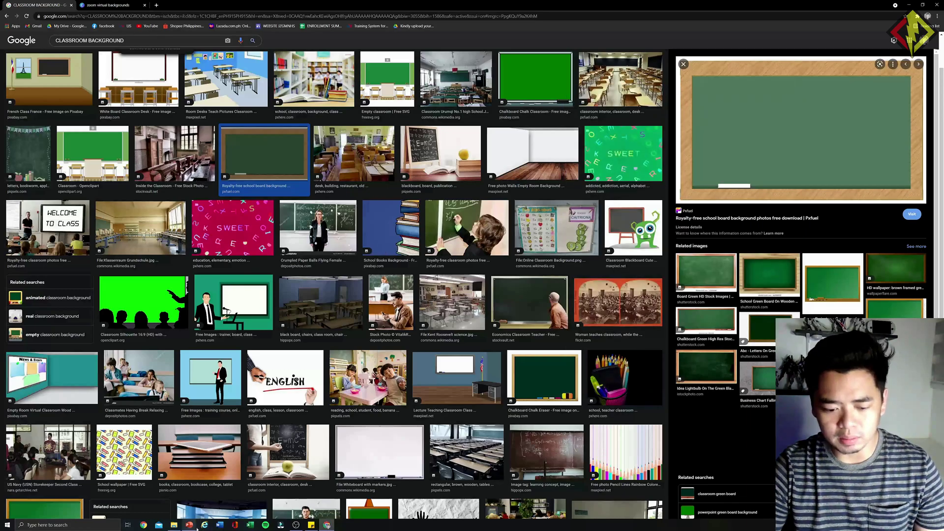
Step: Close Online Pictures and place the downloaded chalkboard image on slide 2, enlarged to fill it
click(223, 494)
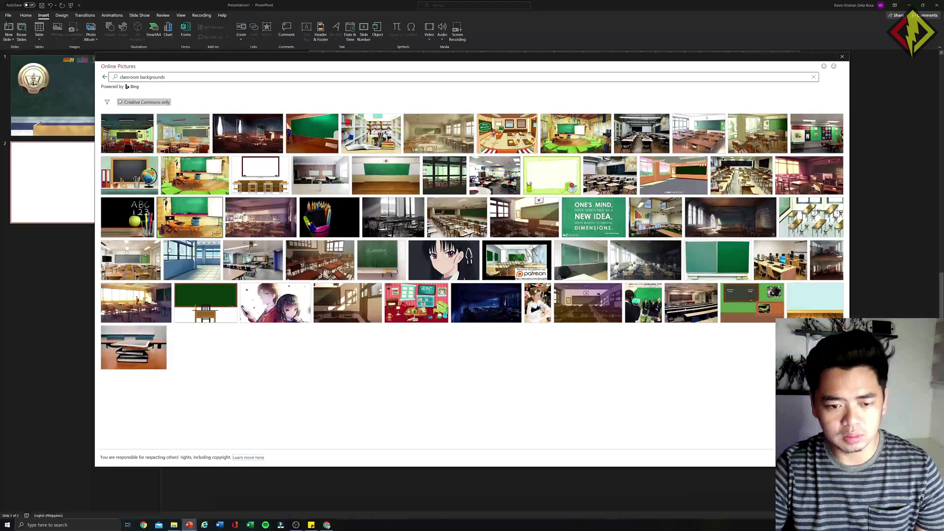
click(843, 58)
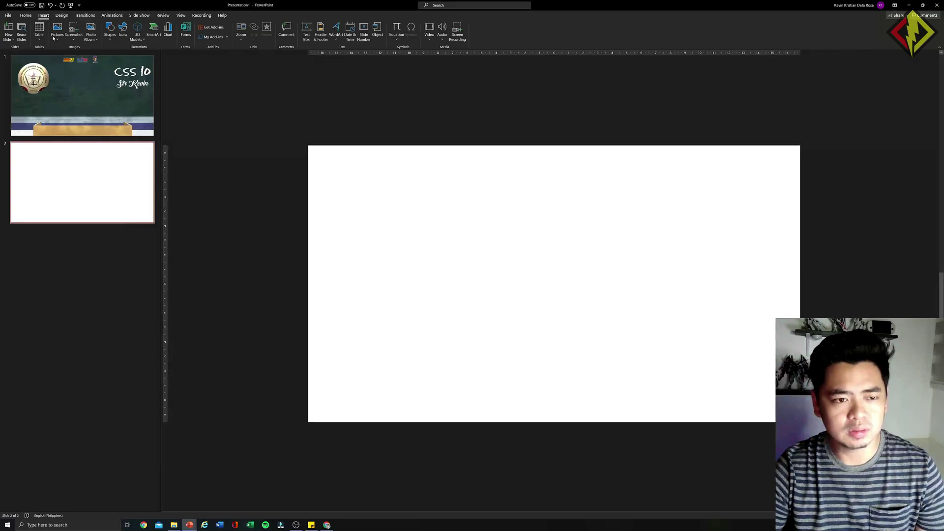
click(174, 525)
drag(472, 223, 420, 376)
drag(413, 274, 357, 257)
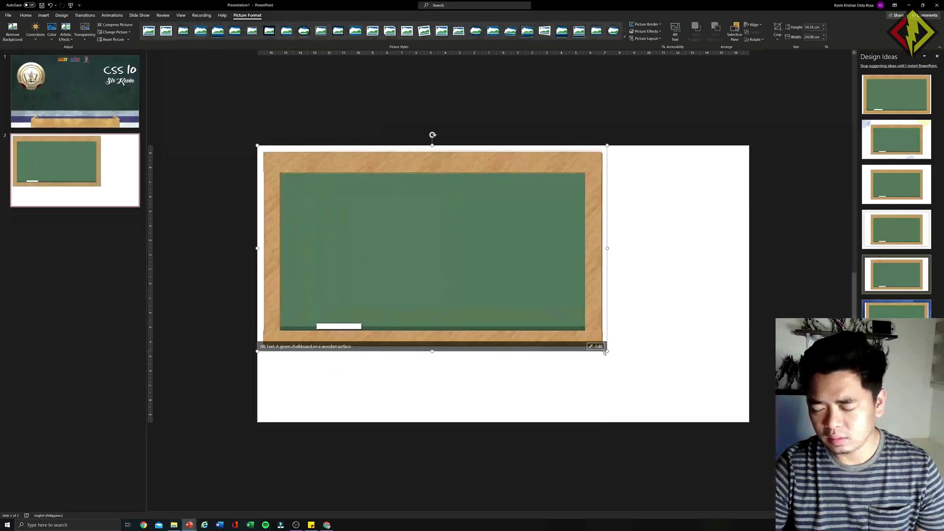
drag(628, 359, 739, 417)
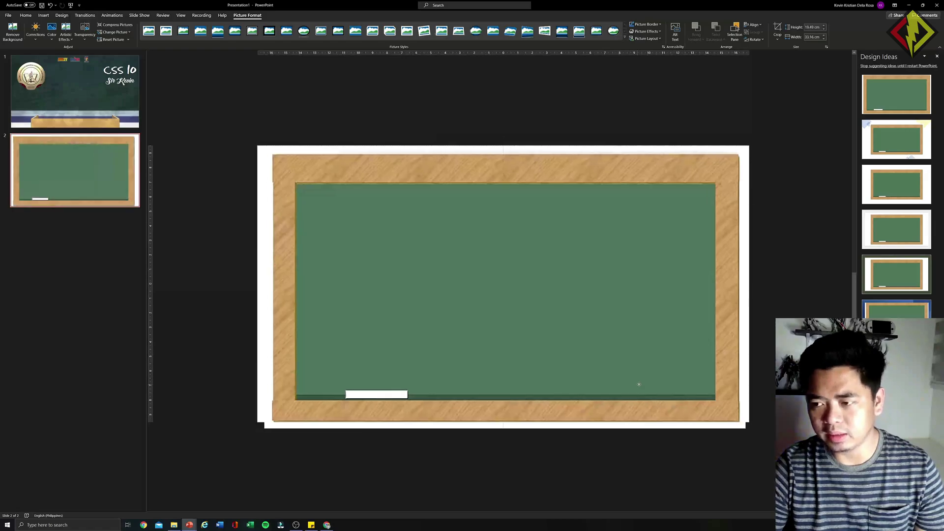
drag(636, 384, 632, 381)
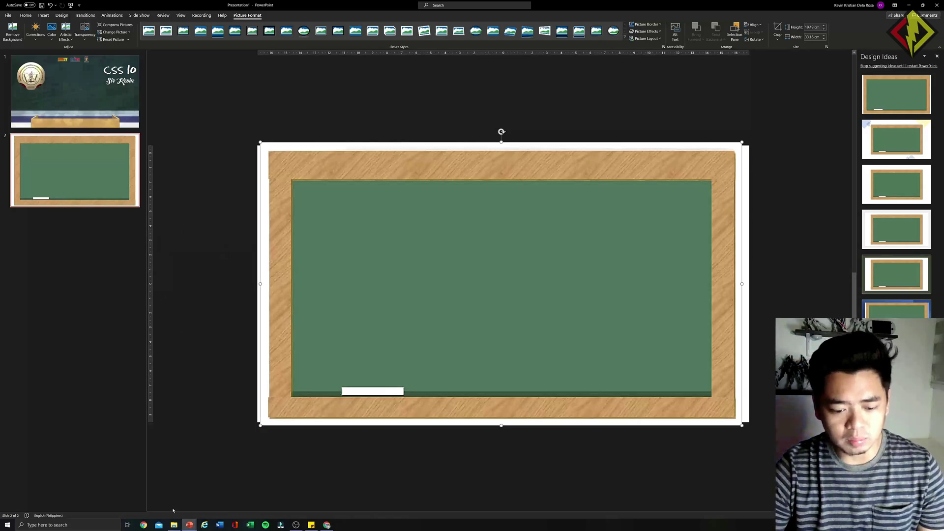
Step: Insert the IMG_6801 campus photo from the LOGOS folder onto slide 2
click(174, 525)
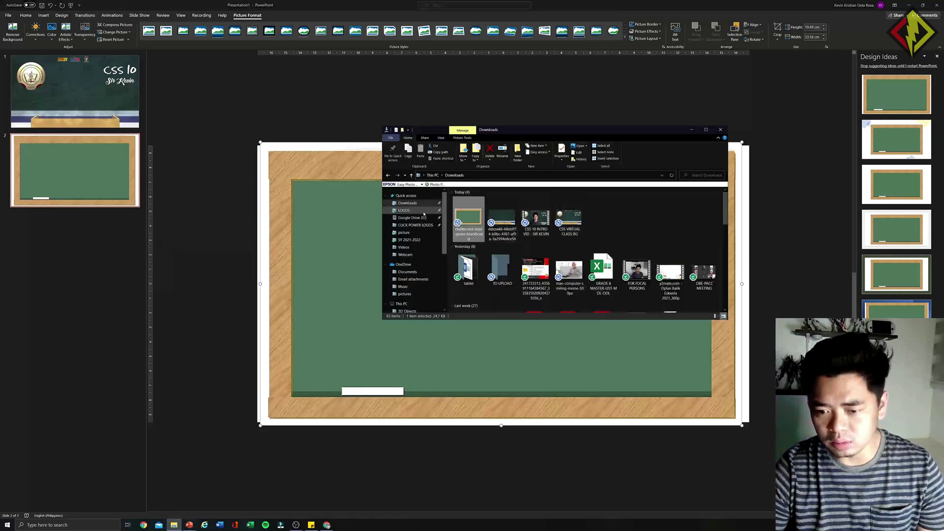
click(423, 211)
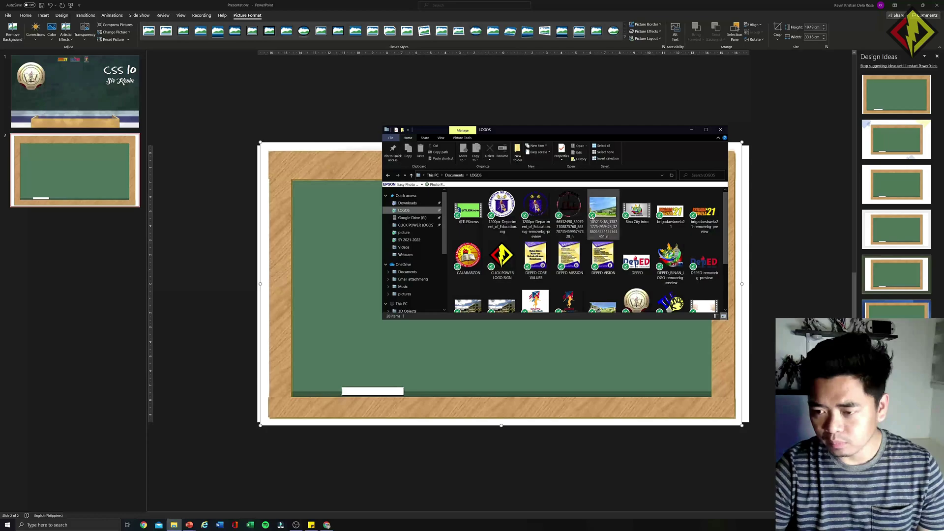
scroll(592, 219, down, 2)
click(605, 244)
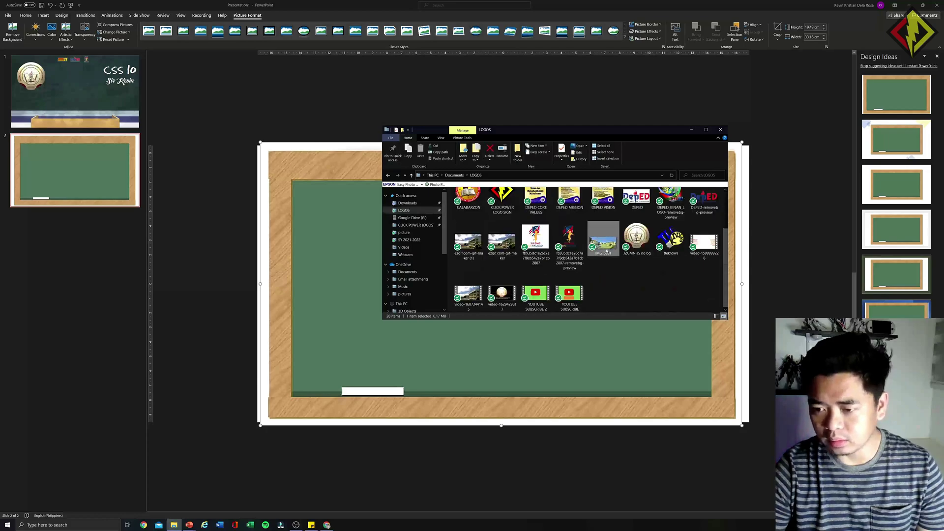
drag(606, 251, 408, 349)
Step: Resize and position the campus photo to cover the chalkboard's green board
drag(359, 378, 383, 356)
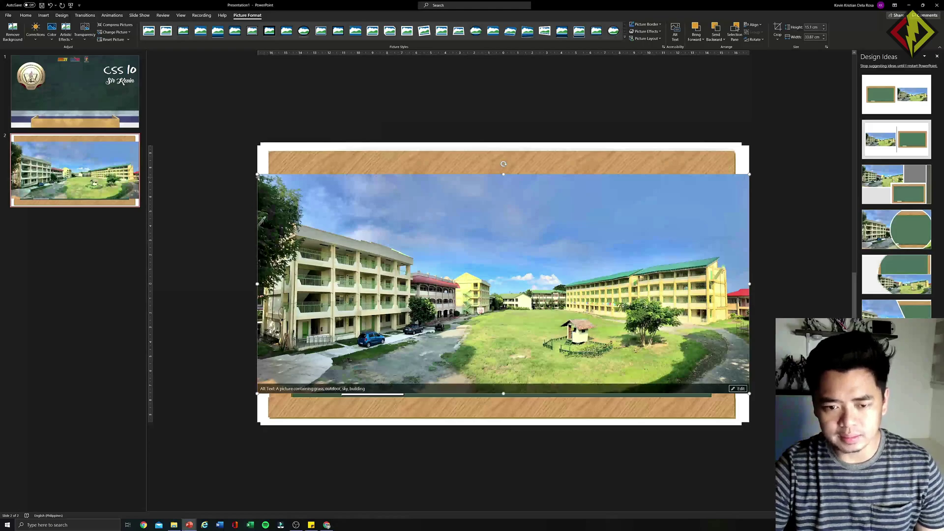
drag(257, 173, 368, 223)
drag(475, 302, 400, 270)
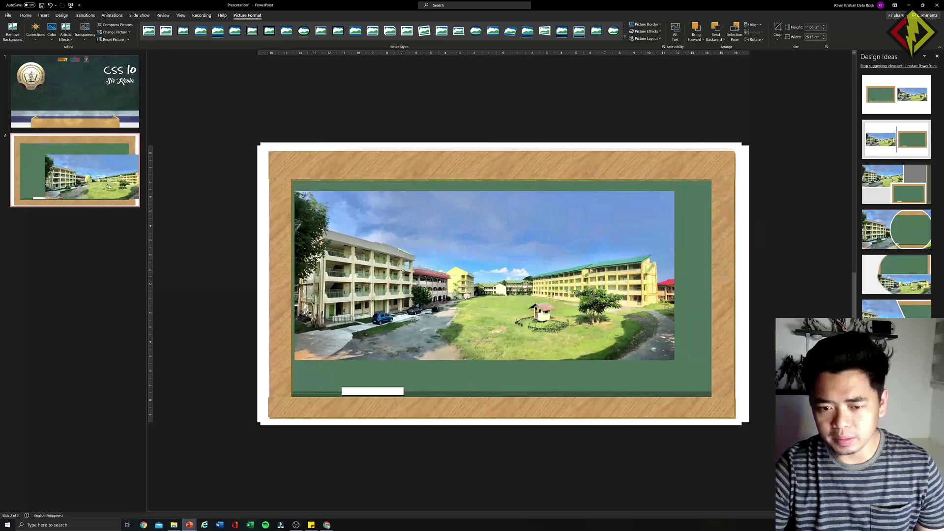
drag(673, 362, 707, 377)
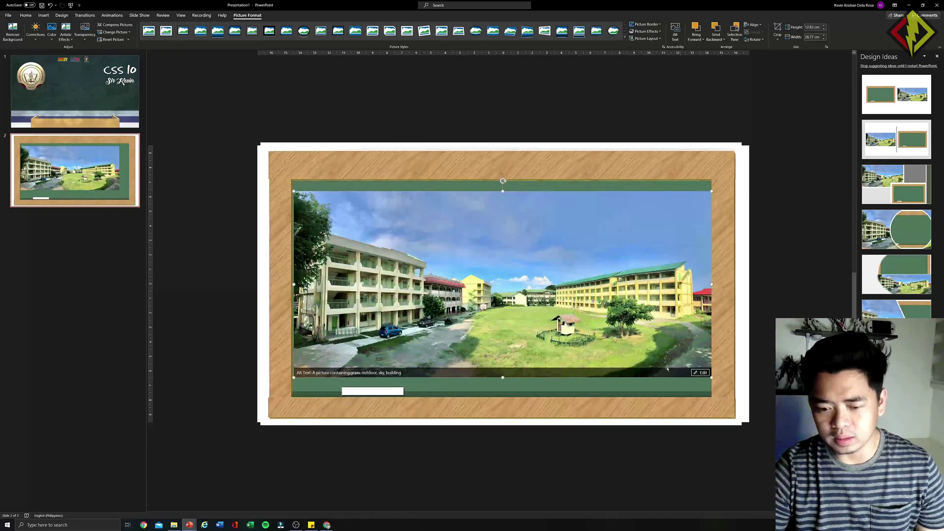
drag(428, 262, 425, 257)
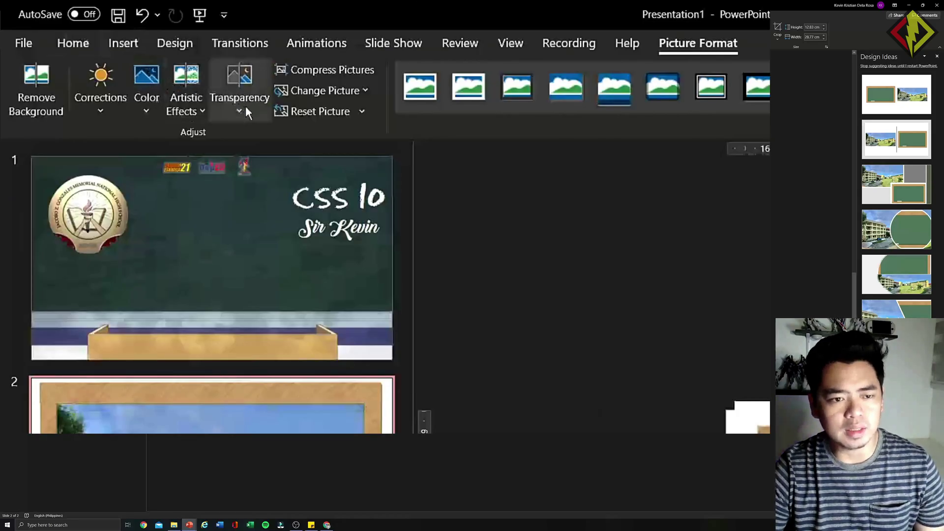
Step: Apply a high transparency preset to the campus photo so the green board shows through
click(87, 37)
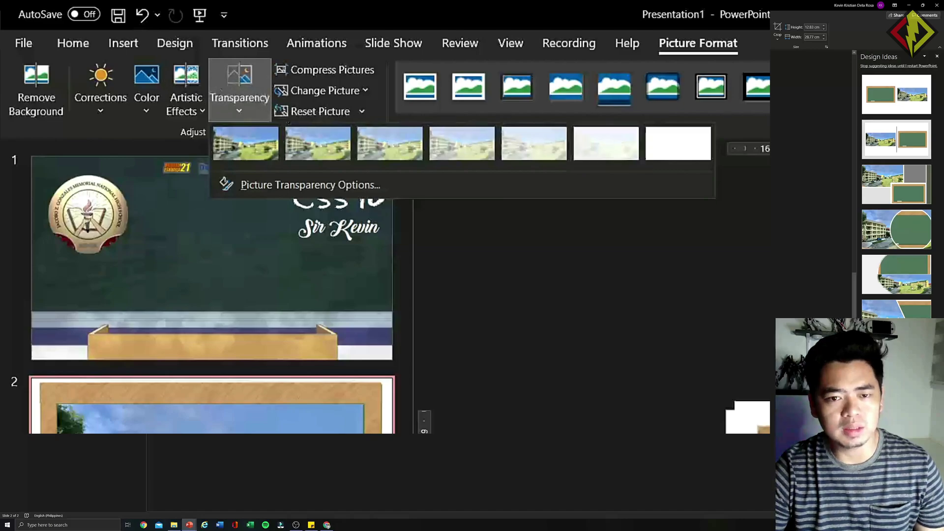
key(Escape)
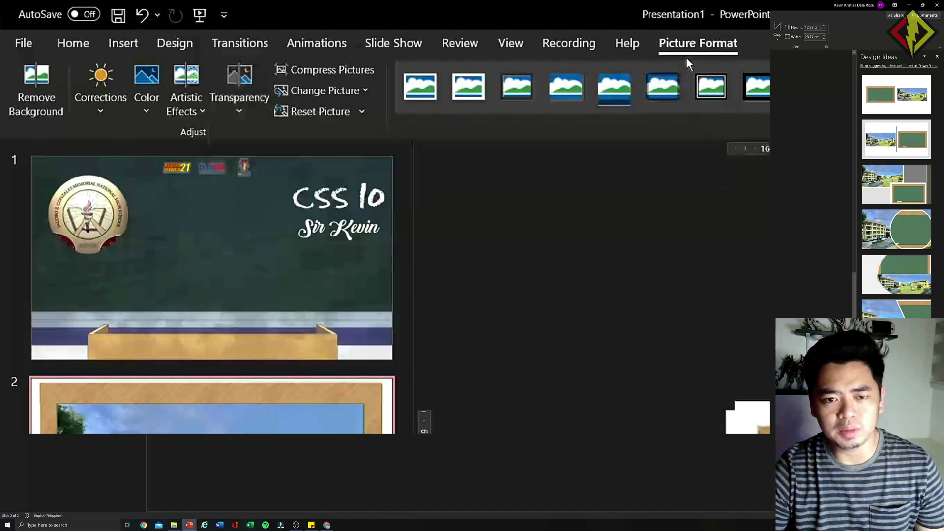
click(243, 91)
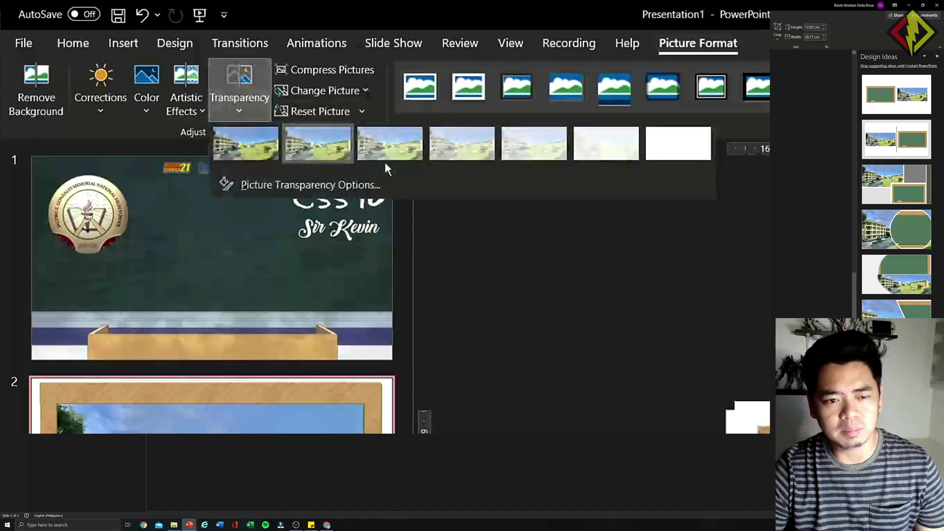
click(597, 150)
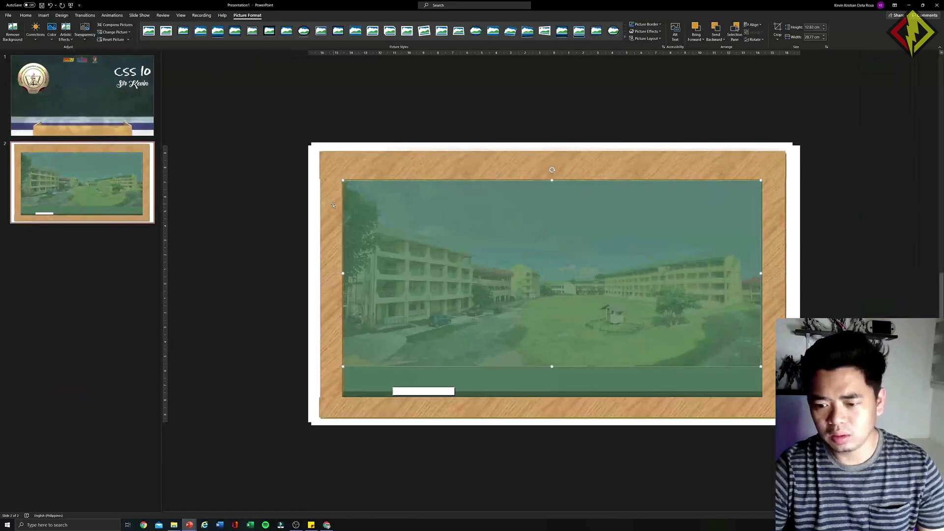
click(279, 202)
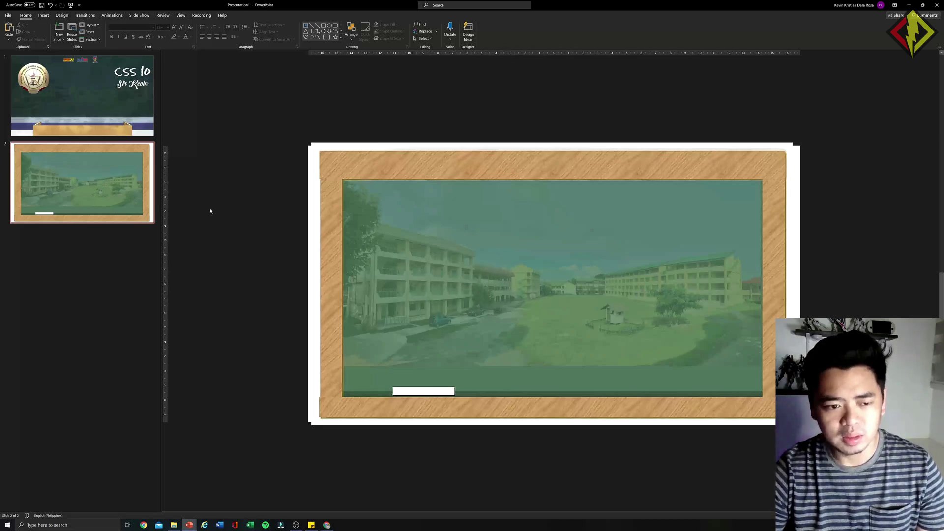
Step: Insert the school seal, Brigada Eskwela, DepED and Sulong EduKalidad logo files onto slide 2
click(173, 525)
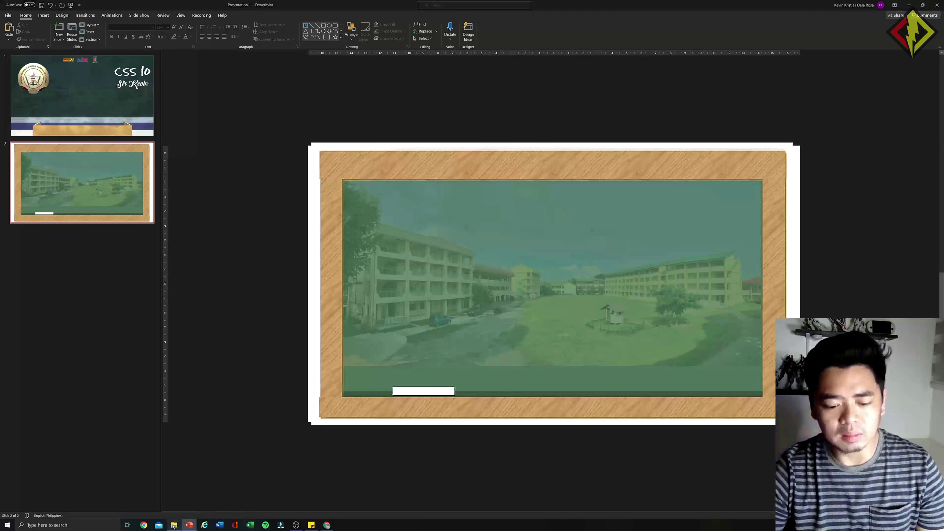
click(636, 238)
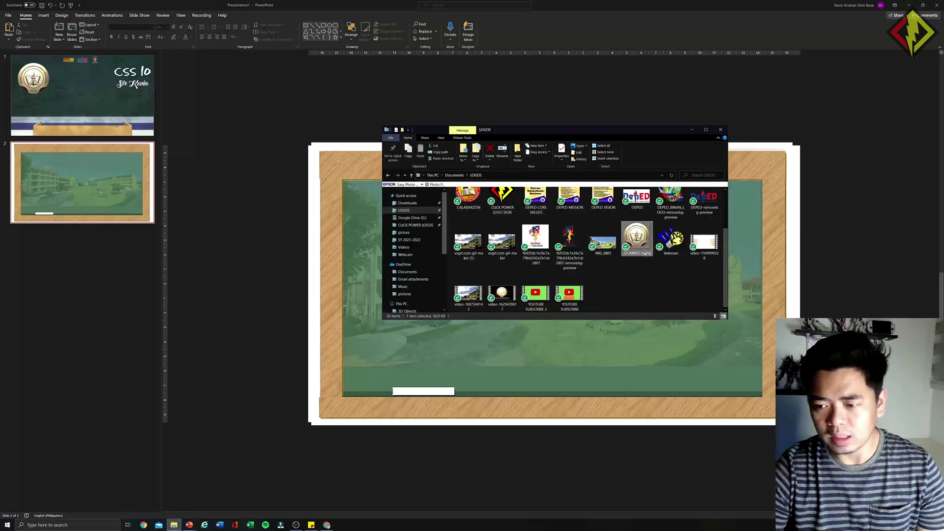
scroll(644, 275, up, 1)
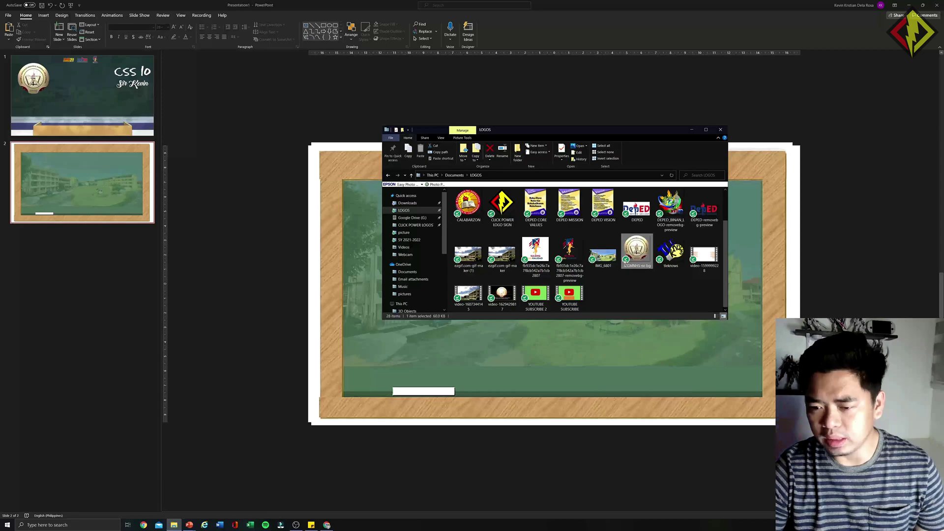
scroll(637, 270, up, 1)
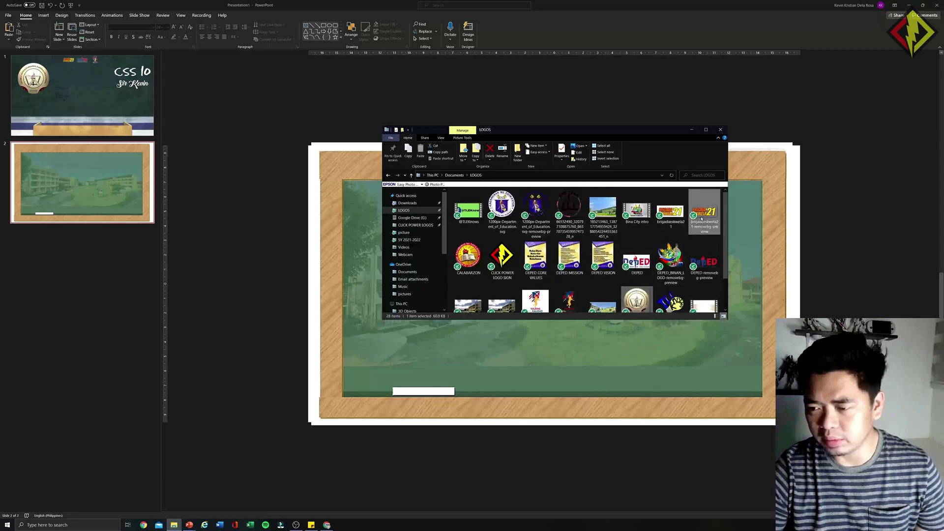
ctrl+click(704, 260)
scroll(543, 281, down, 1)
ctrl+click(540, 273)
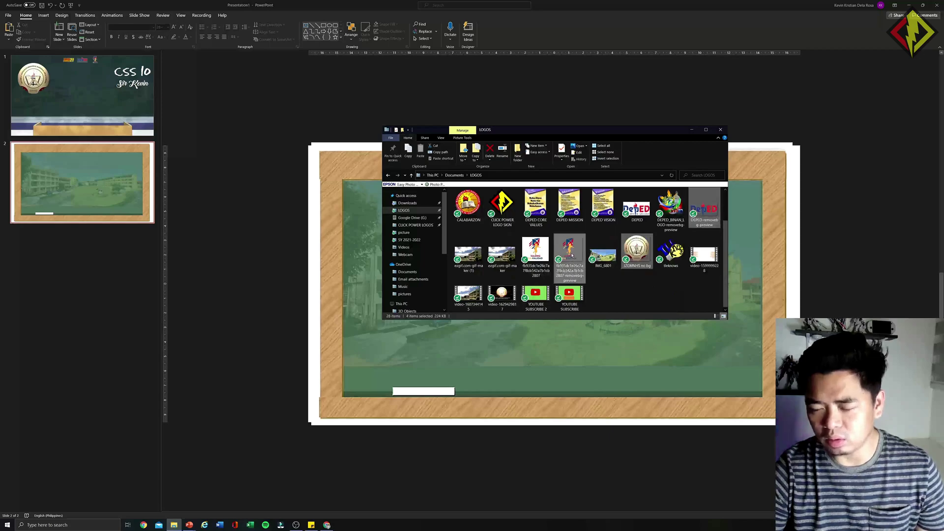
drag(288, 340, 292, 339)
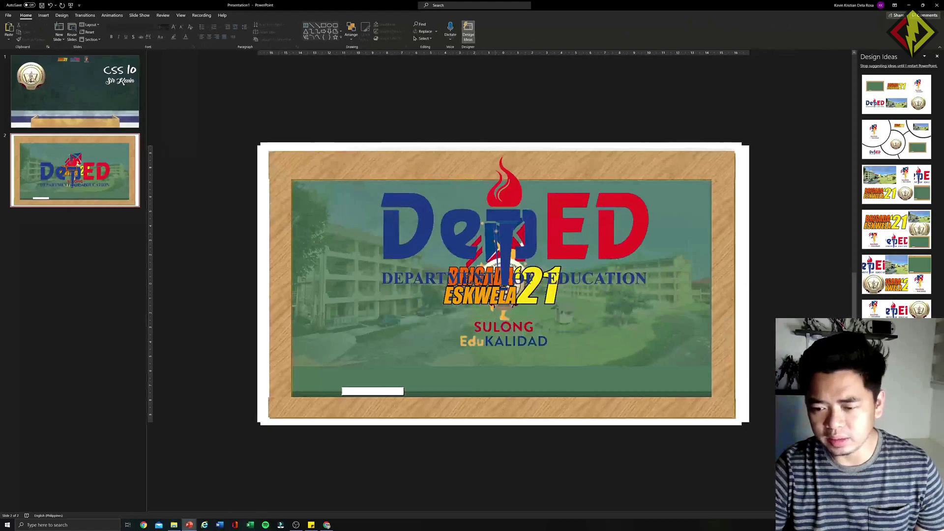
Step: Shrink the DepED, Brigada Eskwela and Sulong EduKalidad logos along the top and place the seal at upper right
click(384, 287)
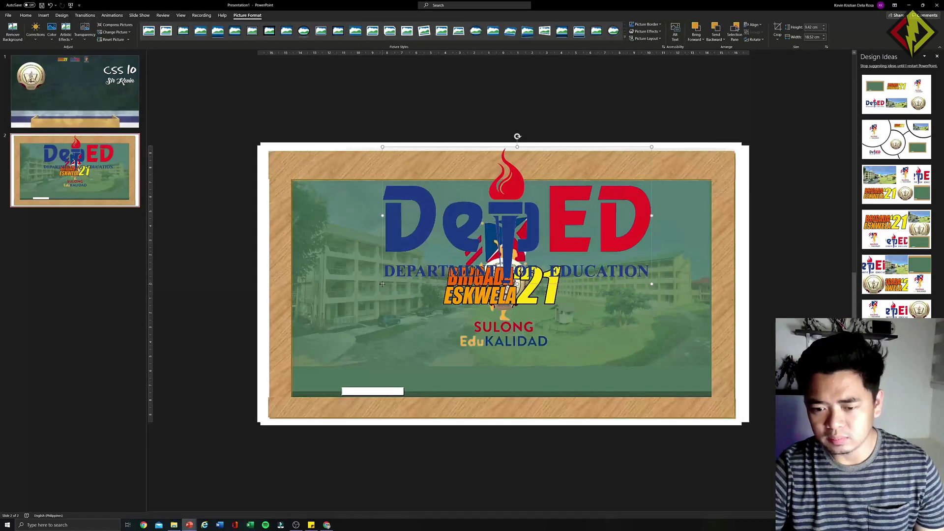
drag(382, 284, 513, 197)
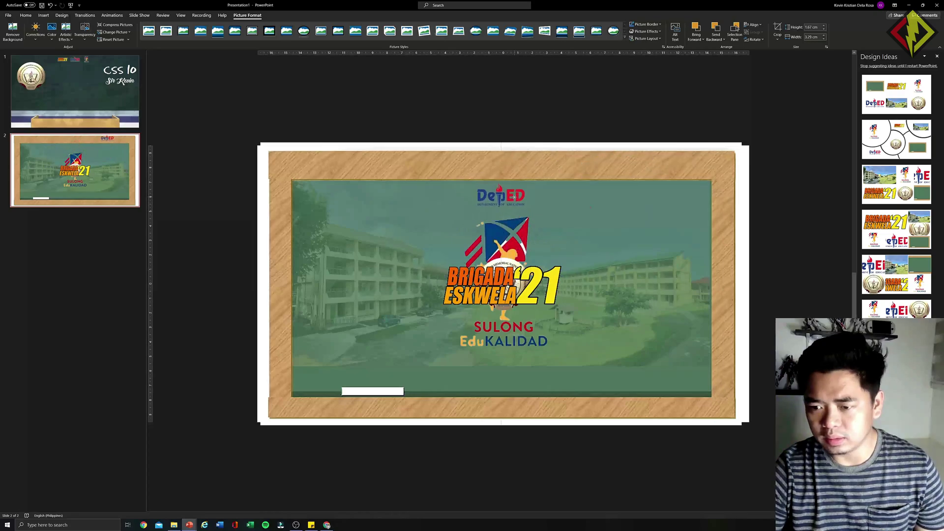
click(501, 286)
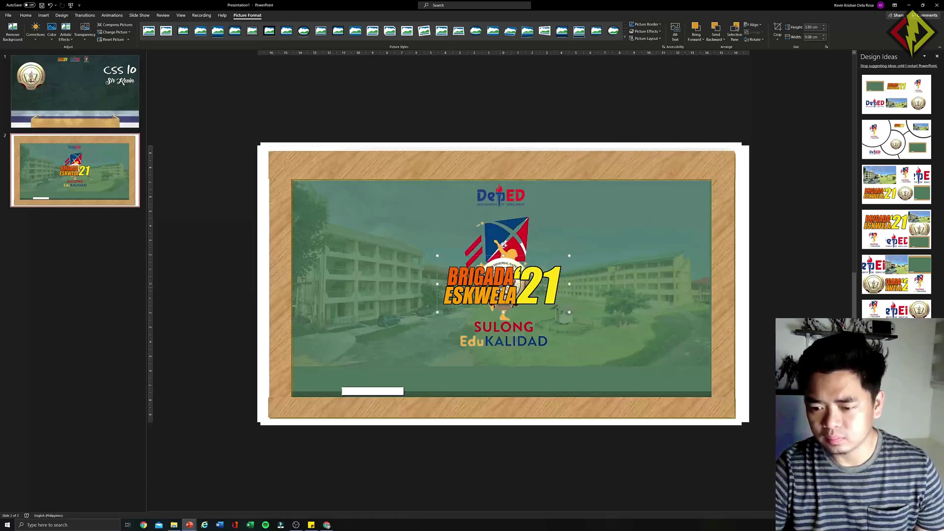
drag(501, 286, 402, 214)
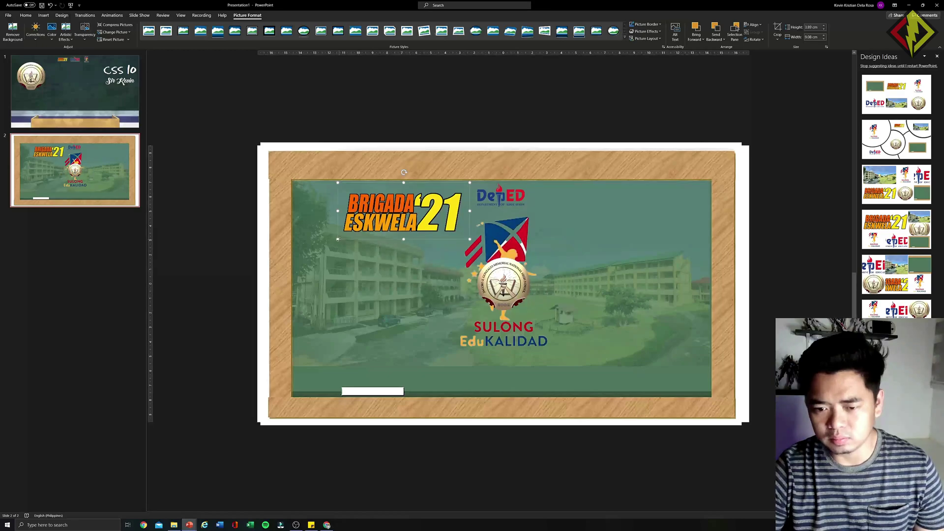
drag(338, 239, 430, 202)
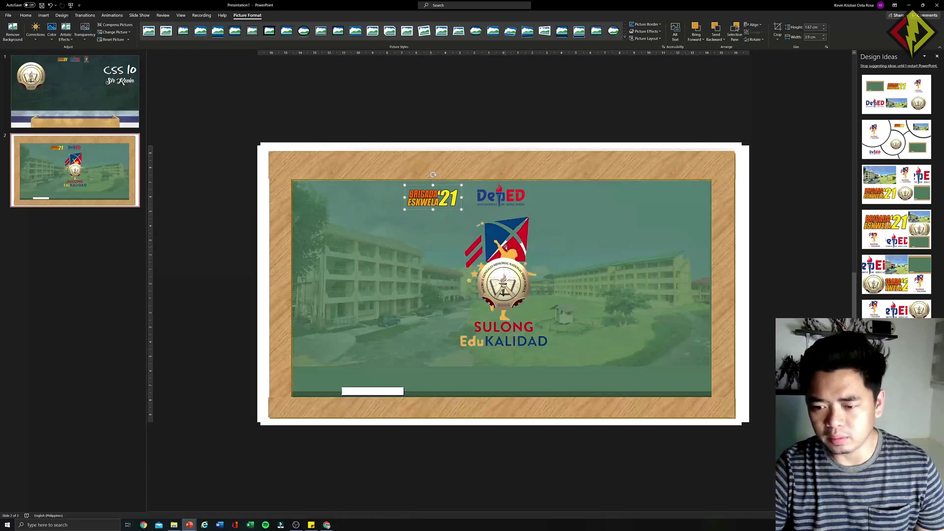
click(506, 247)
drag(422, 358, 561, 202)
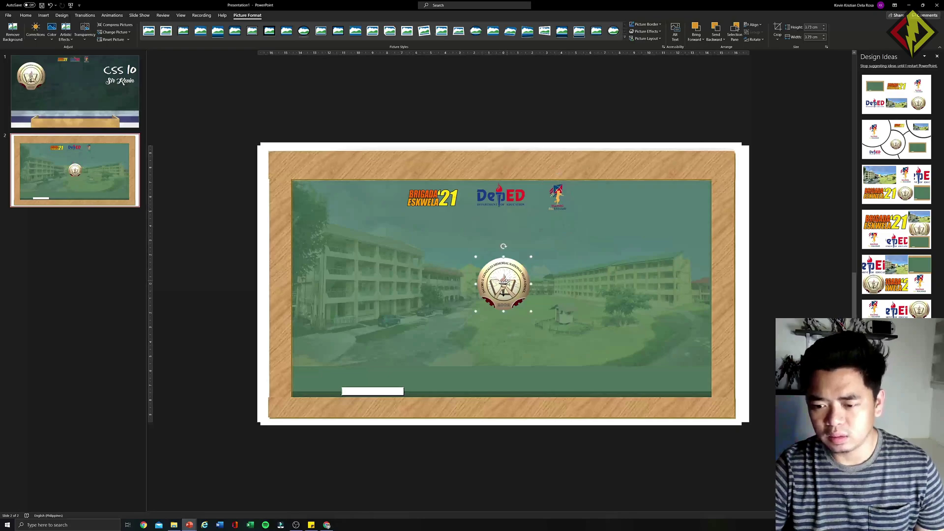
drag(501, 267, 337, 231)
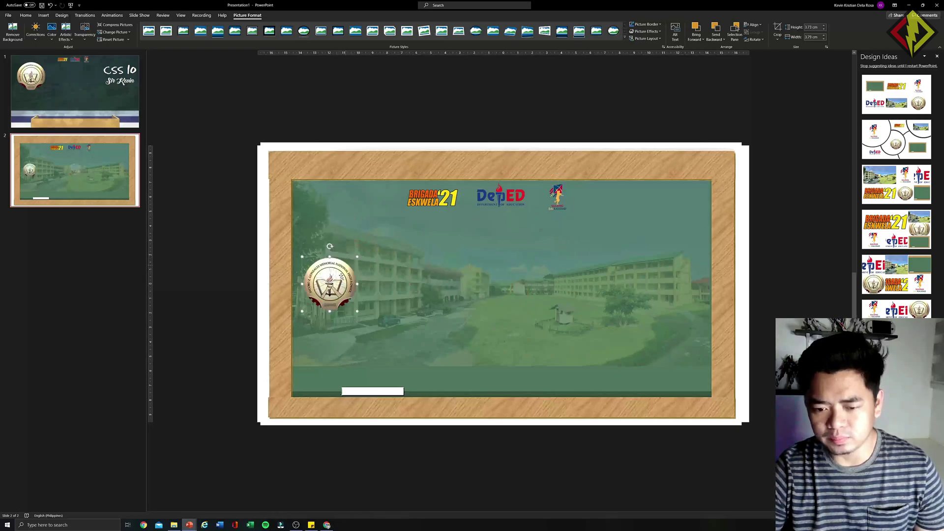
drag(329, 281, 603, 283)
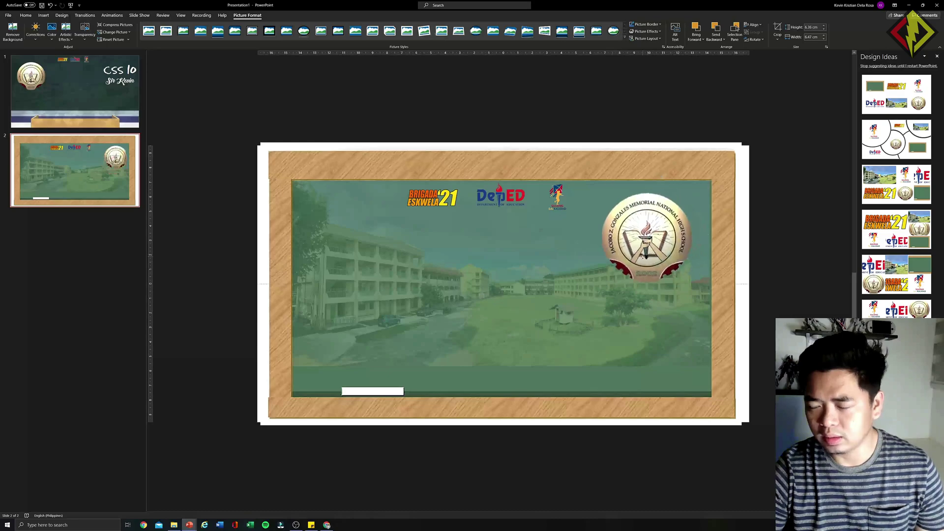
Step: Insert WordArt in the first style reading 'Css 10'
click(190, 242)
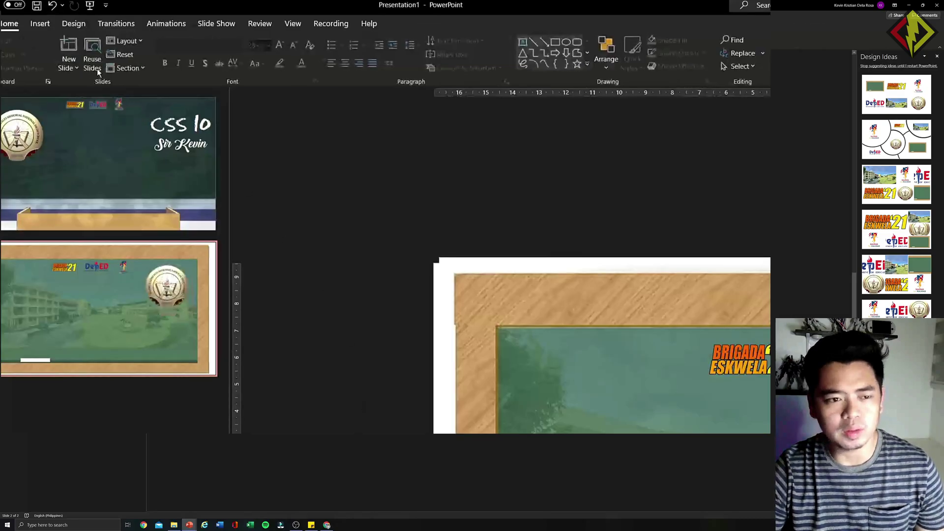
click(40, 23)
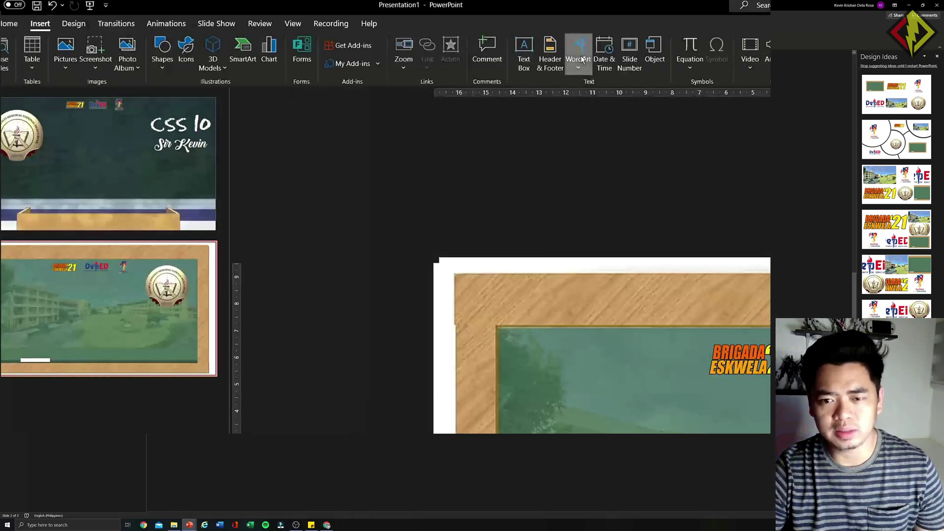
click(578, 49)
click(579, 94)
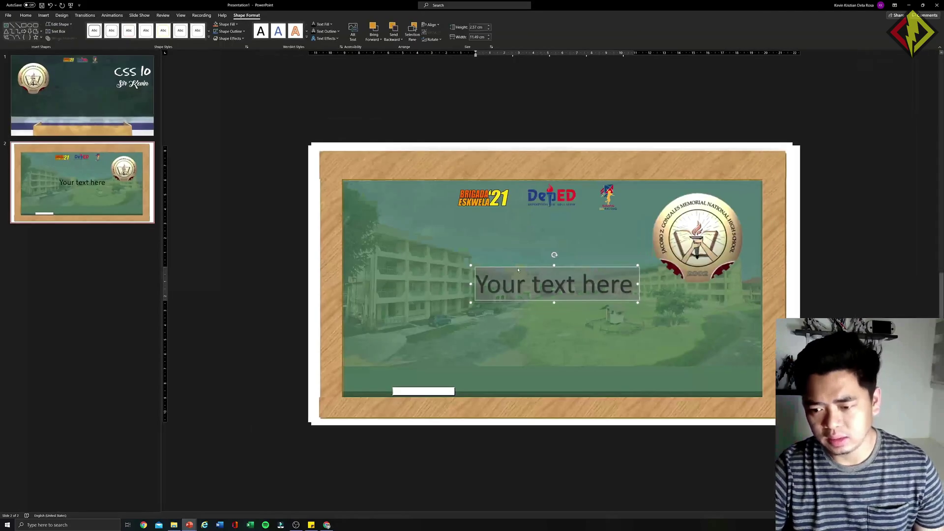
text(CSS)
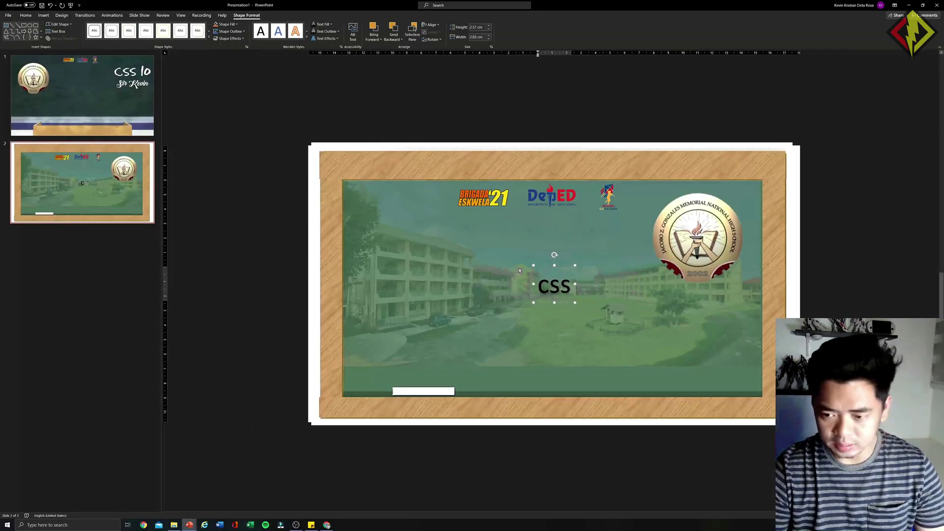
key(BackSpace)
text(S)
key(BackSpace)
key(BackSpace)
text(ss 10)
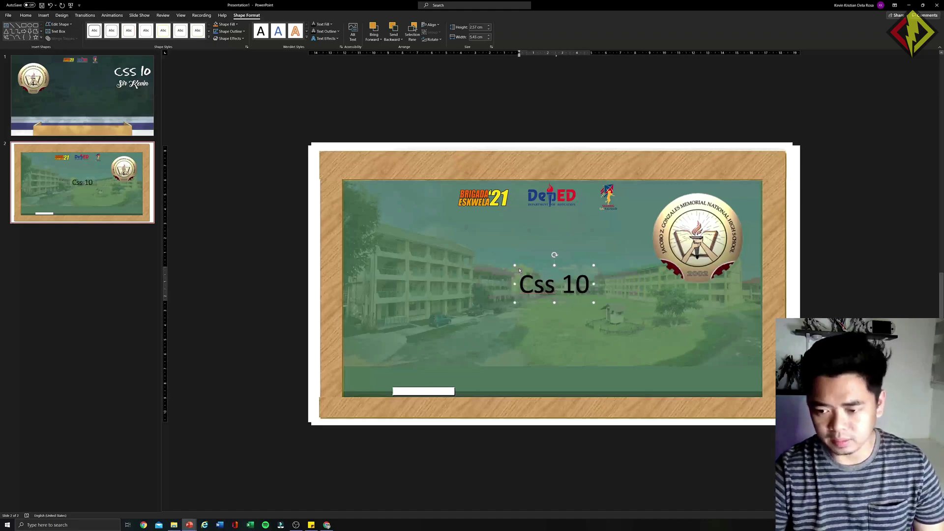
Step: Change the WordArt text to UPPERCASE so it reads CSS 10
key(ctrl+a)
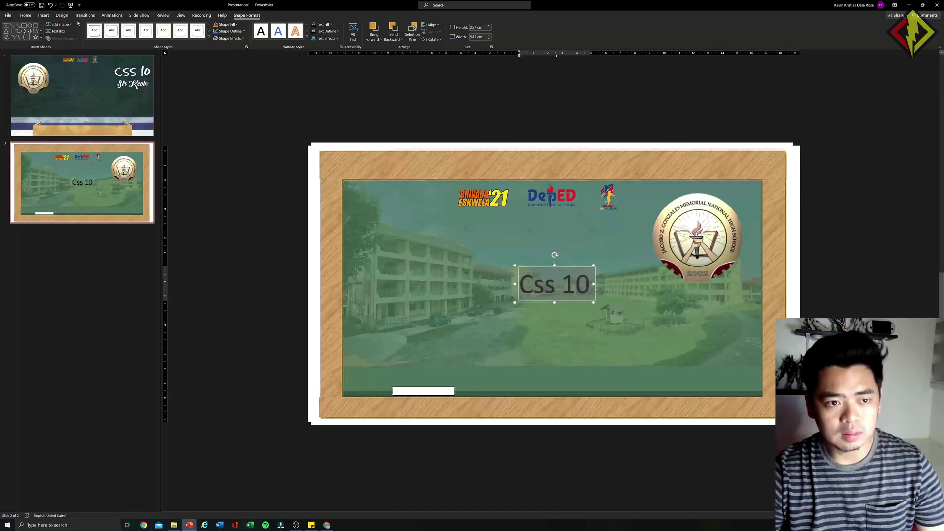
click(25, 16)
click(161, 37)
click(178, 63)
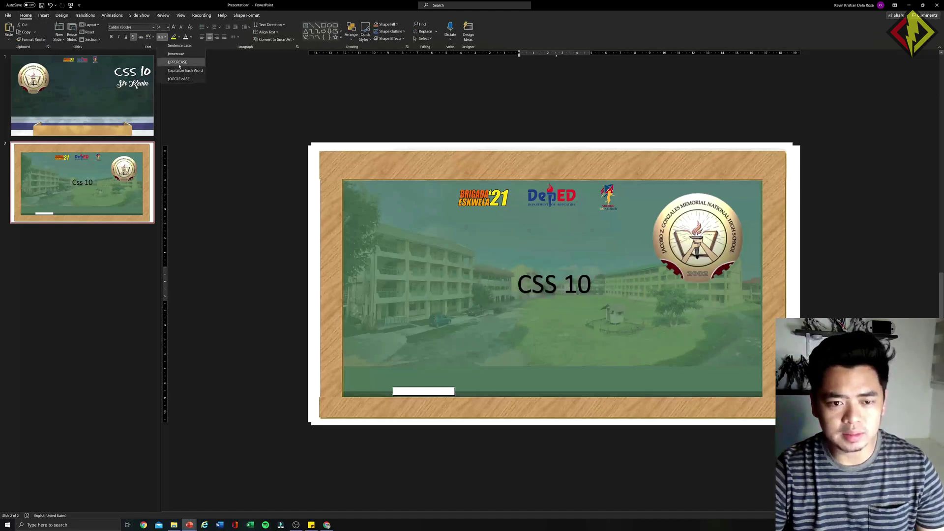
Step: Apply the Eraser font to CSS 10 and move it to the chalkboard's upper left
click(153, 27)
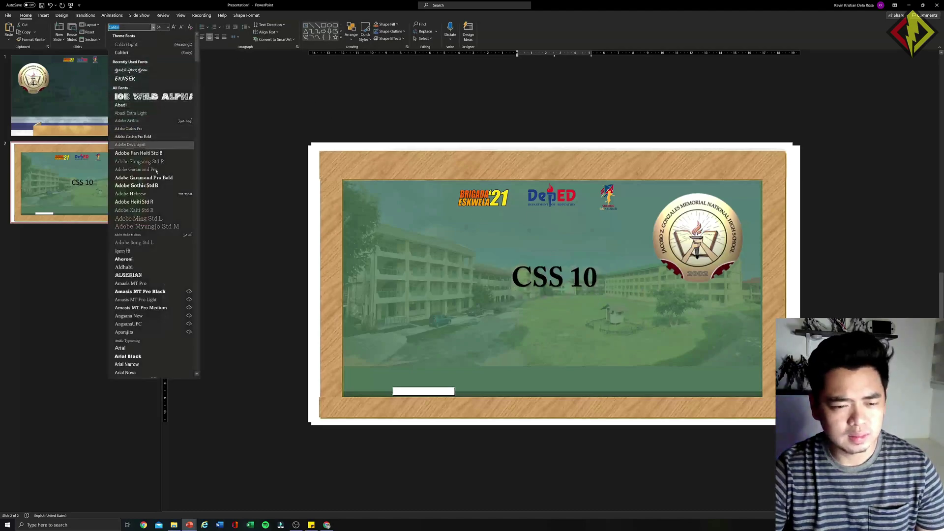
scroll(152, 275, down, 10)
scroll(152, 305, down, 10)
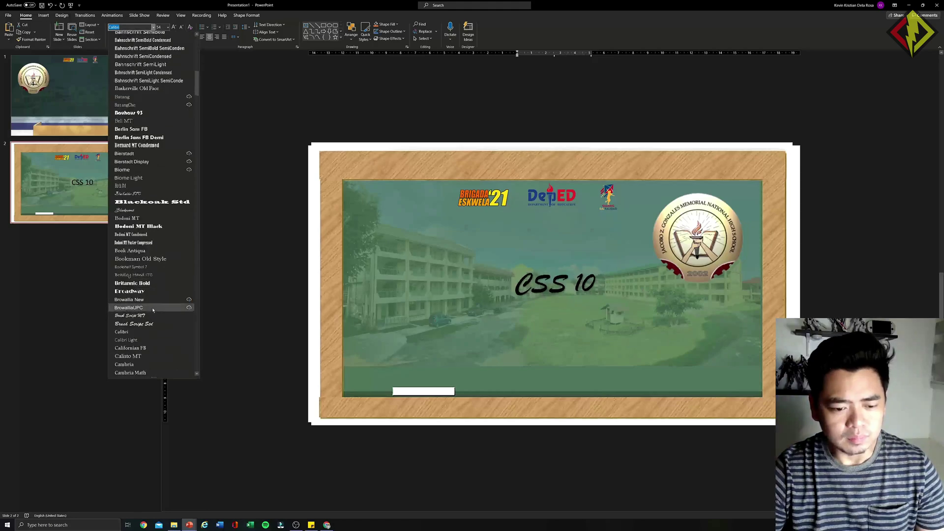
scroll(153, 322, down, 7)
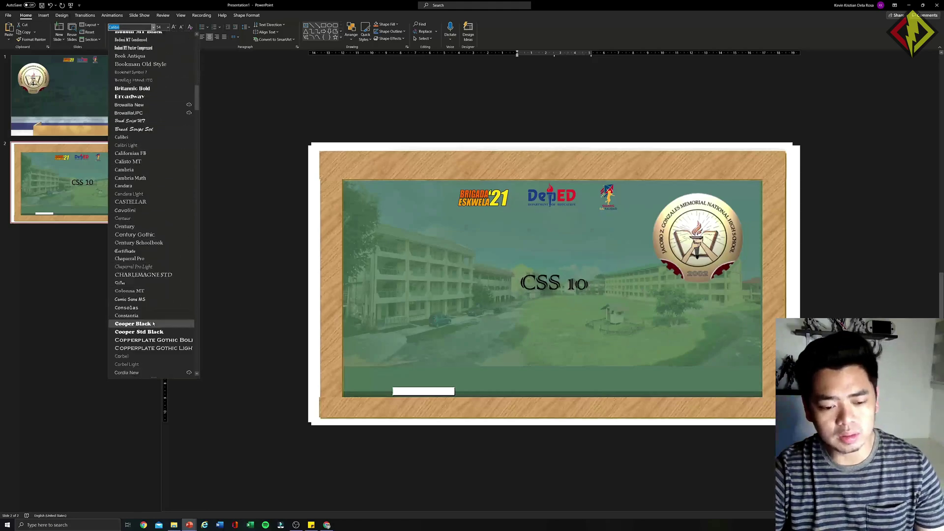
scroll(153, 323, down, 4)
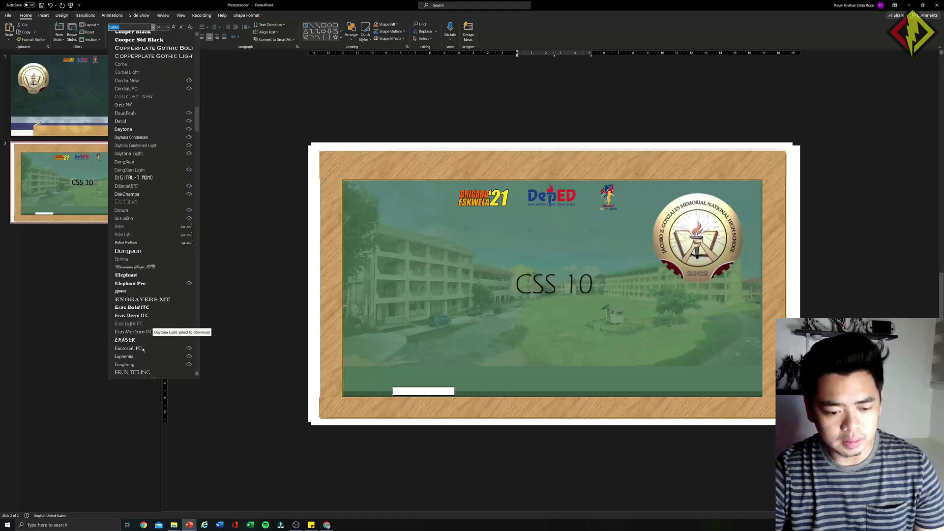
click(142, 341)
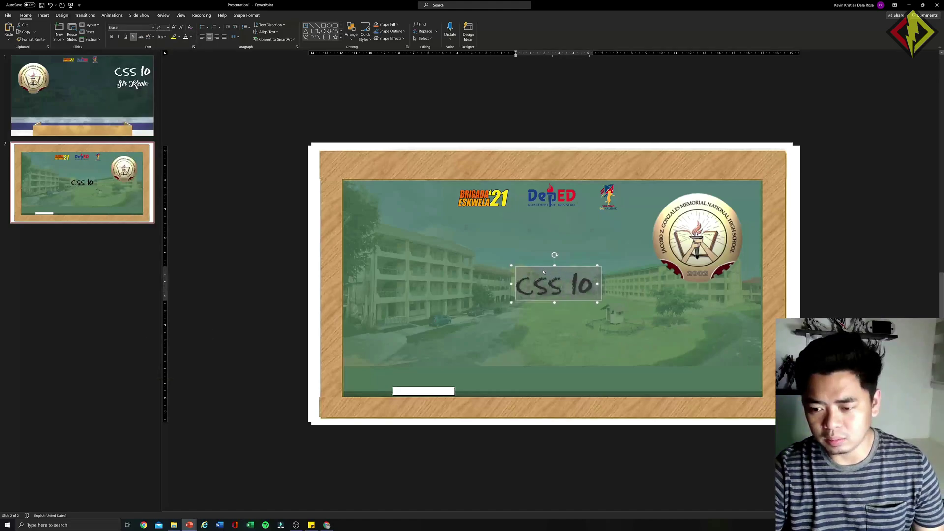
drag(543, 270, 385, 224)
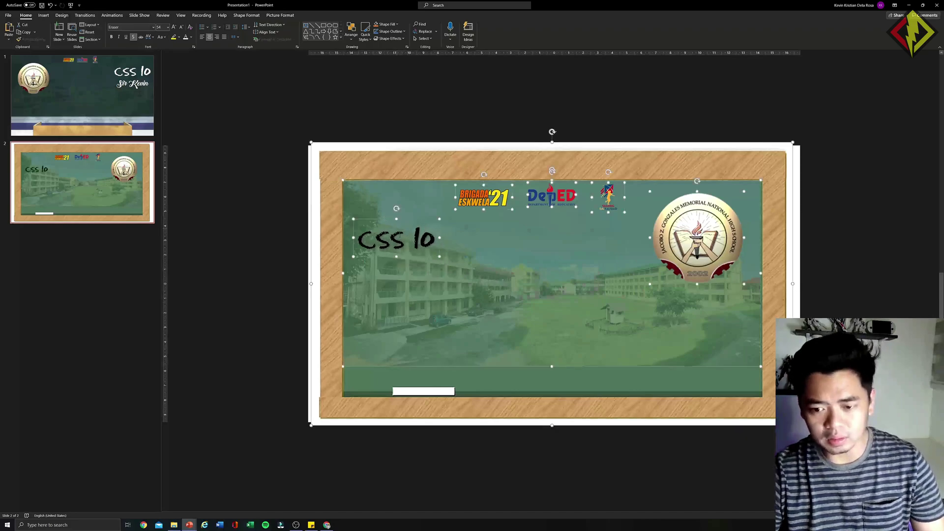
Step: Make CSS 10 white at 88 pt, nudge it right, and Ctrl+drag a copy below
click(401, 240)
key(ctrl+a)
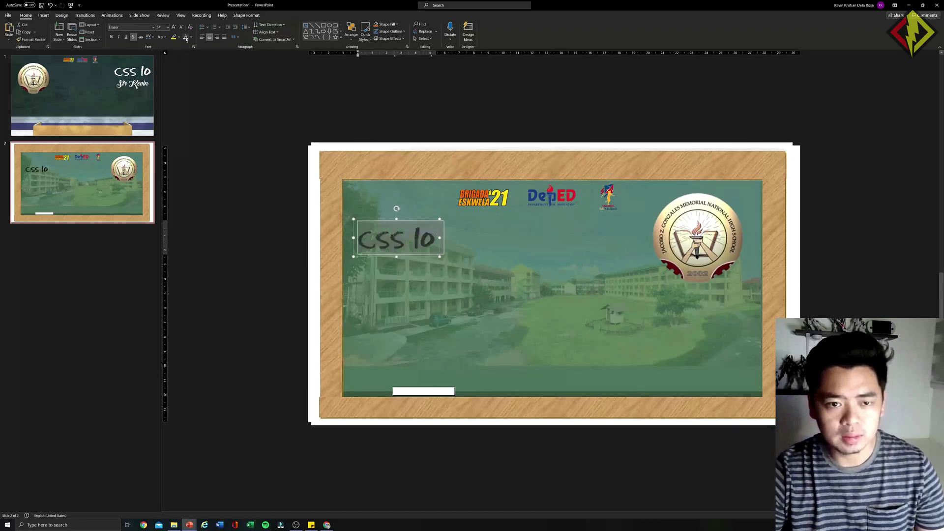
click(185, 37)
key(ctrl+shift+period)
key(ctrl+shift+period)
key(ctrl+shift+period)
key(ctrl+shift+period)
key(ctrl+shift+period)
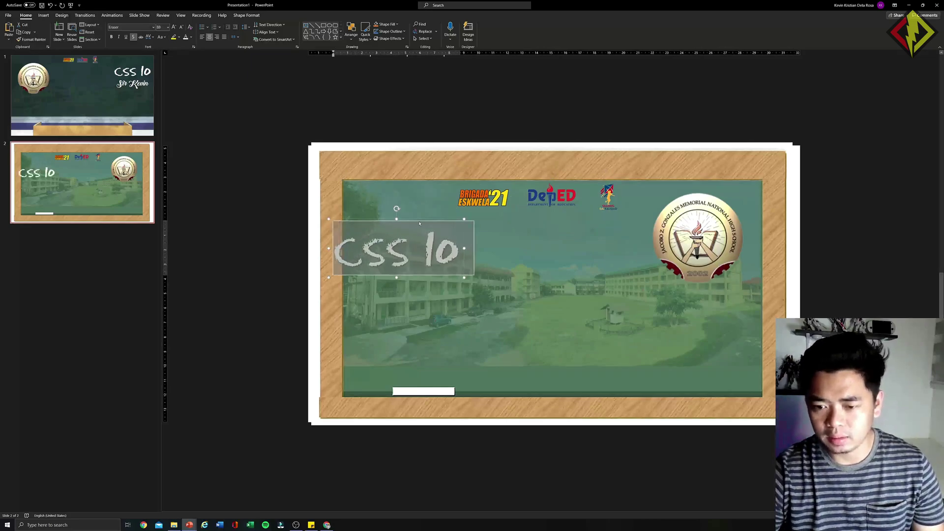
key(Right)
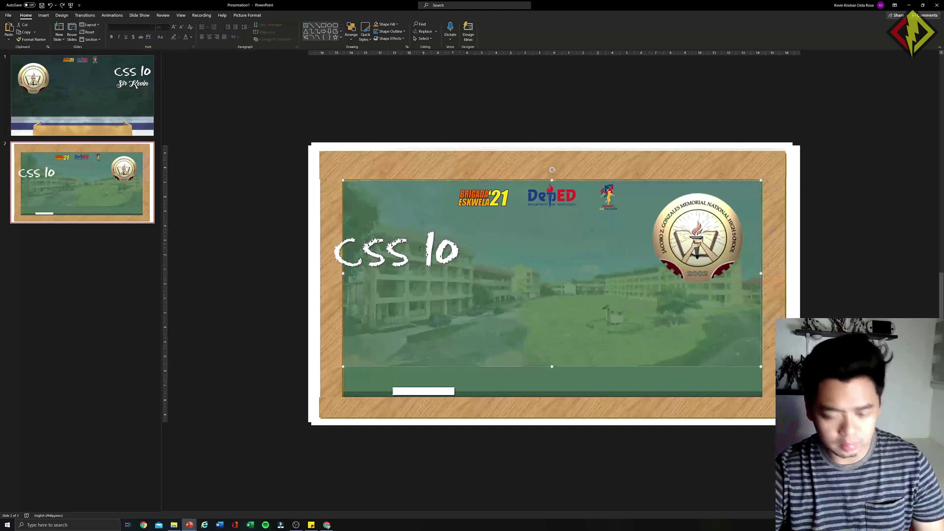
drag(405, 218, 420, 219)
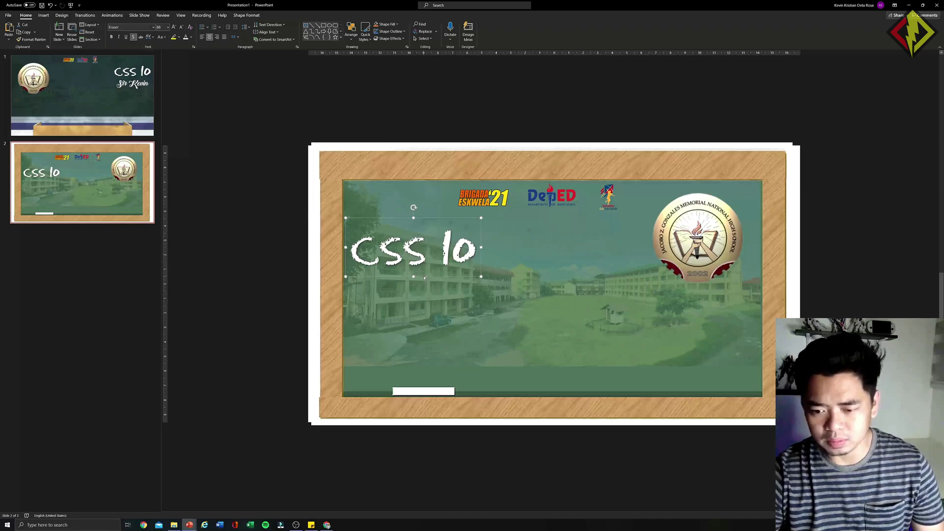
drag(424, 278, 424, 337)
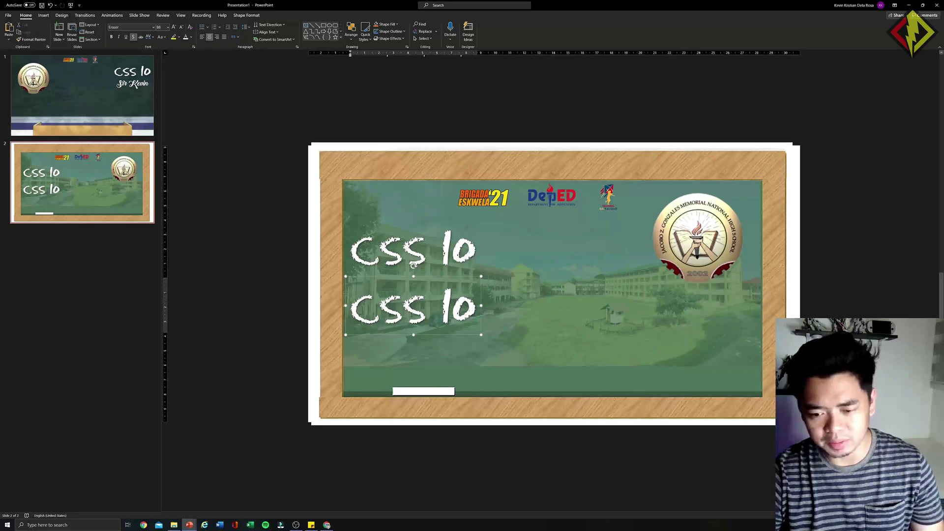
Step: Retype the lower copy as 'SIR KEVIN', fixing typos, and select all its text
drag(406, 310, 410, 313)
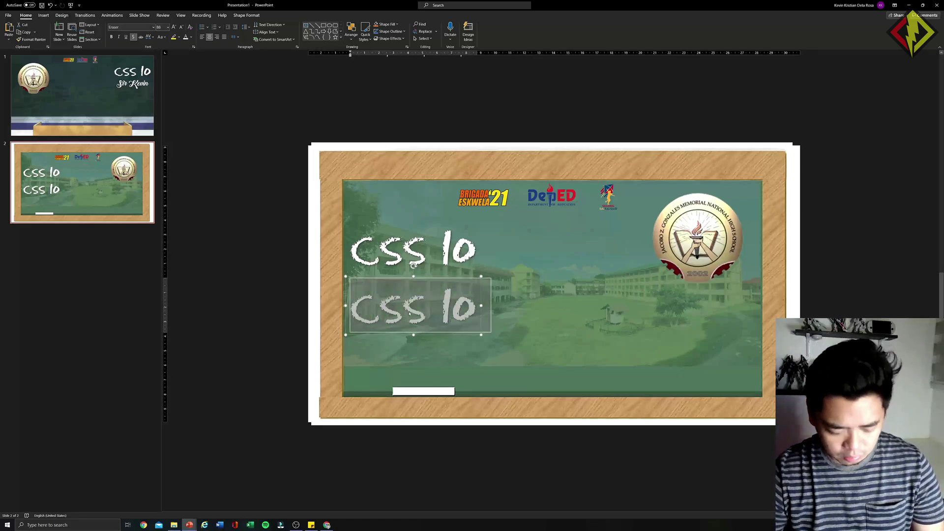
text(Sir)
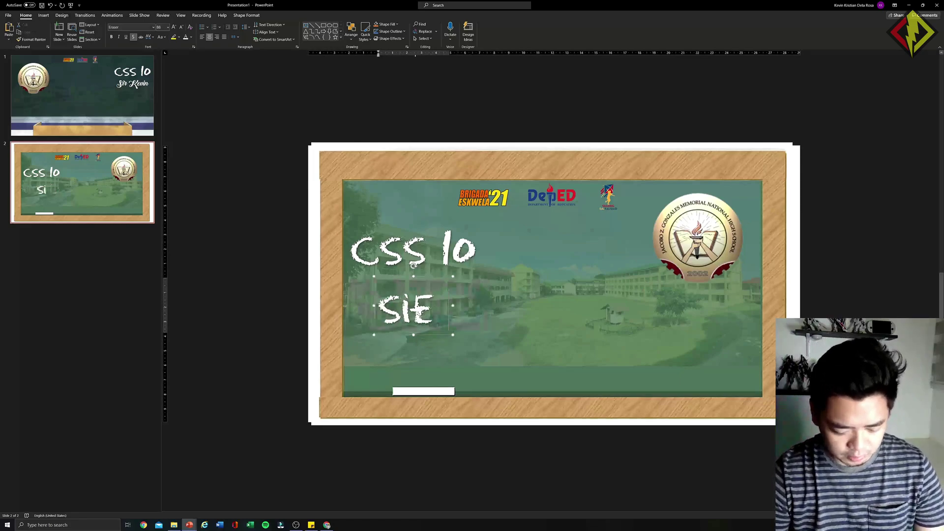
text( K)
key(BackSpace)
key(BackSpace)
key(BackSpace)
text(R)
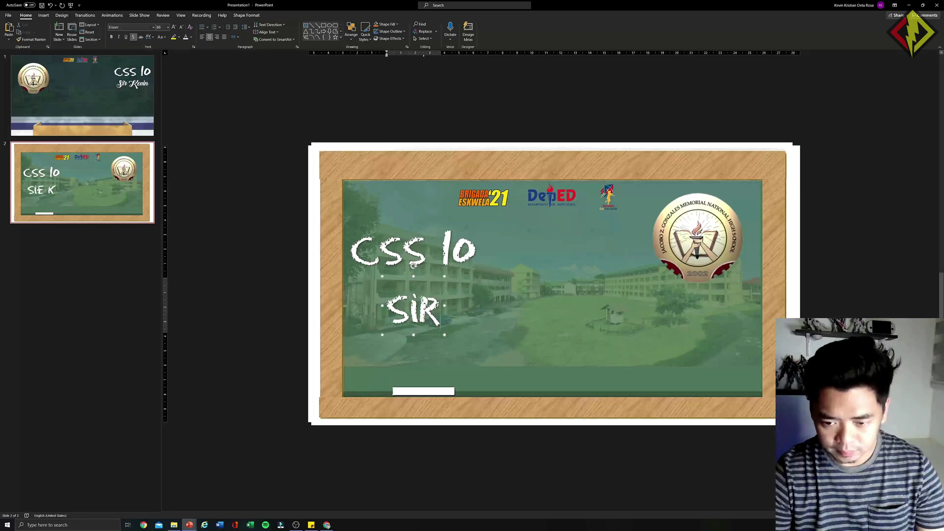
key(BackSpace)
text(R)
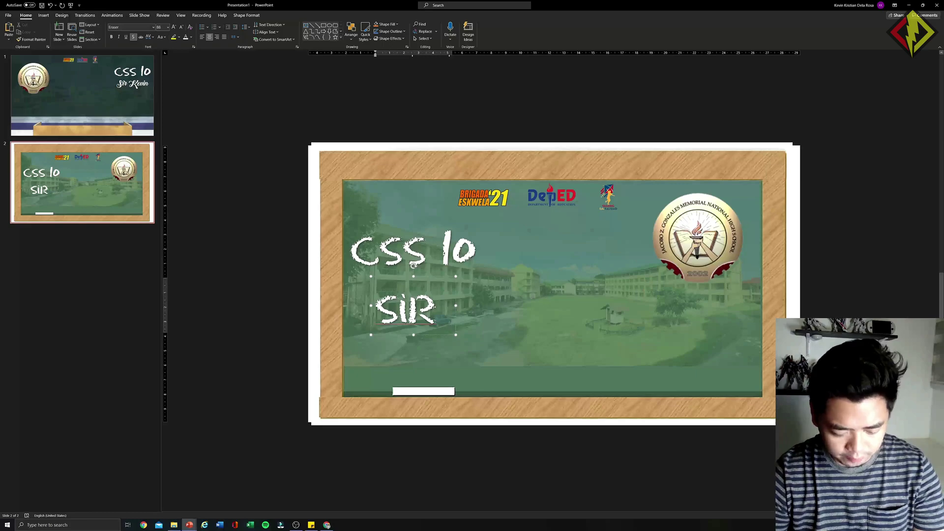
text( KEVIN)
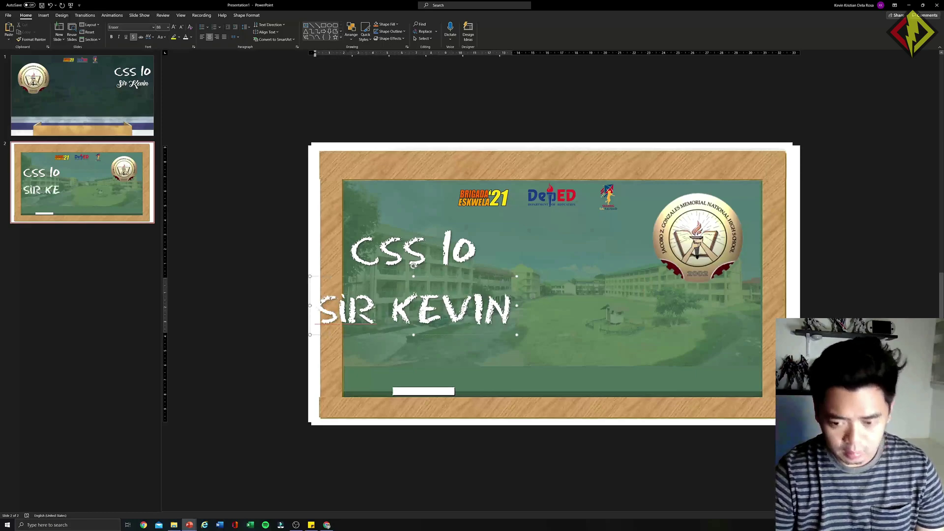
key(ctrl+a)
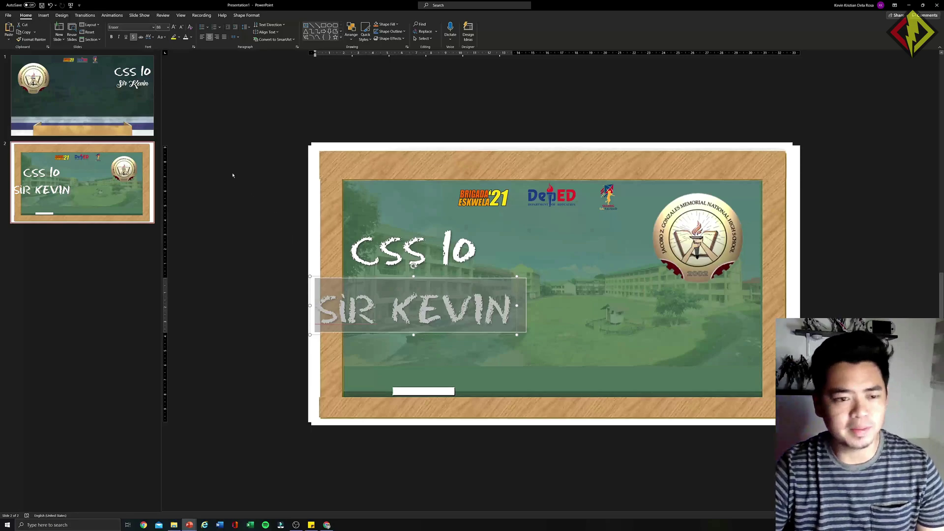
Step: Apply the Back to Black Demo font to the name
click(153, 28)
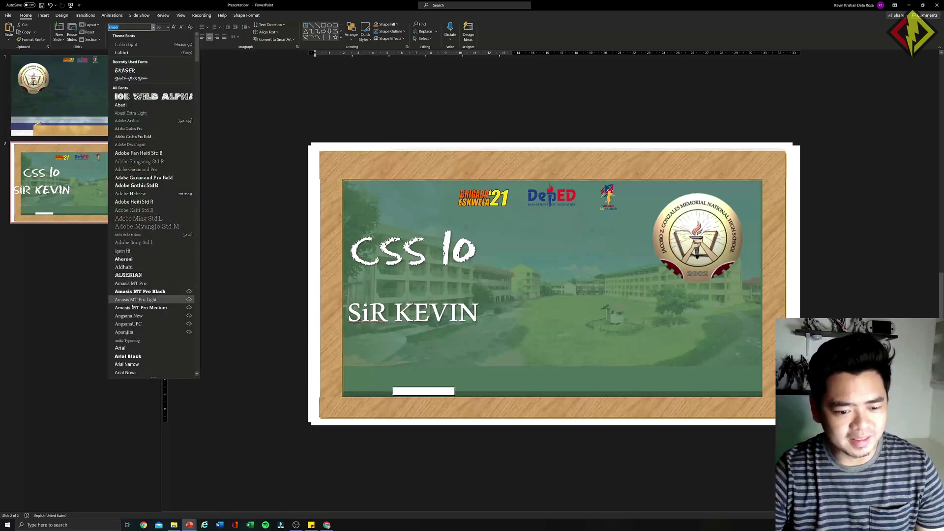
scroll(145, 325, down, 2)
scroll(144, 326, down, 1)
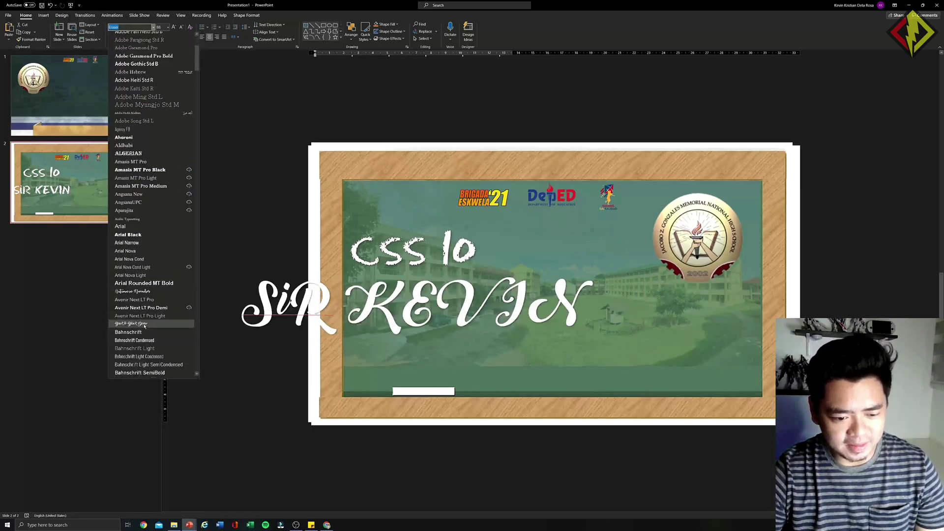
click(144, 325)
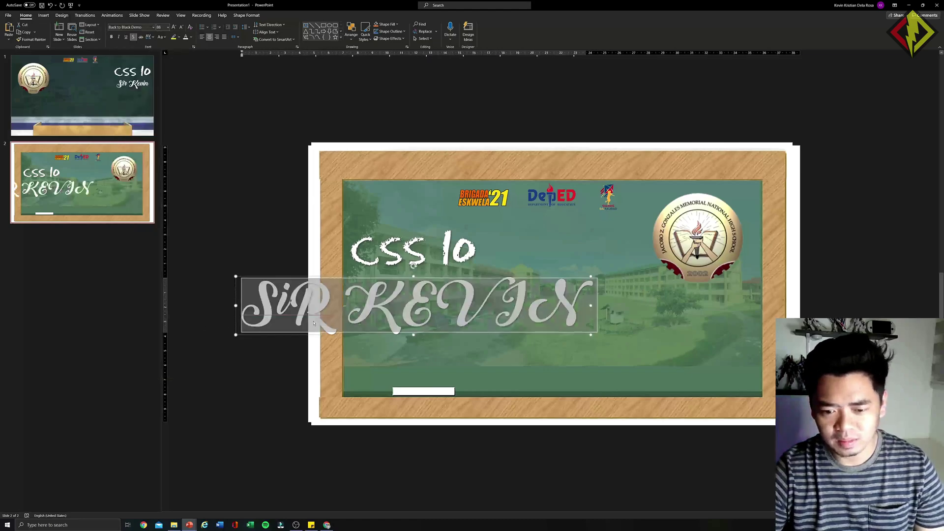
Step: Change the name to Capitalize Each Word ('Sir Kevin') and shrink it to 60 pt
click(161, 37)
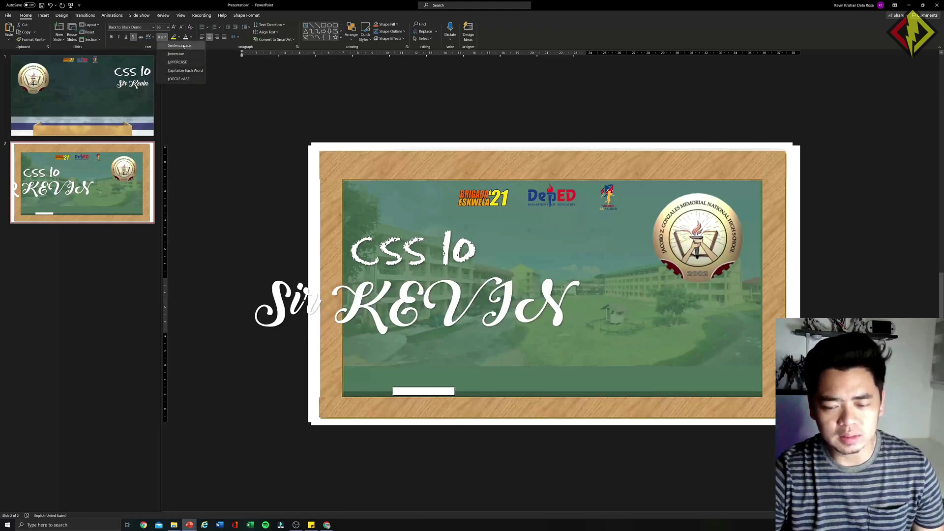
click(180, 46)
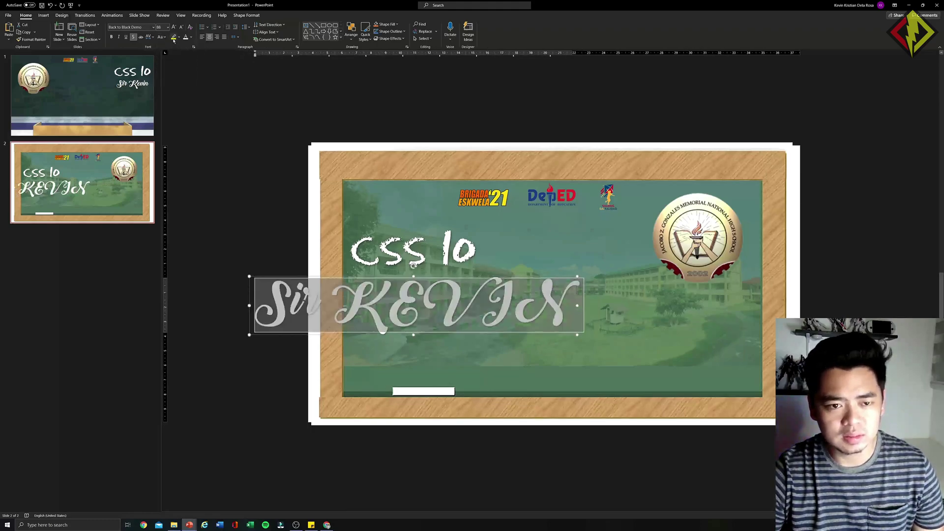
click(167, 27)
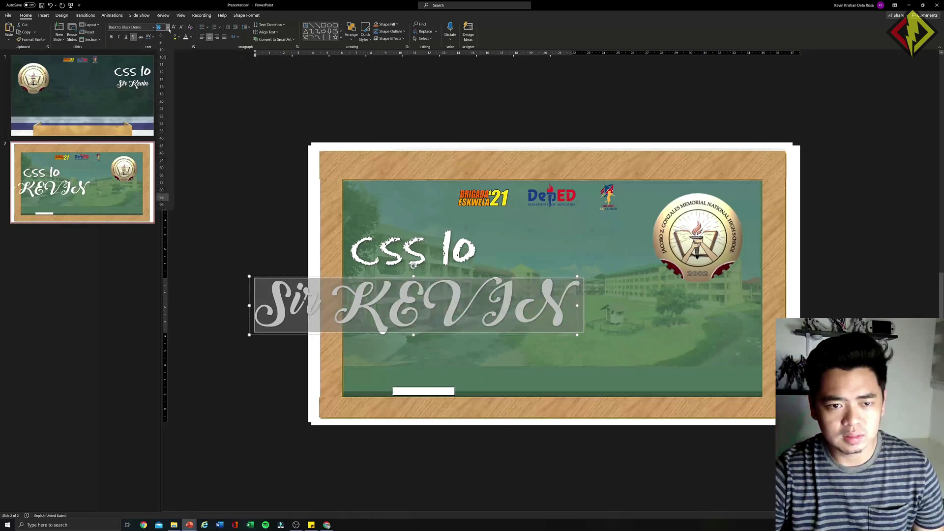
click(161, 37)
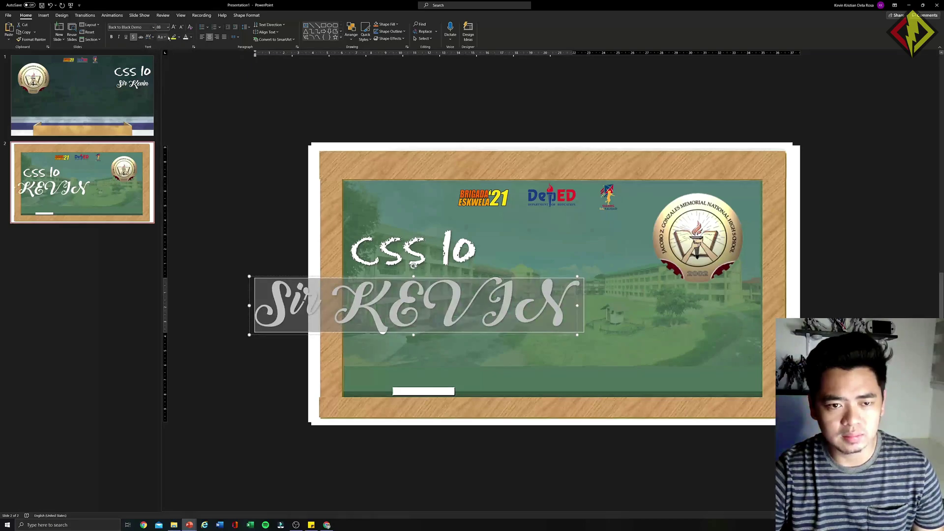
click(161, 37)
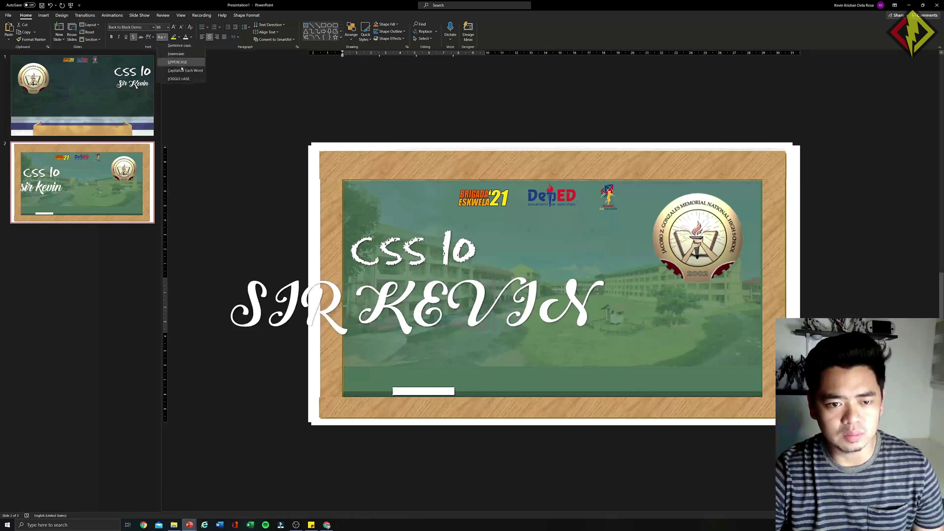
click(182, 70)
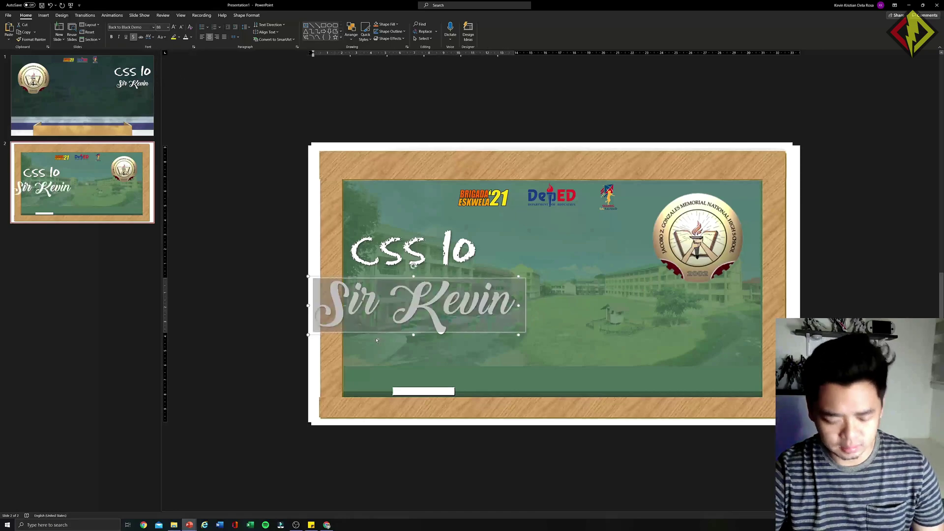
key(ctrl+shift+comma)
key(ctrl+shift+comma)
key(ctrl+shift+comma)
key(ctrl+shift+comma)
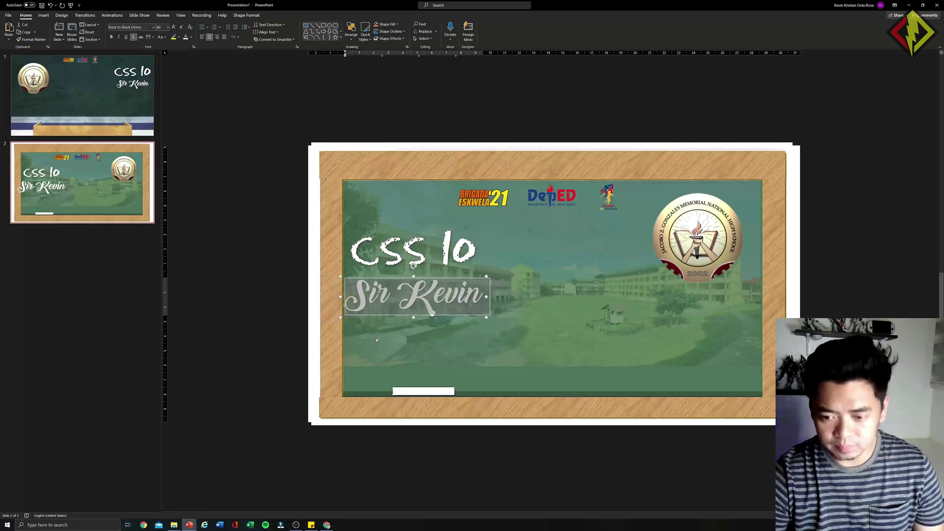
key(ctrl+shift+comma)
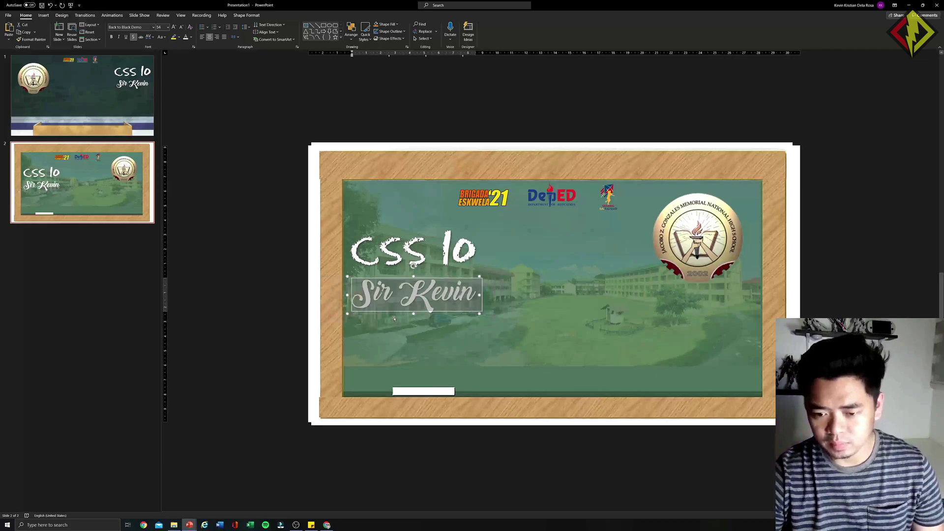
click(392, 315)
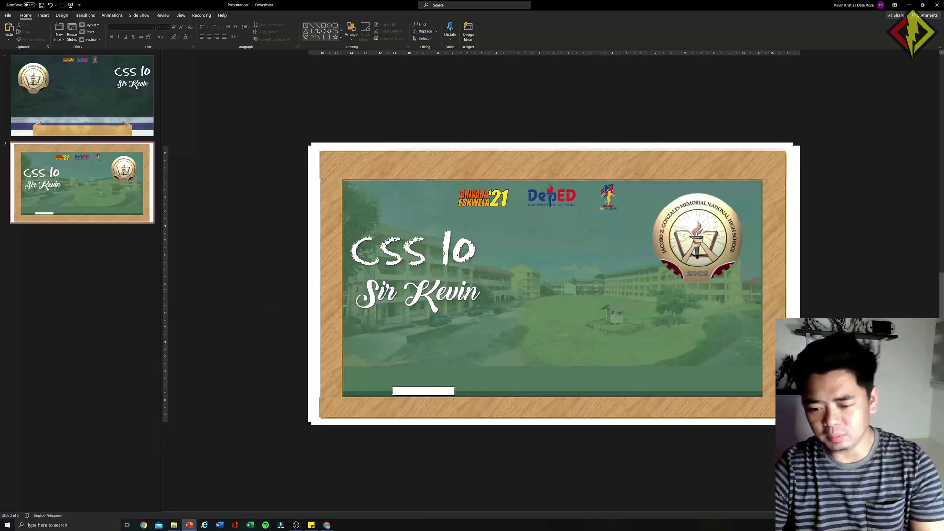
Step: Check the background and campus photos, then shift the school seal slightly right
click(341, 180)
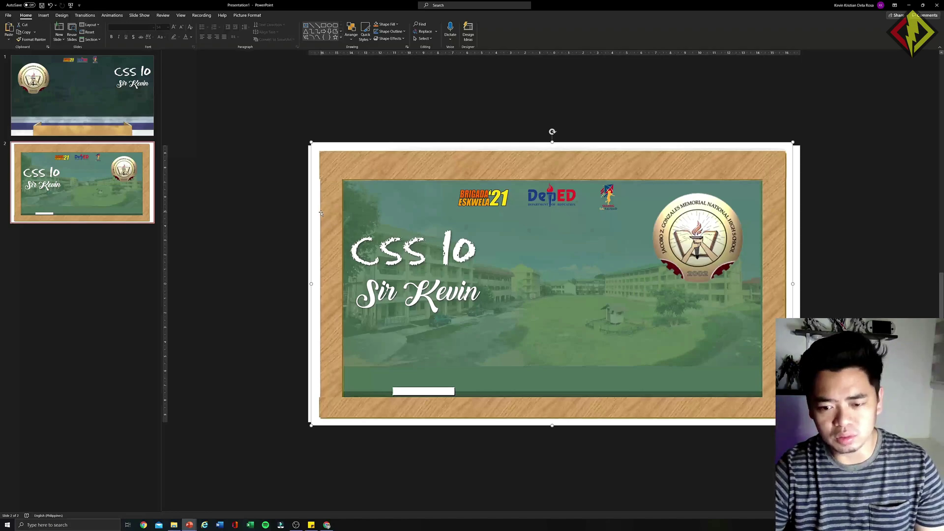
mouse_move(355, 205)
mouse_down()
mouse_move(279, 103)
mouse_move(358, 201)
mouse_up()
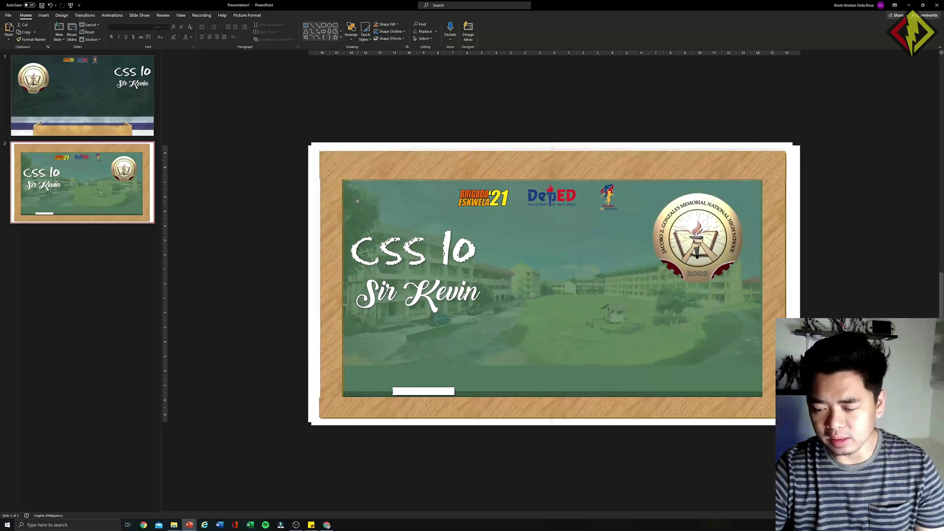
click(357, 200)
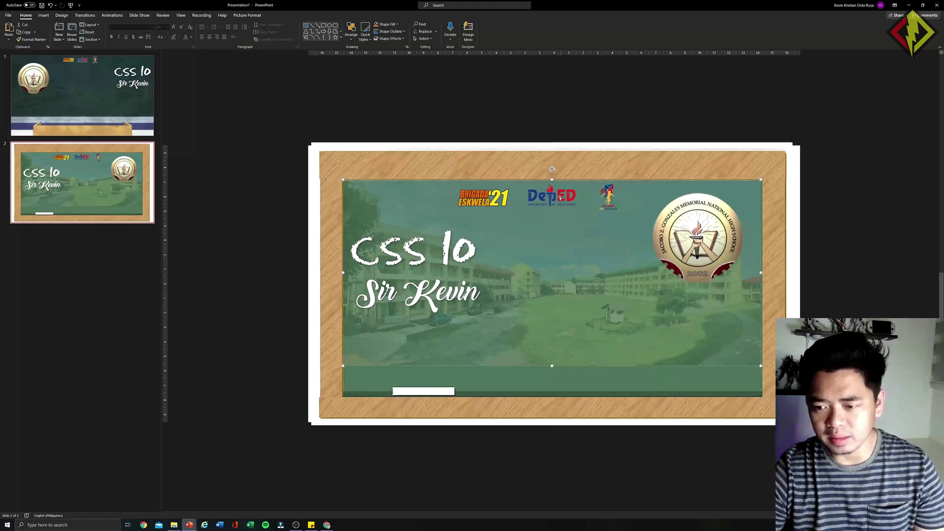
click(560, 198)
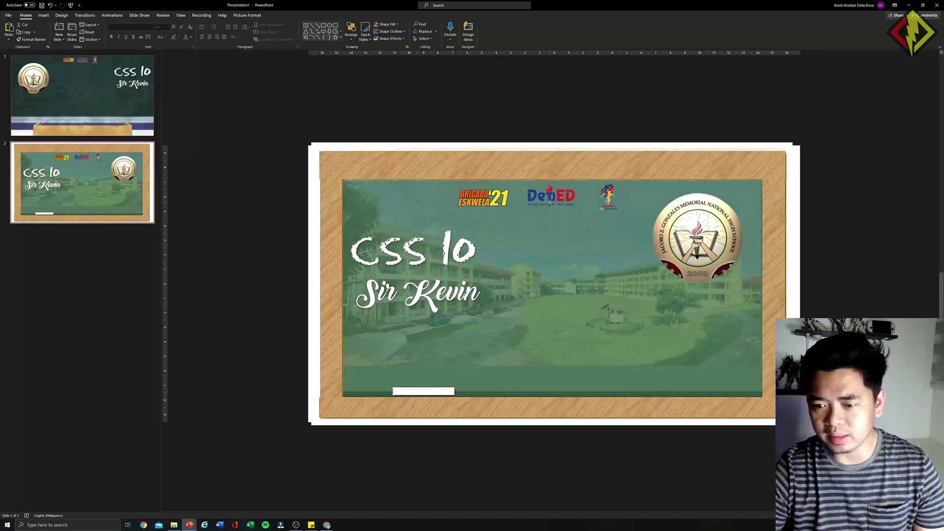
drag(704, 235, 710, 235)
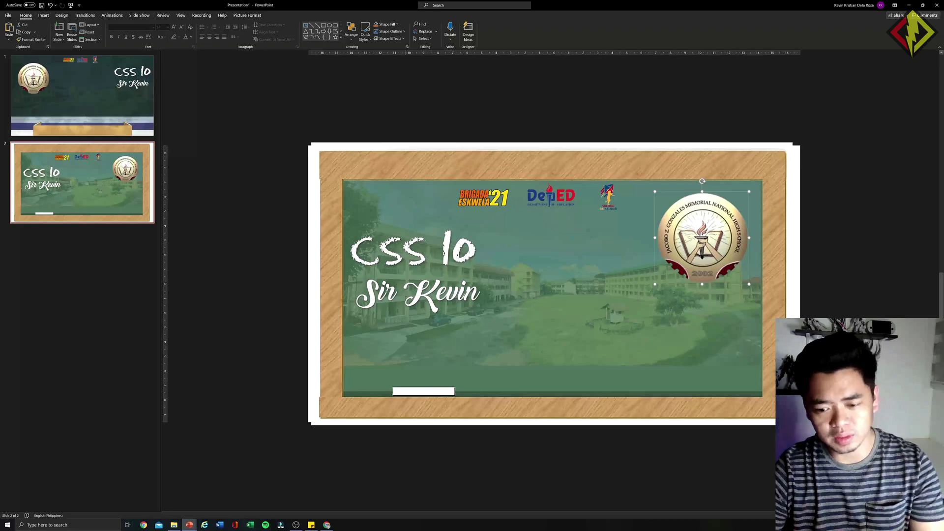
click(403, 295)
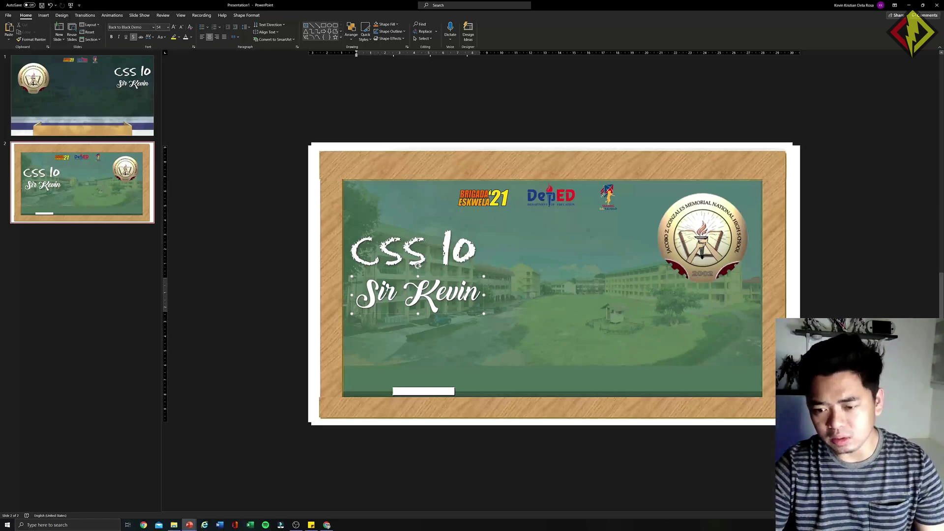
click(484, 197)
shift+click(536, 199)
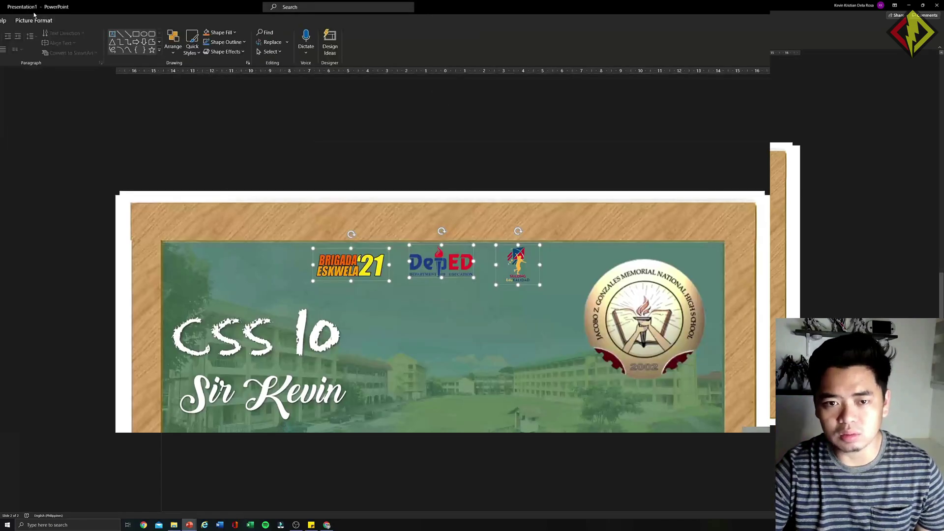
click(247, 15)
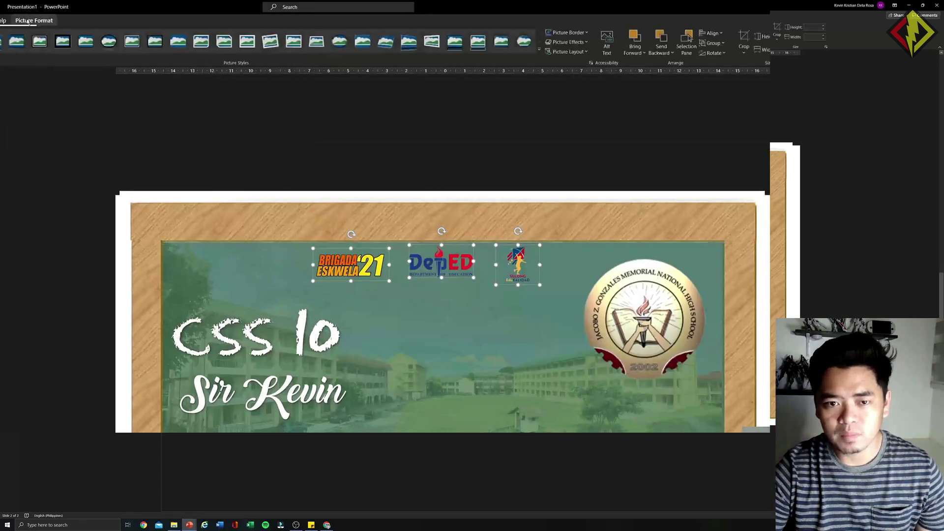
click(568, 42)
mouse_move(586, 119)
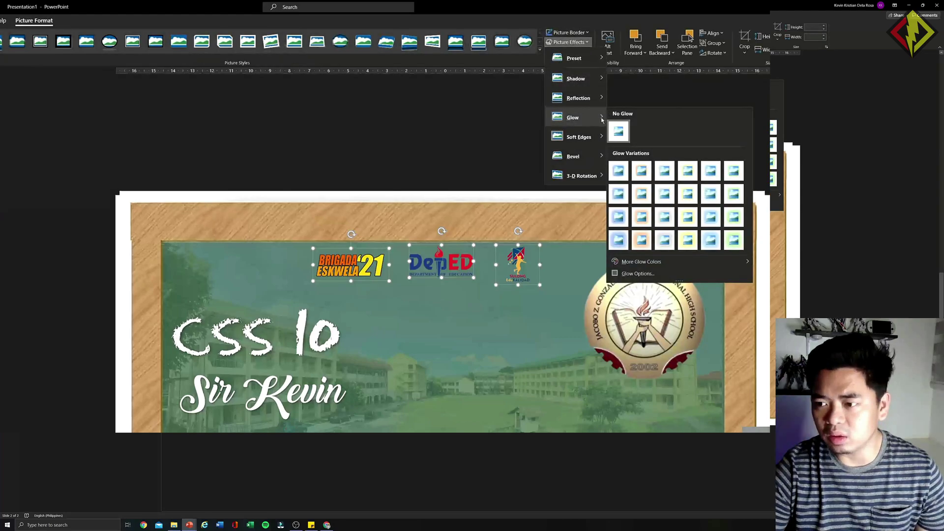
click(664, 170)
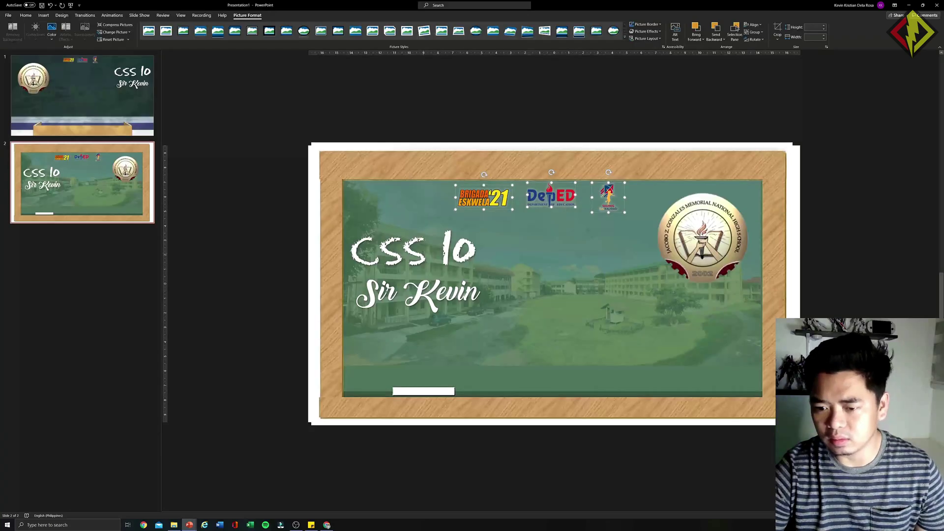
click(668, 255)
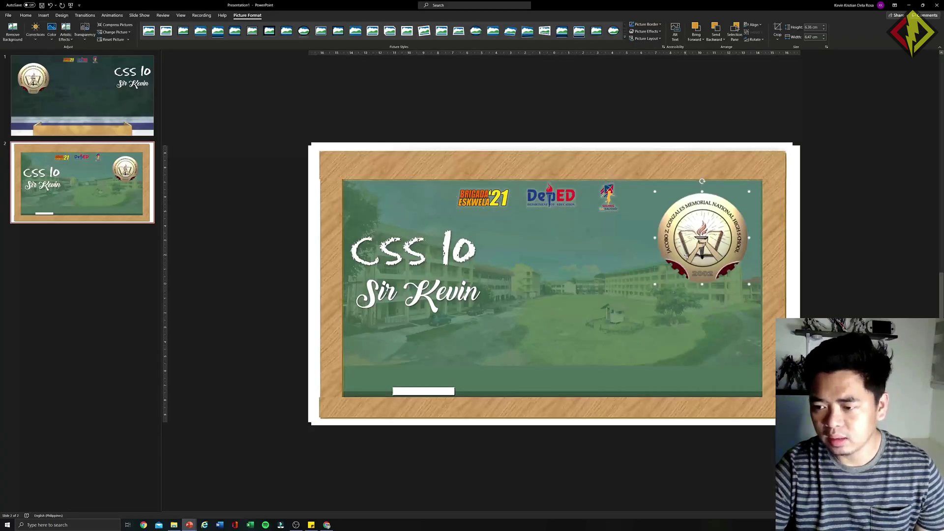
click(645, 31)
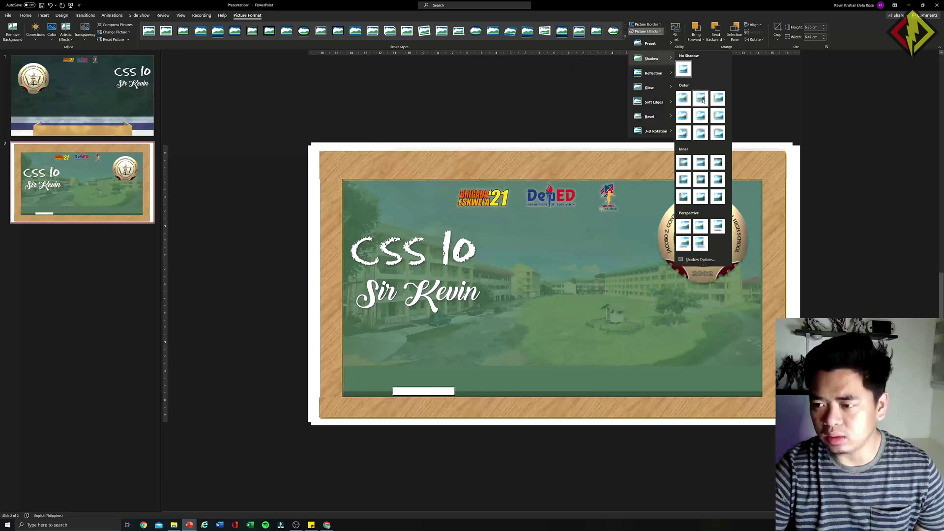
click(745, 199)
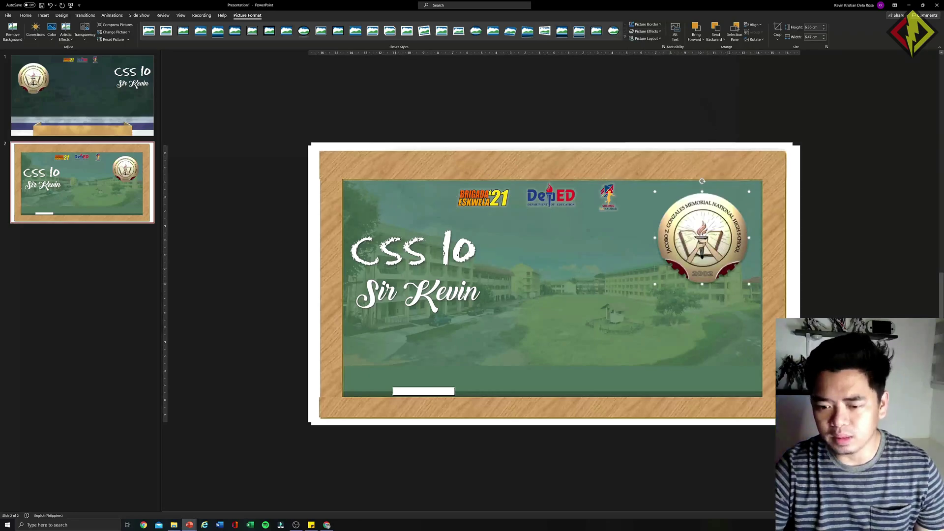
click(413, 250)
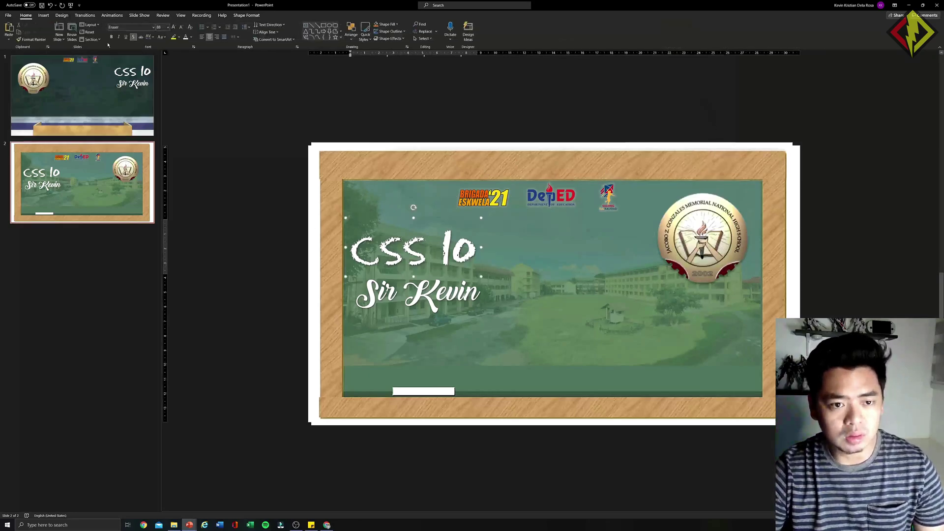
click(417, 291)
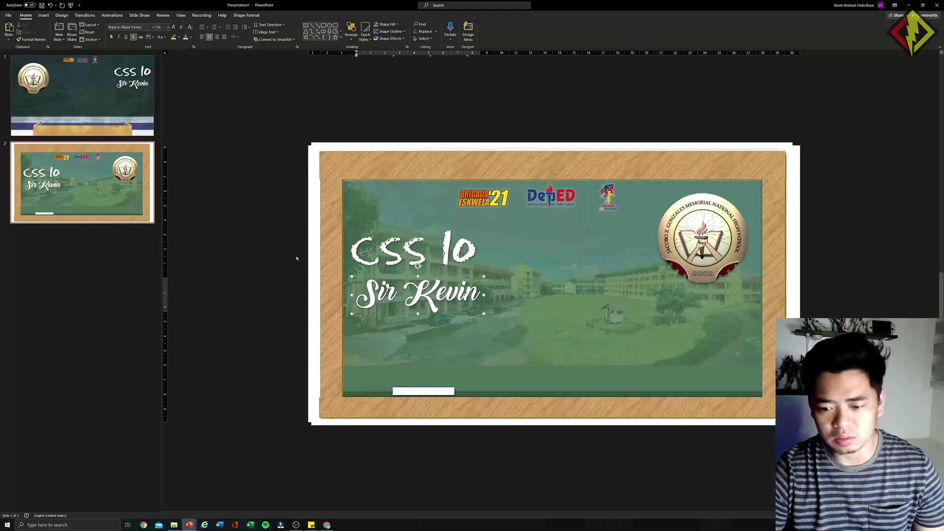
click(241, 282)
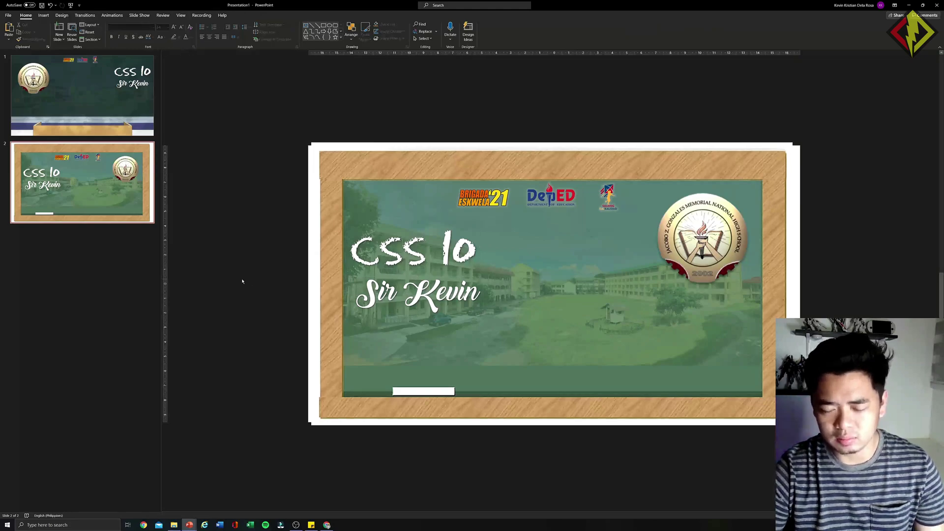
Step: Fill the Sir Kevin lettering with the Linear Up gradient from Text Fill
click(417, 294)
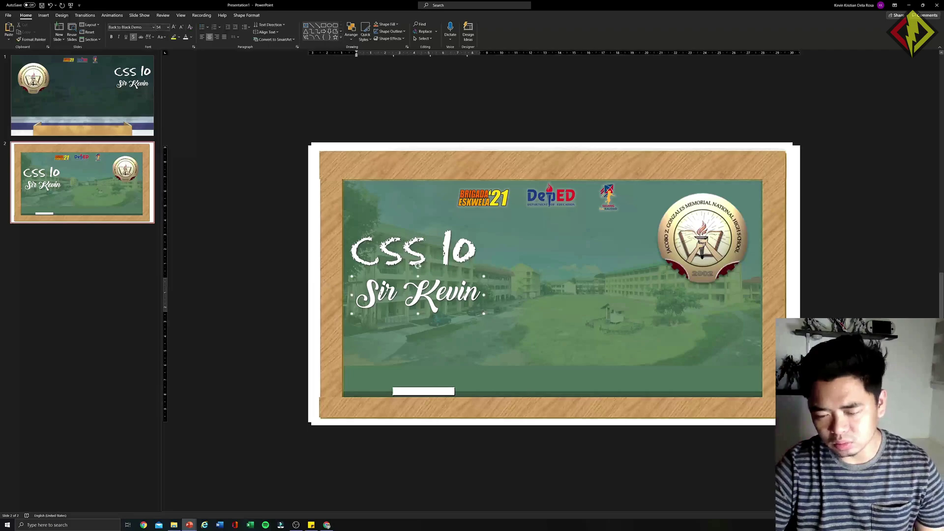
key(ctrl+a)
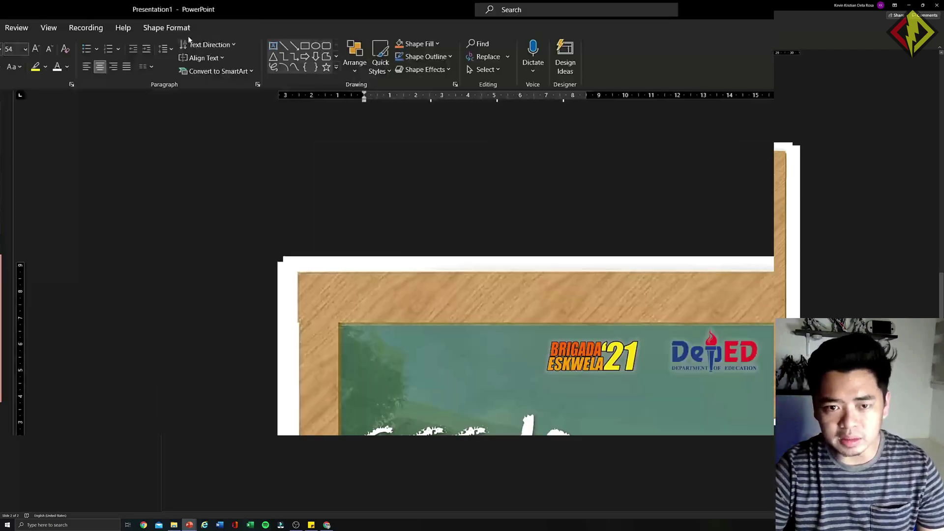
click(246, 15)
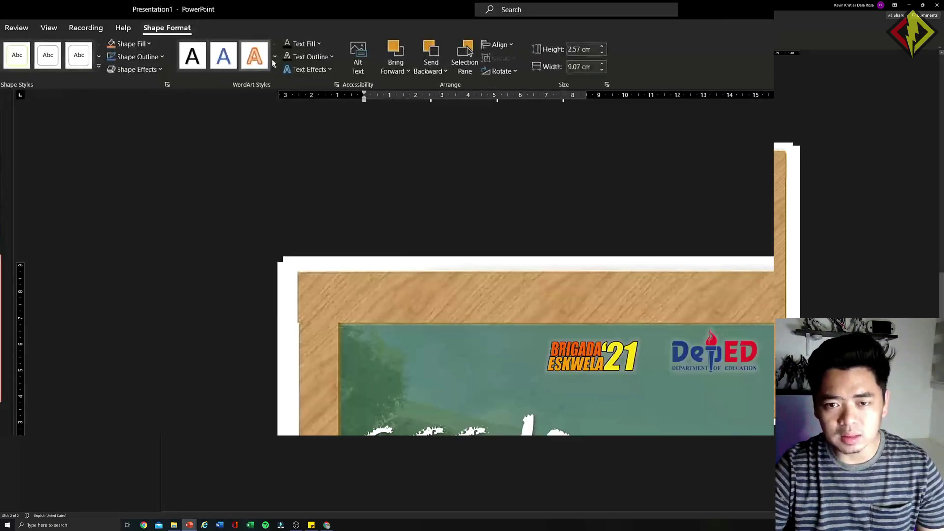
click(317, 44)
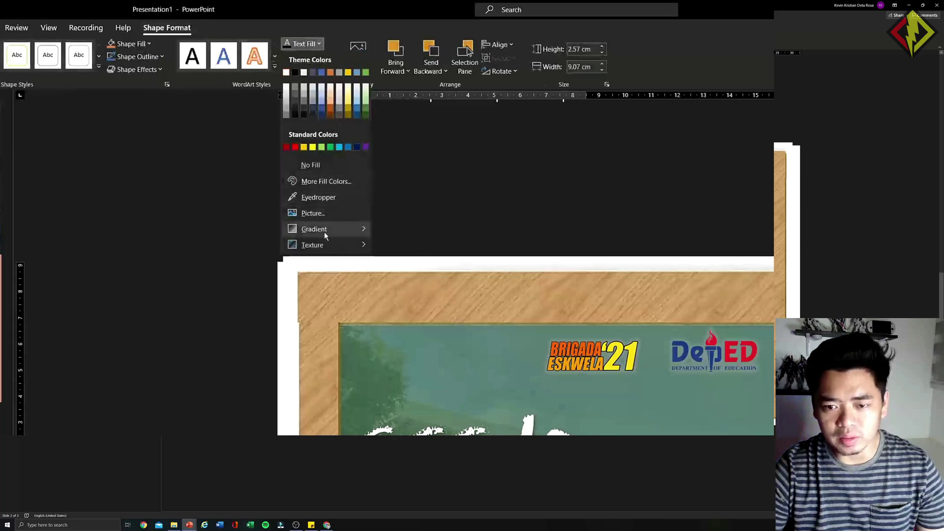
mouse_move(324, 232)
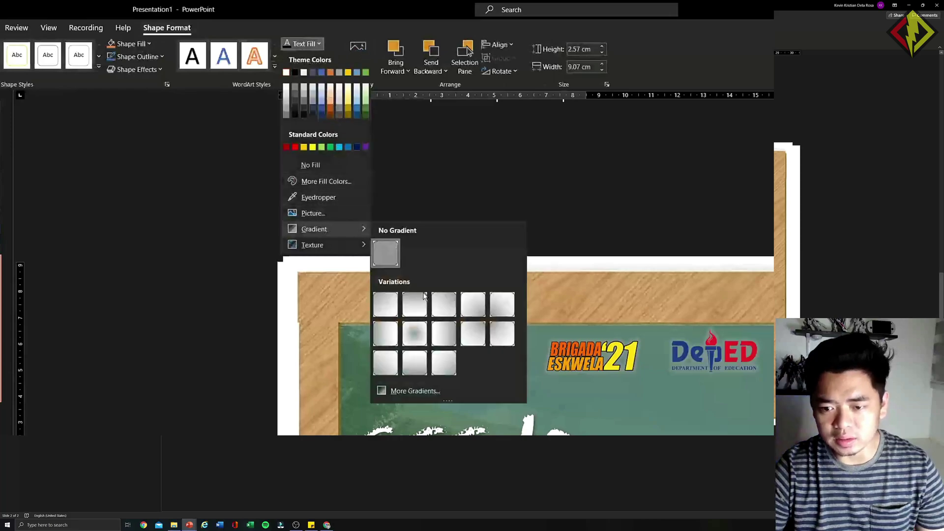
click(415, 370)
click(100, 494)
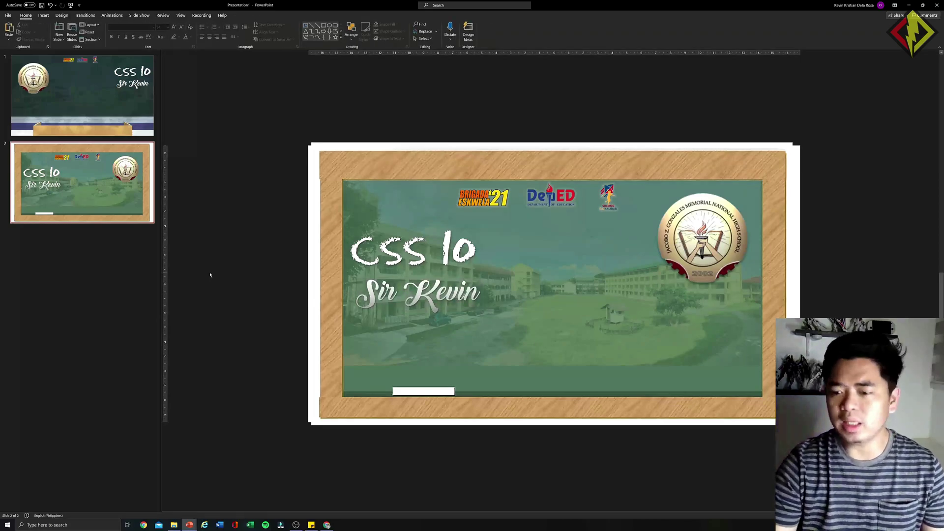
Step: Select every object on the slide and start saving them as a picture
click(547, 275)
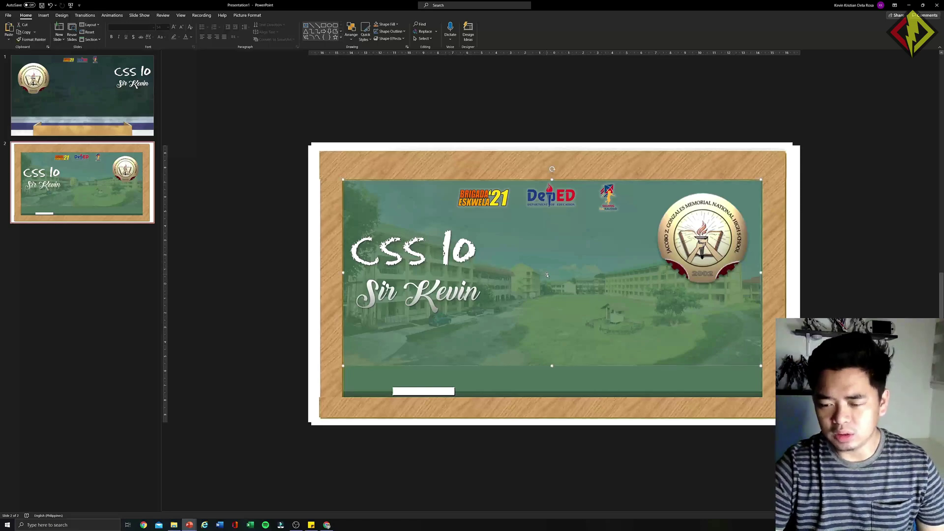
key(ctrl+a)
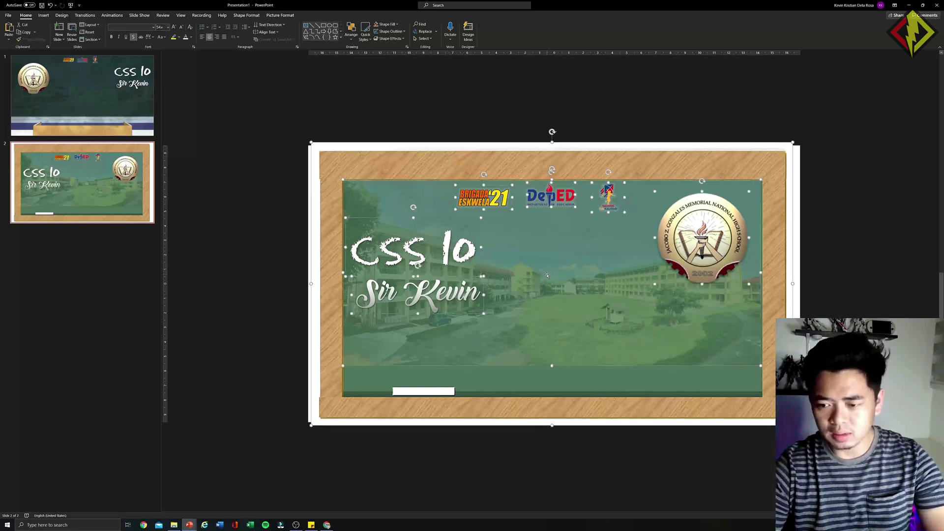
click(248, 354)
click(525, 338)
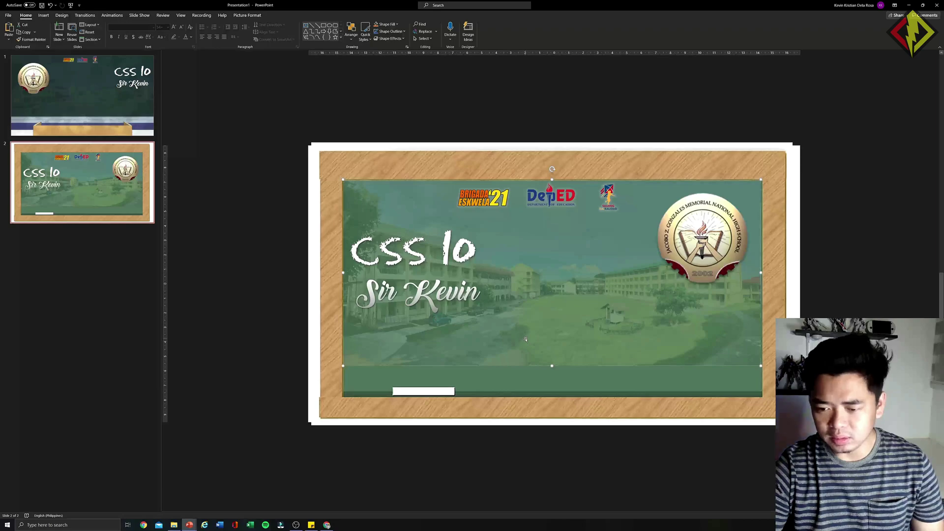
key(ctrl+a)
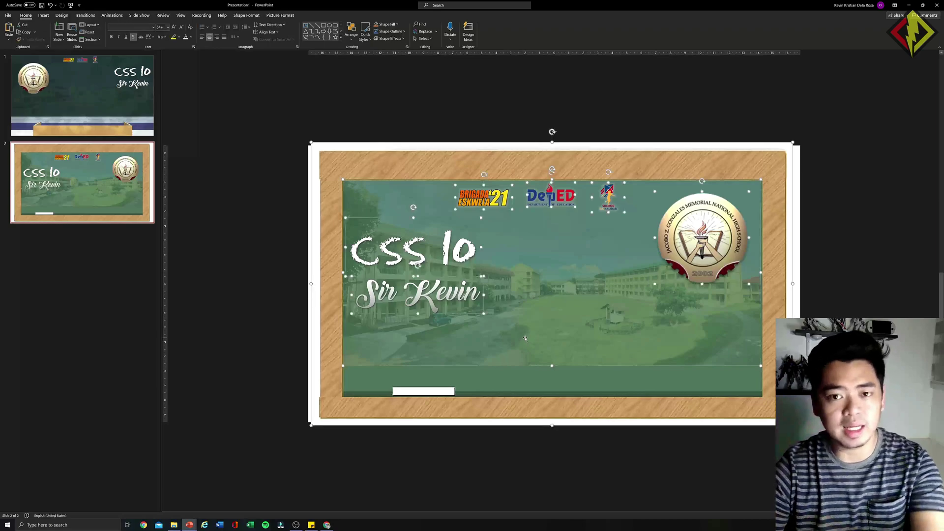
right_click(543, 306)
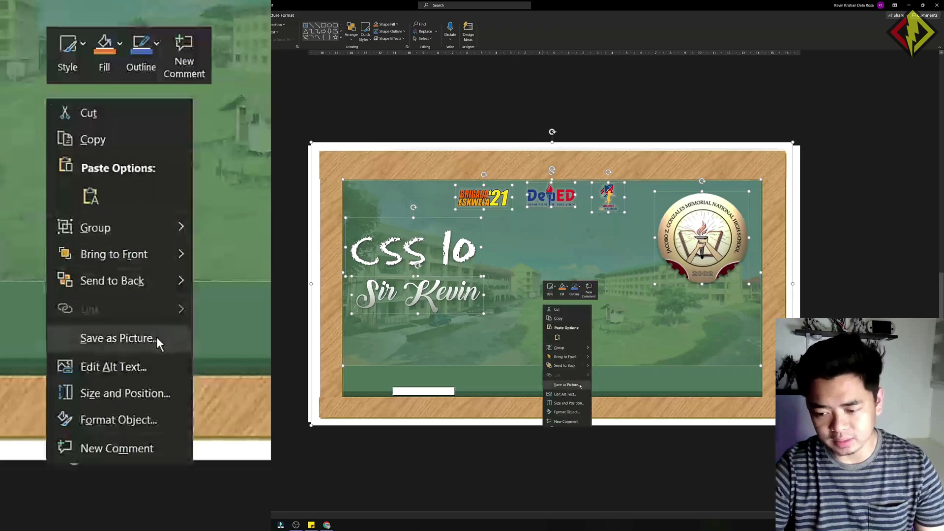
click(580, 386)
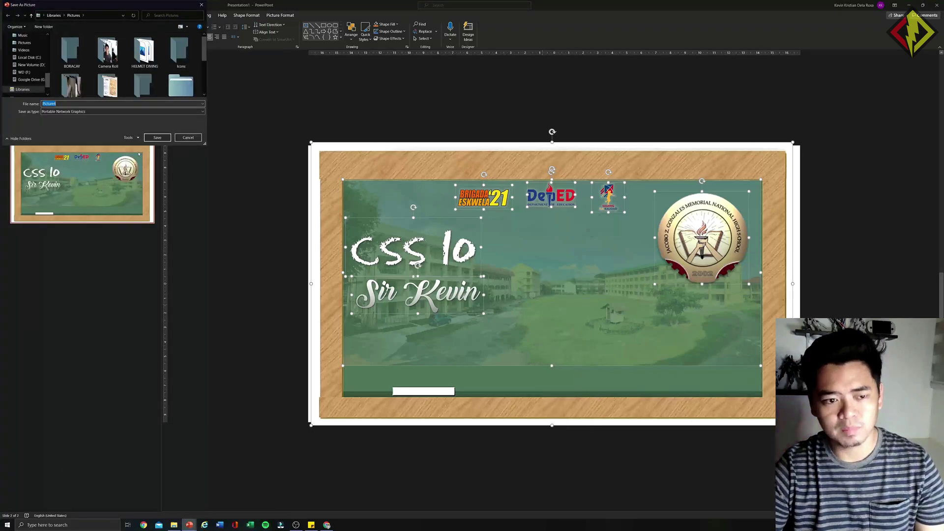
Step: Save the picture as PNG named 'DEMO VIRTUAL BG' in Downloads
scroll(11, 33, up, 5)
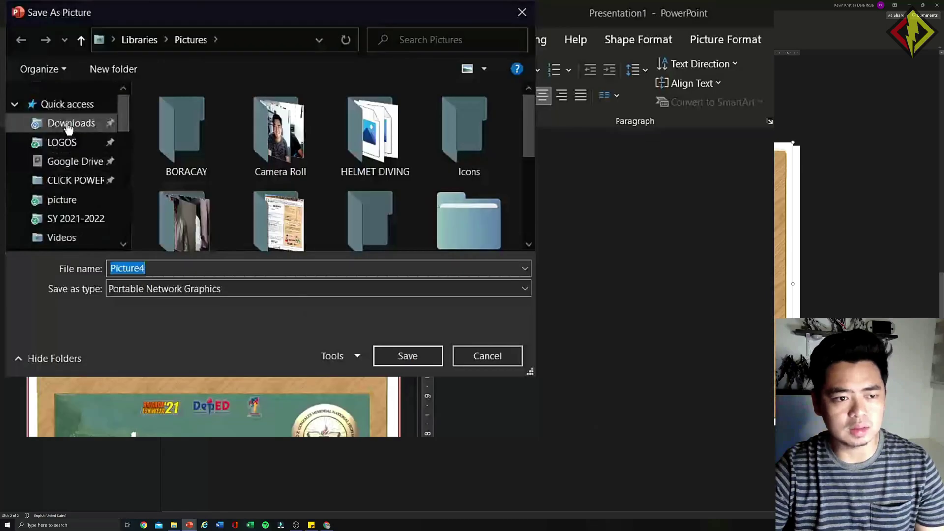
click(68, 126)
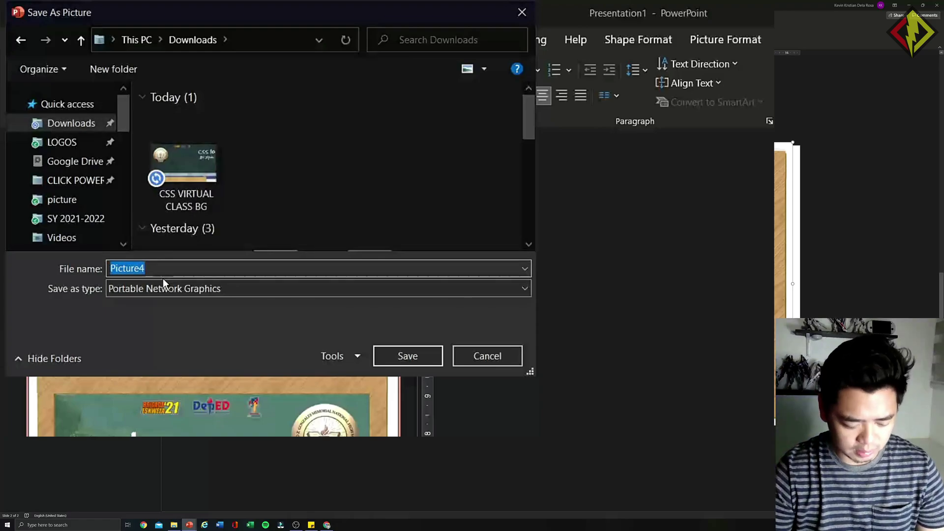
text(DEMO )
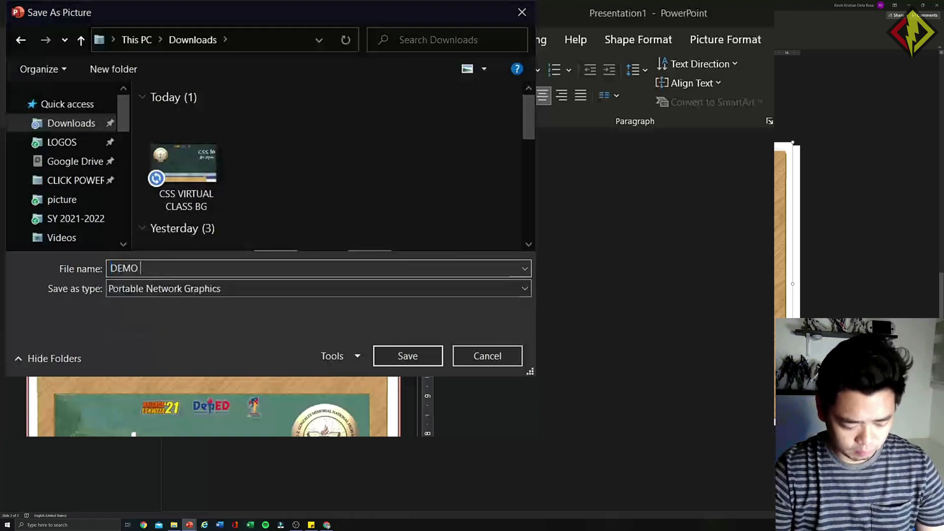
text(VIRU)
key(BackSpace)
text(R)
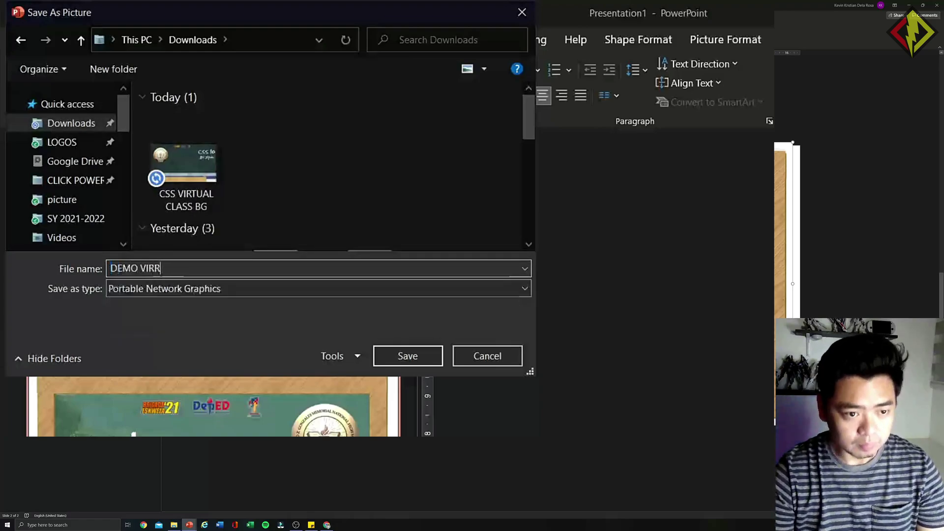
key(BackSpace)
text(TUAL )
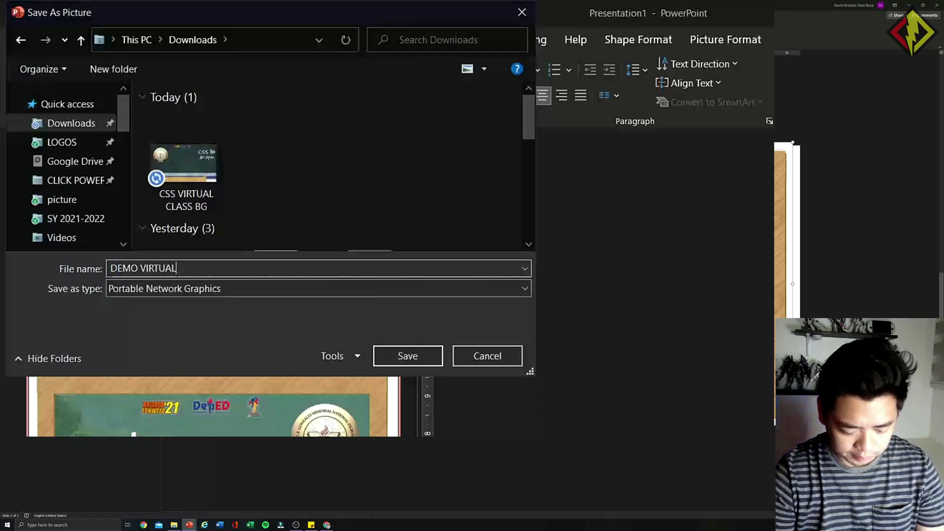
text(BG)
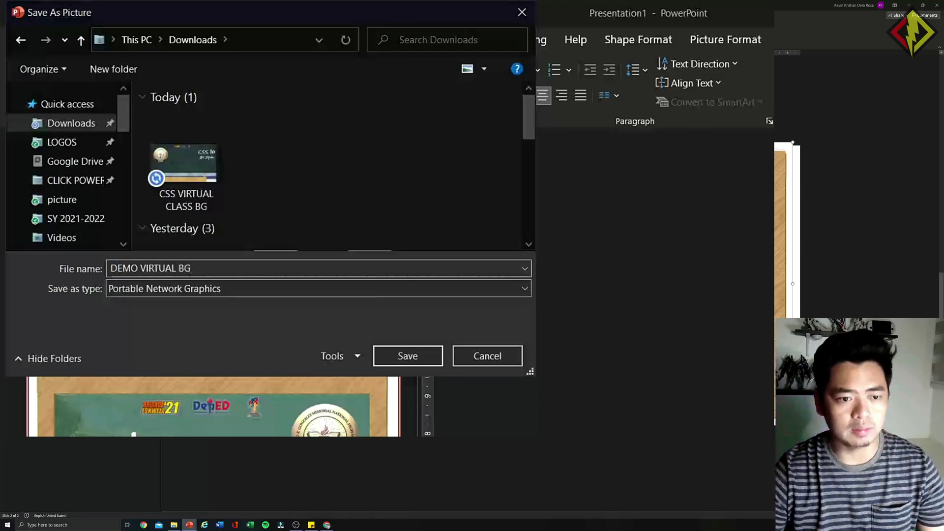
click(411, 357)
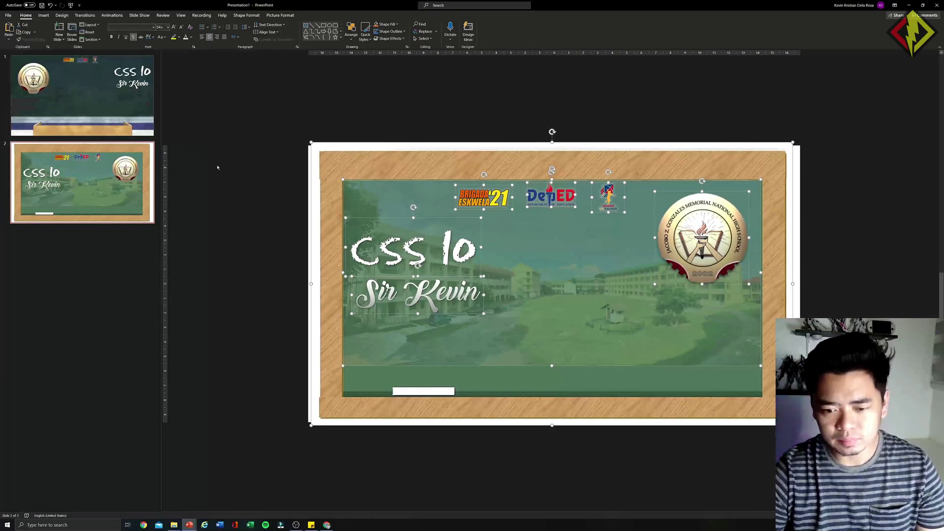
Step: Deselect the slide and launch the Zoom app from Windows search with 'ZO'
click(223, 171)
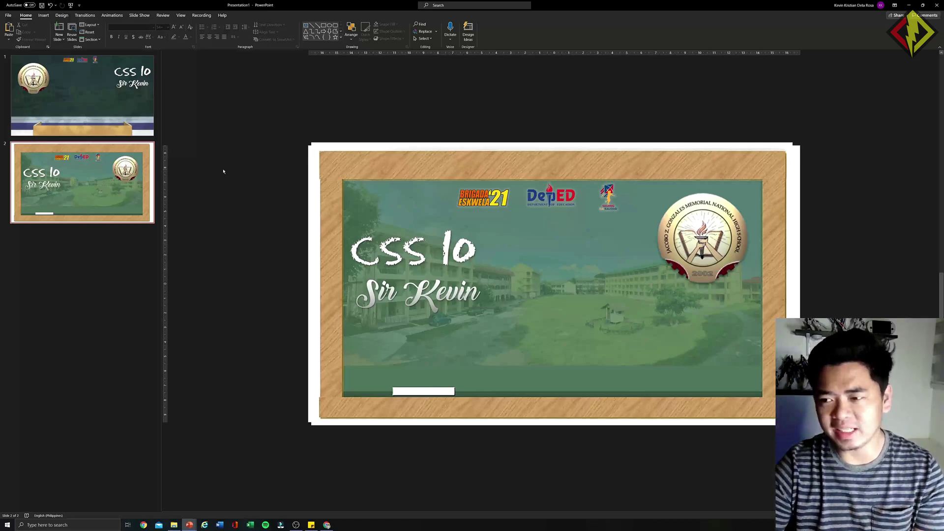
key(super)
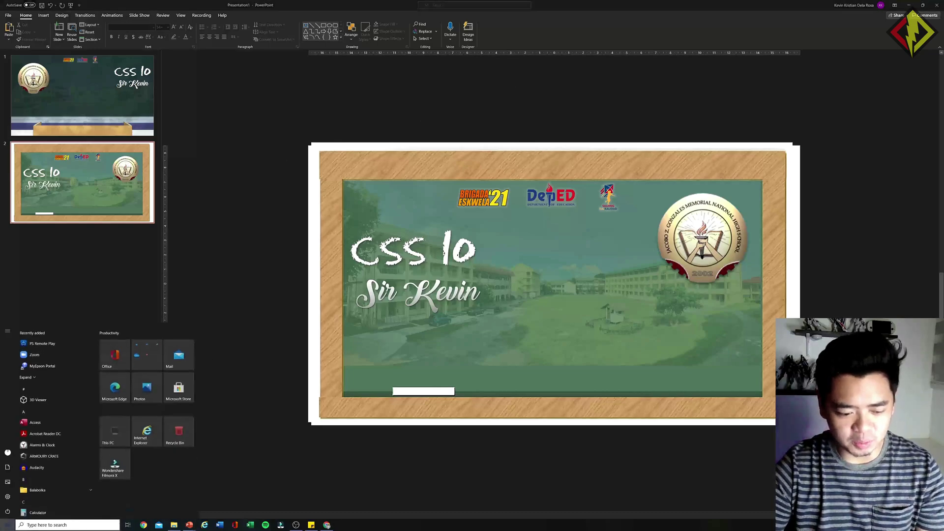
text(ZOOM)
key(Return)
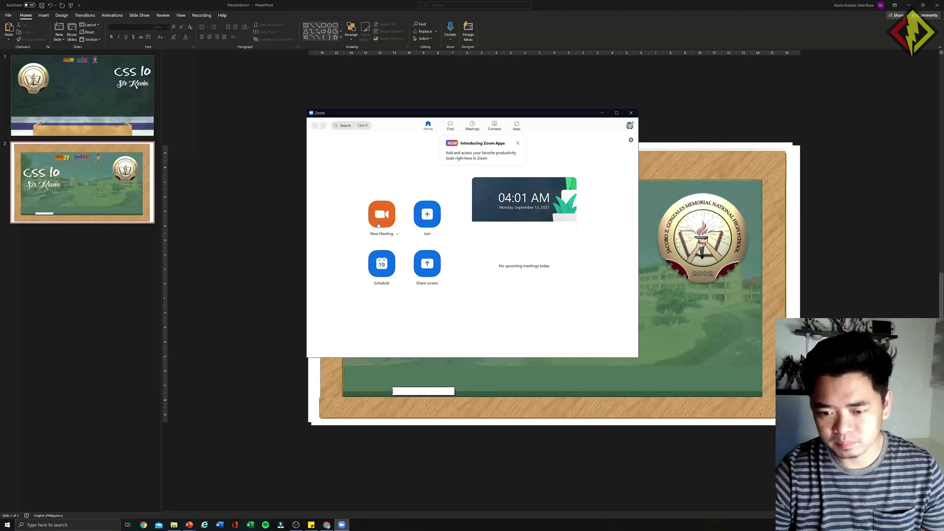
Step: Start a new Zoom meeting, centre its window, turn on video and show camera options
click(378, 225)
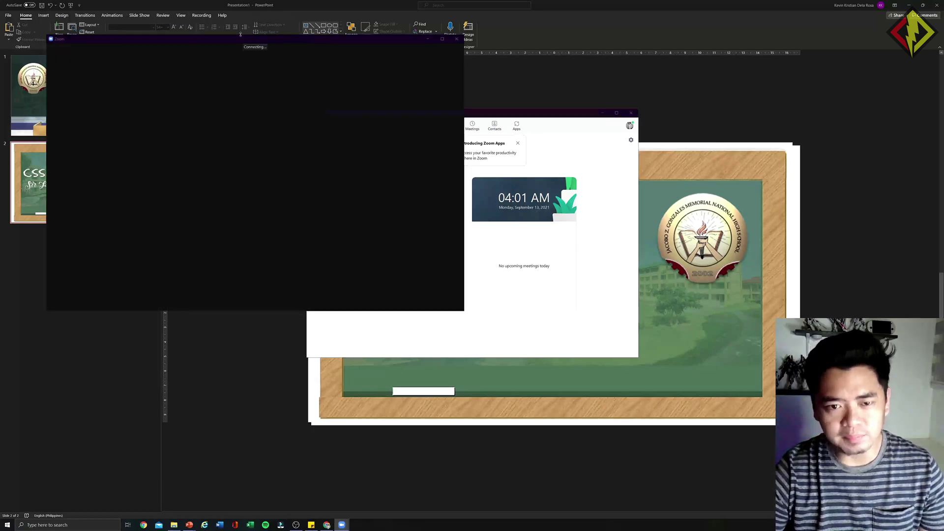
drag(230, 40, 446, 85)
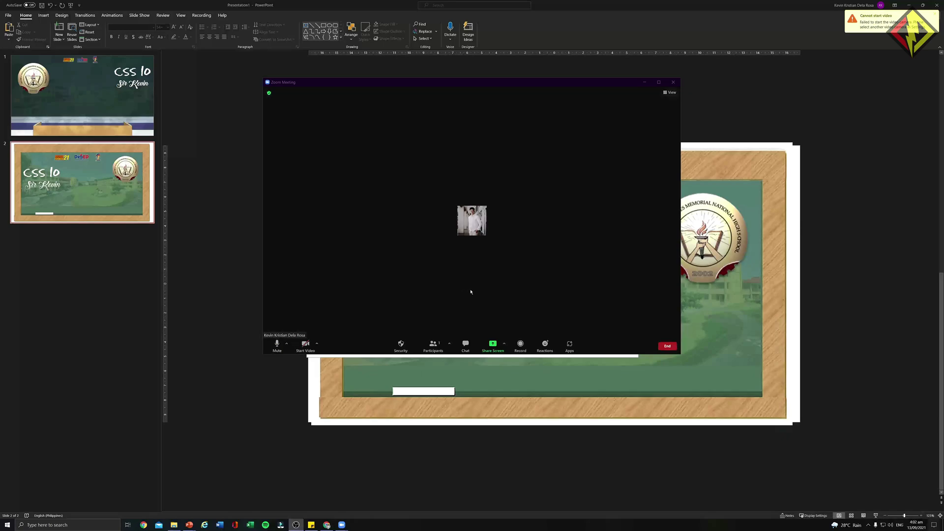
click(305, 345)
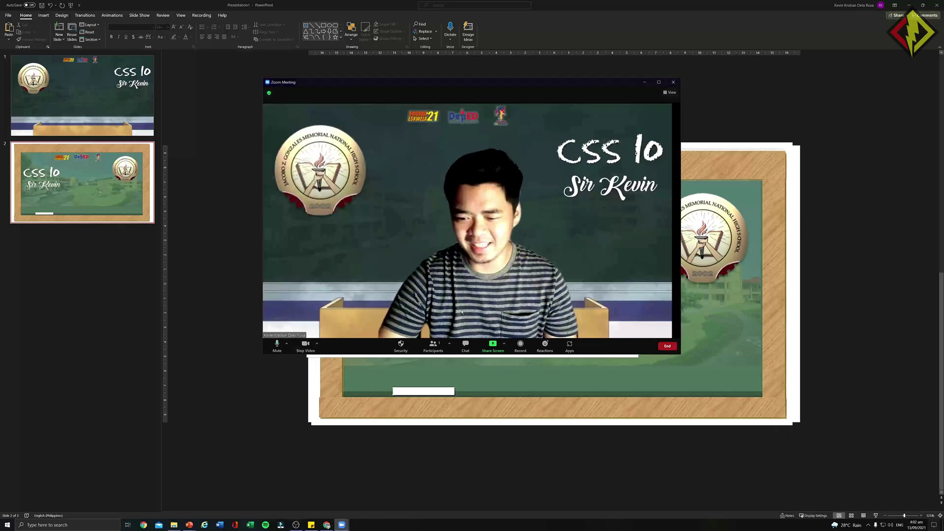
click(317, 345)
click(317, 345)
click(317, 344)
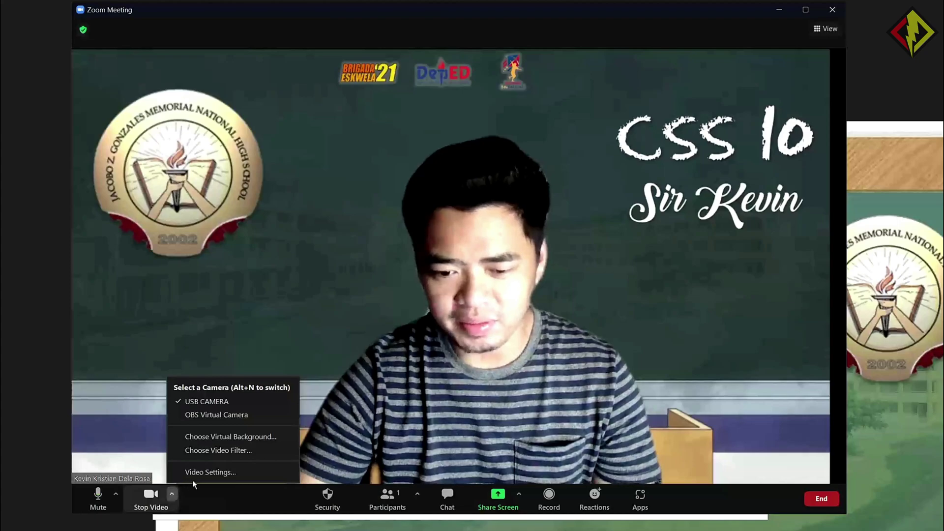
Step: Add DEMO VIRTUAL BG as an image background in Zoom's Background & Filters, then close Settings
click(211, 472)
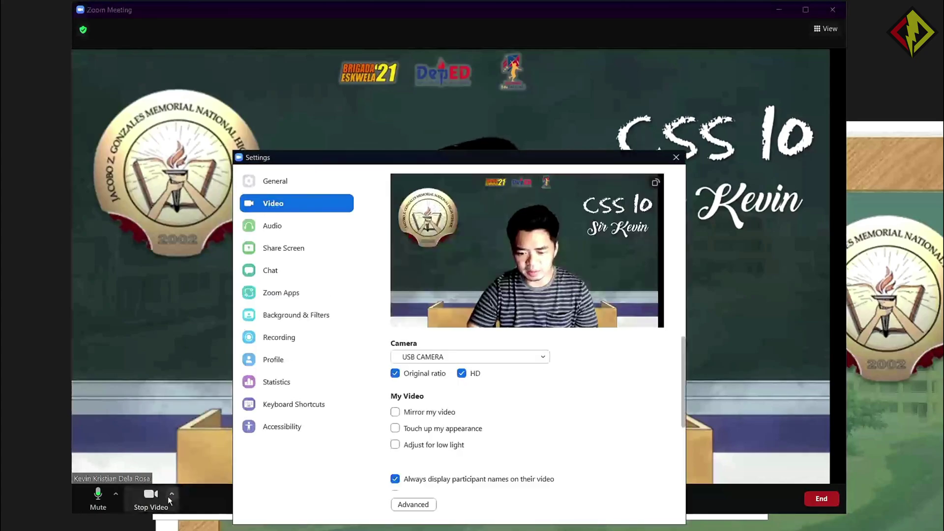
click(300, 320)
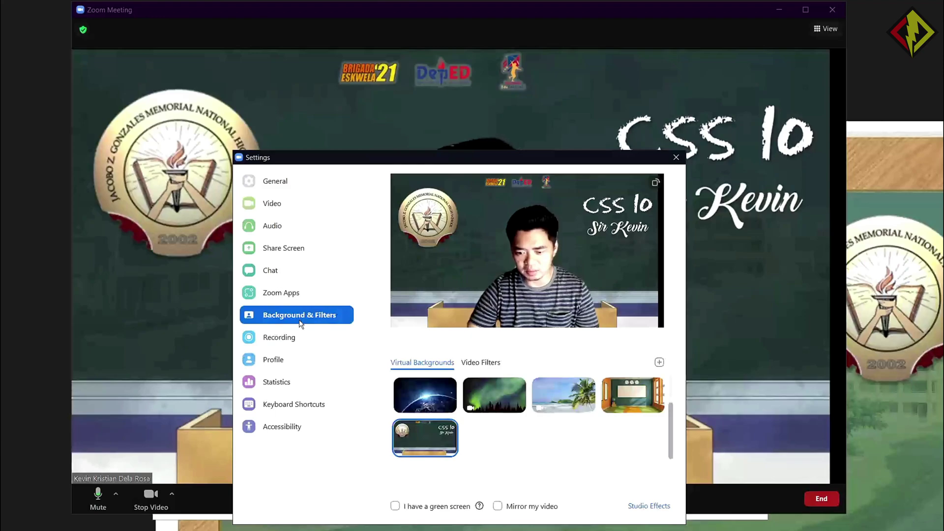
click(659, 363)
click(684, 383)
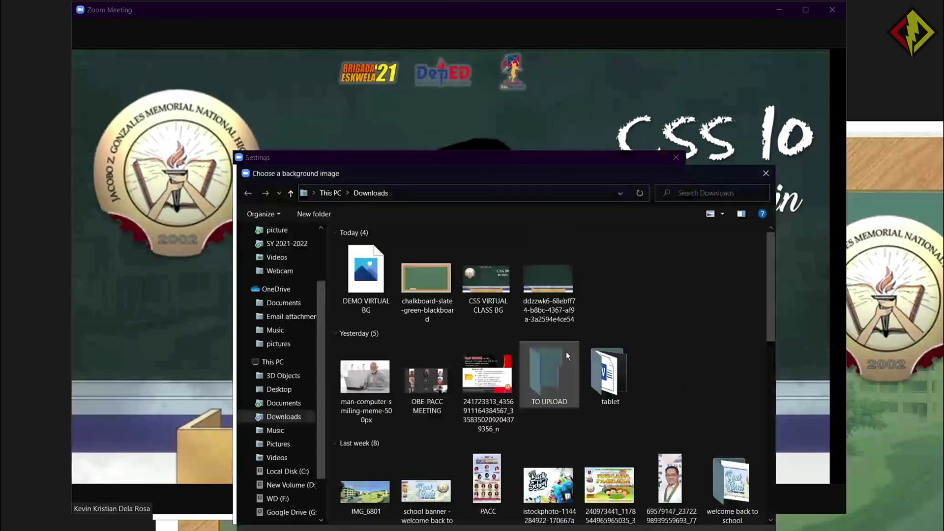
click(369, 290)
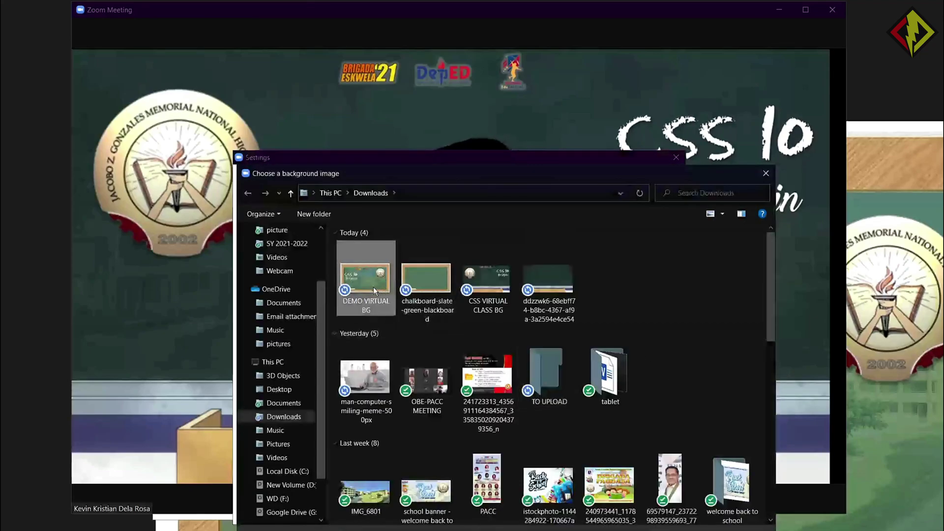
double_click(365, 280)
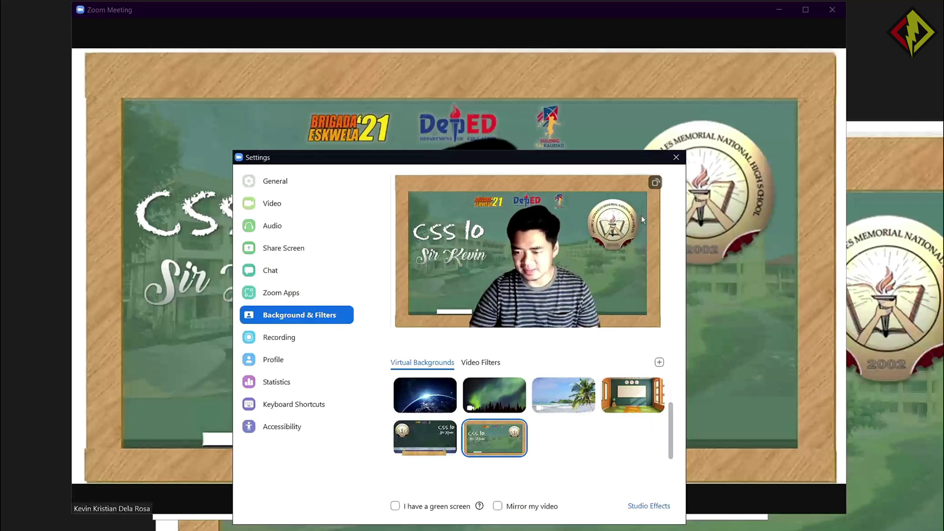
click(676, 157)
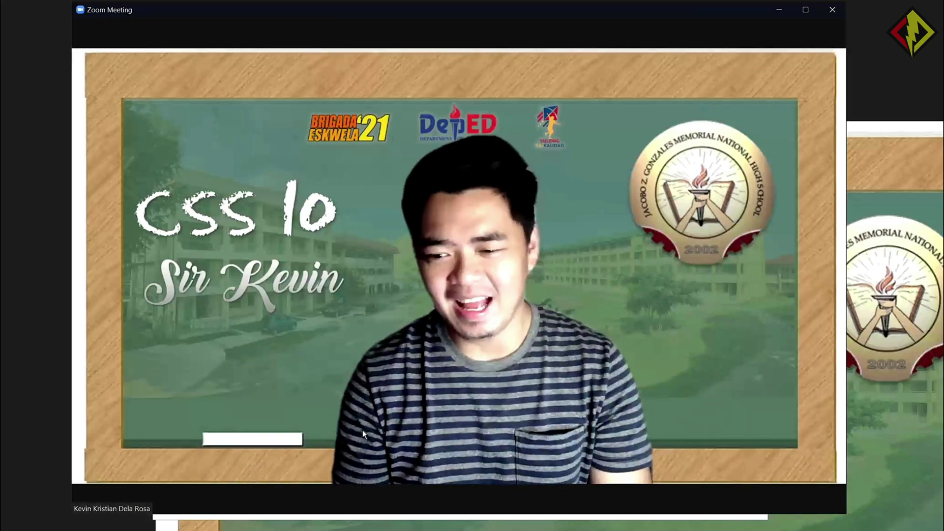
mouse_move(370, 346)
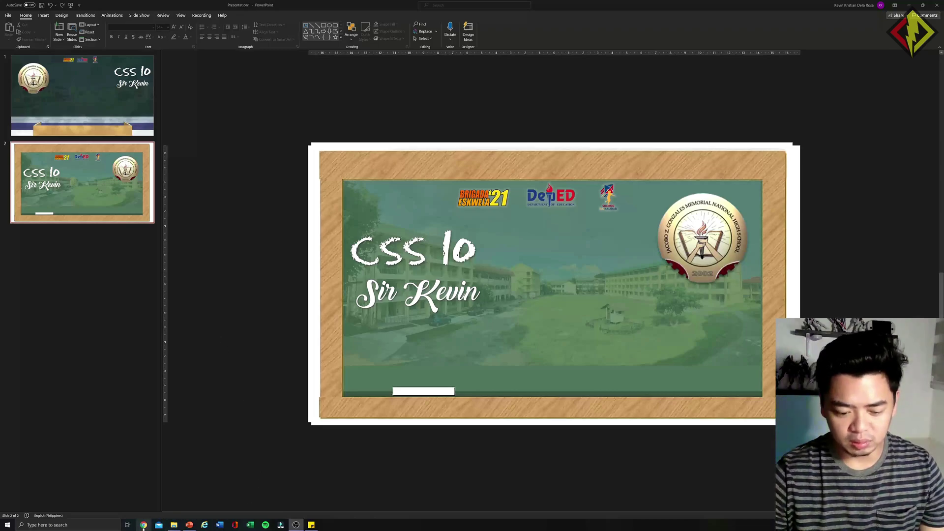
Step: Open Chrome with the WORK profile and go to Google Meet via the apps launcher
click(143, 525)
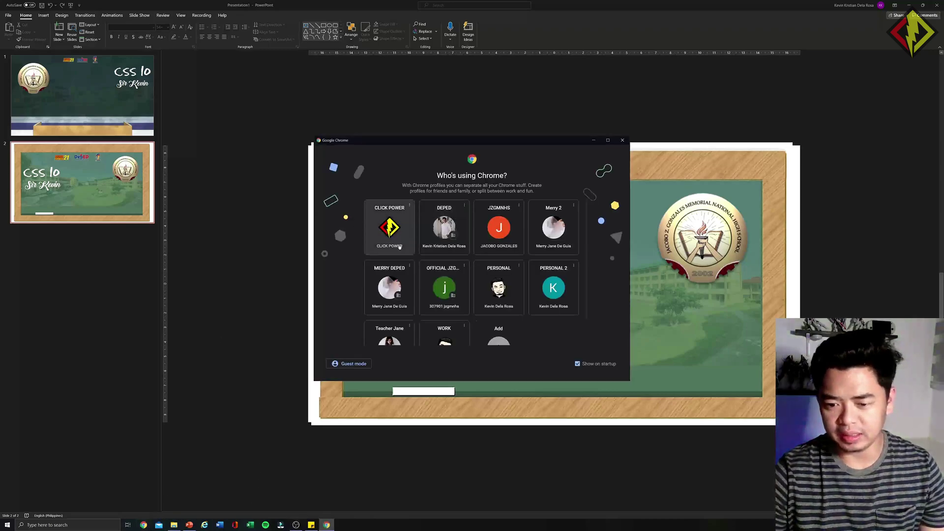
scroll(444, 304, down, 1)
click(445, 315)
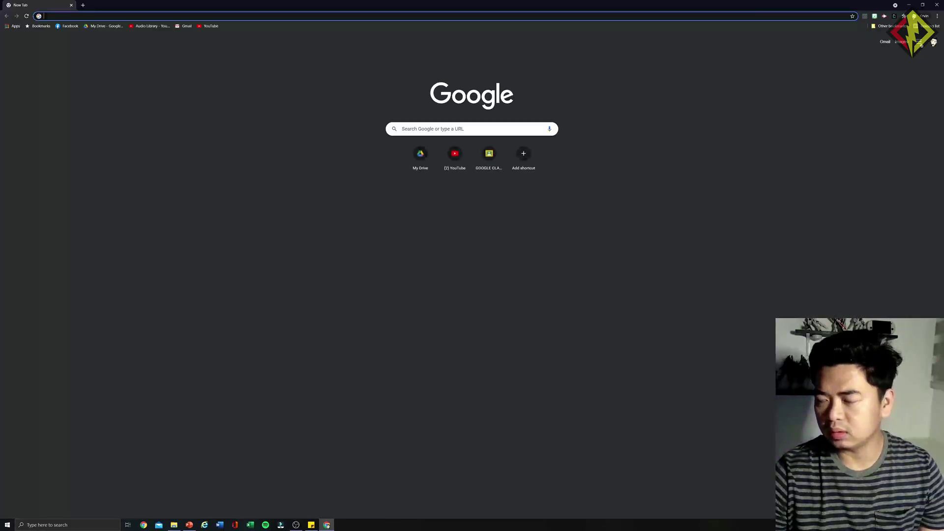
click(919, 42)
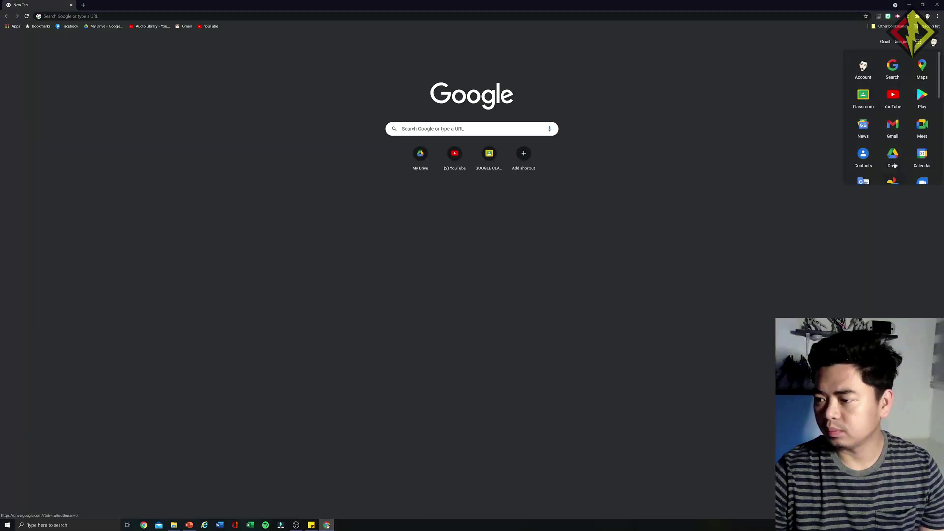
scroll(872, 126, down, 2)
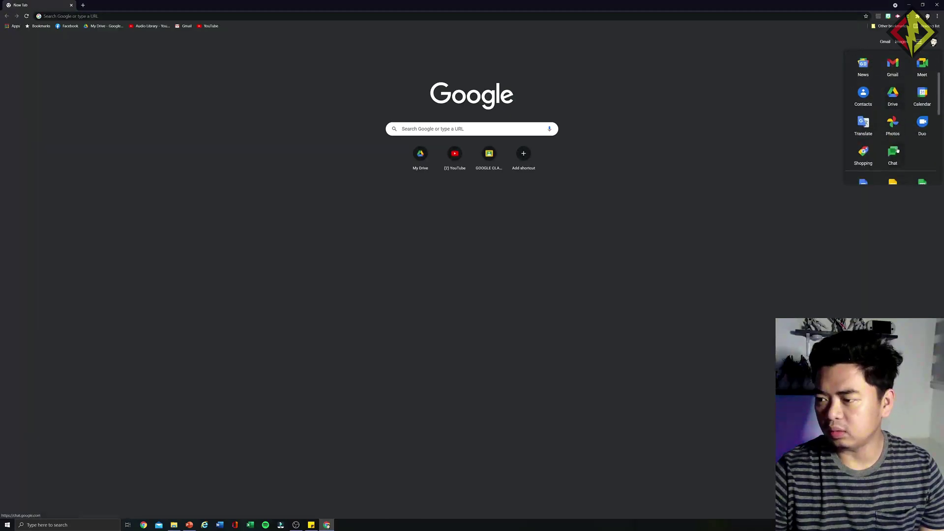
click(924, 72)
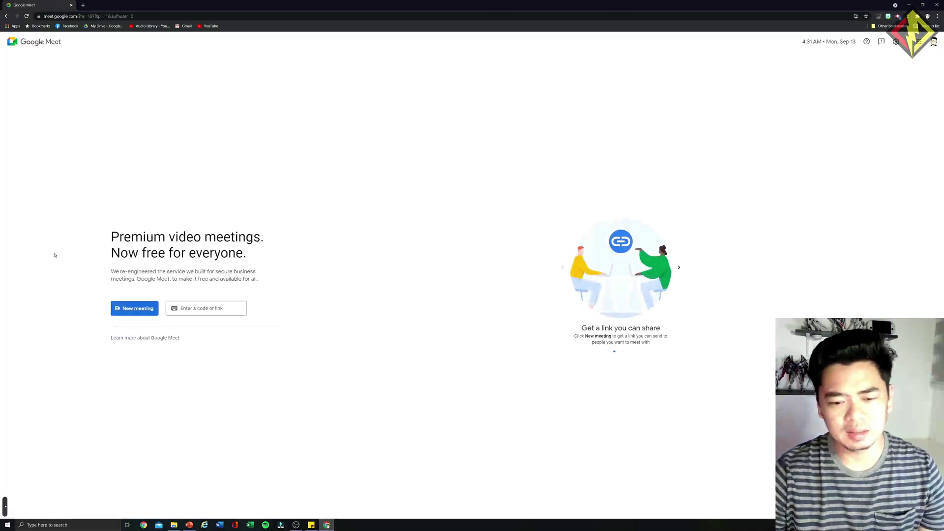
Step: Start an instant Google Meet meeting and dismiss the meeting-ready notice
click(130, 315)
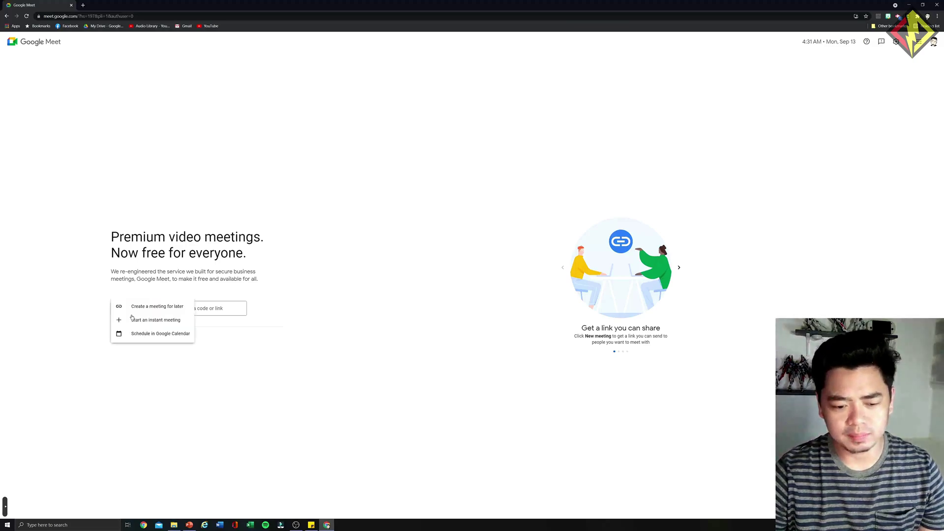
click(157, 323)
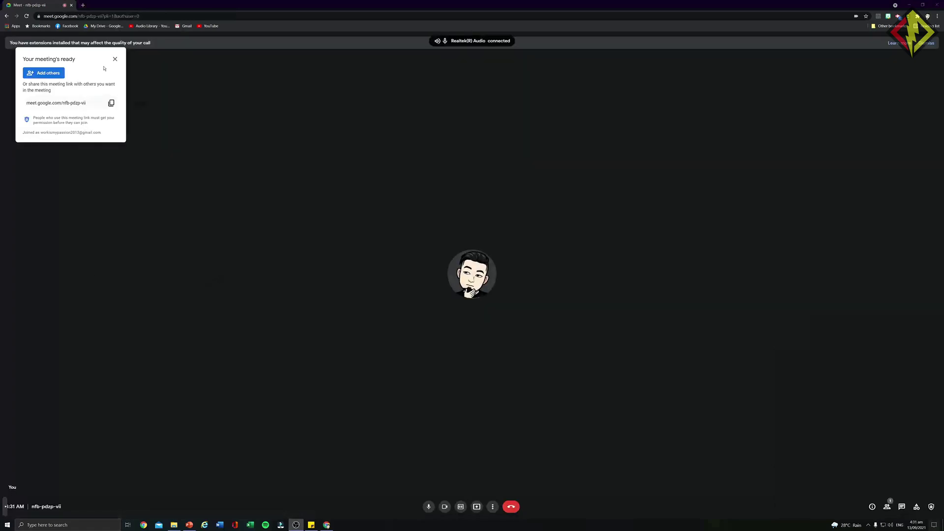
click(116, 59)
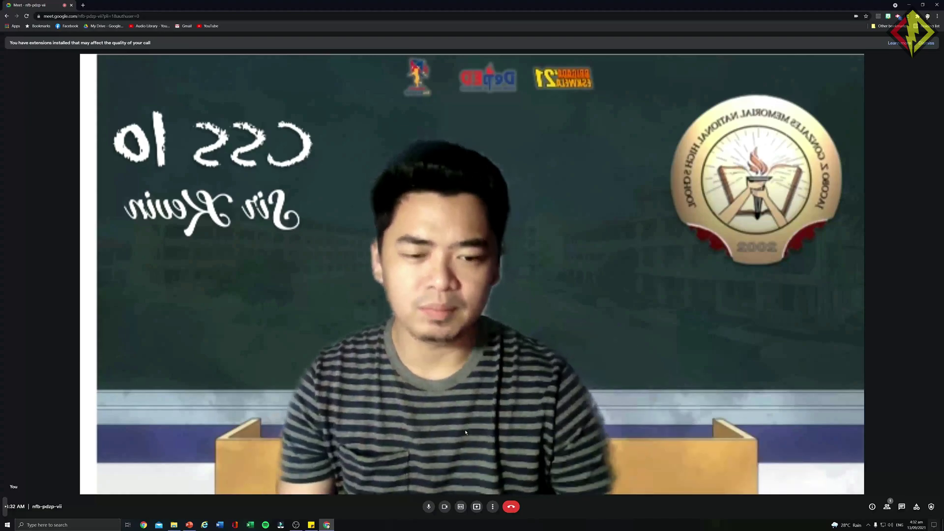
Step: Turn off the camera and microphone, then minimize Chrome to return to PowerPoint
click(445, 506)
click(428, 506)
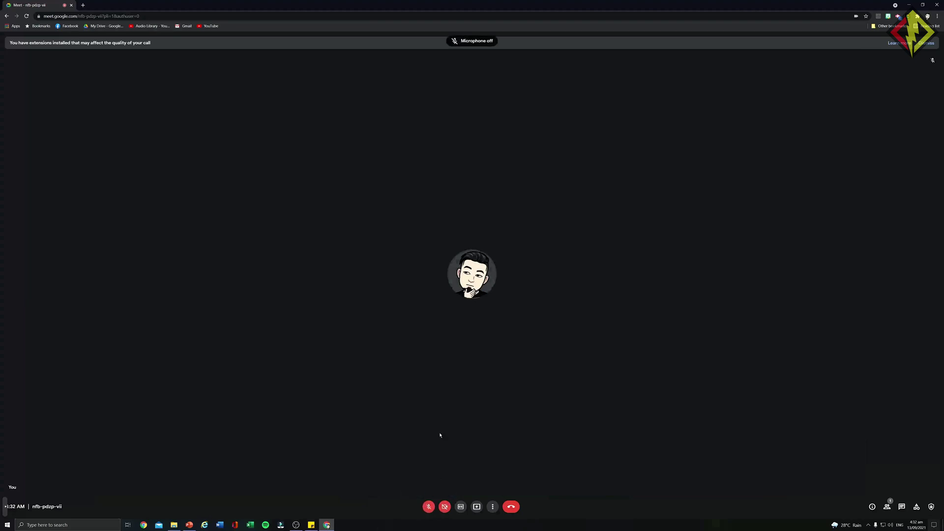
click(908, 5)
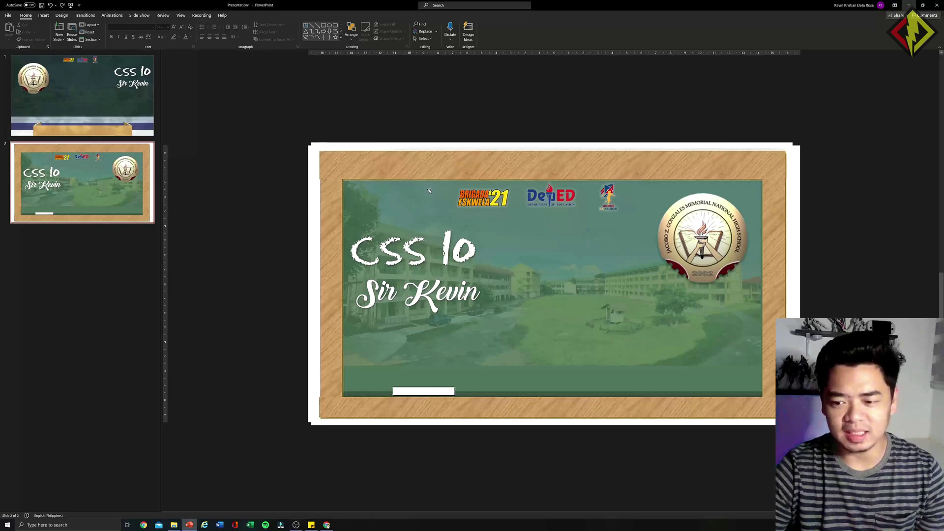
Step: Select the green background picture and every other object on slide 2, and bring up their context menu
click(466, 338)
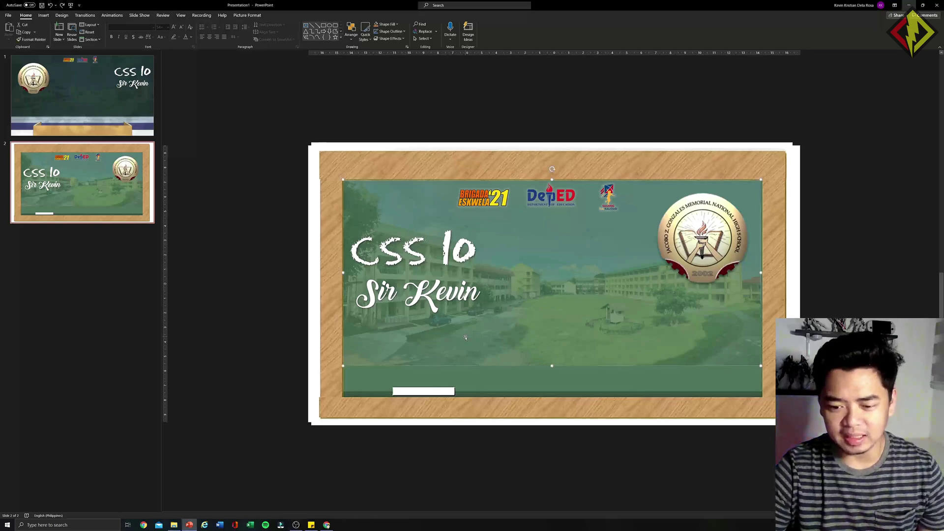
key(ctrl+a)
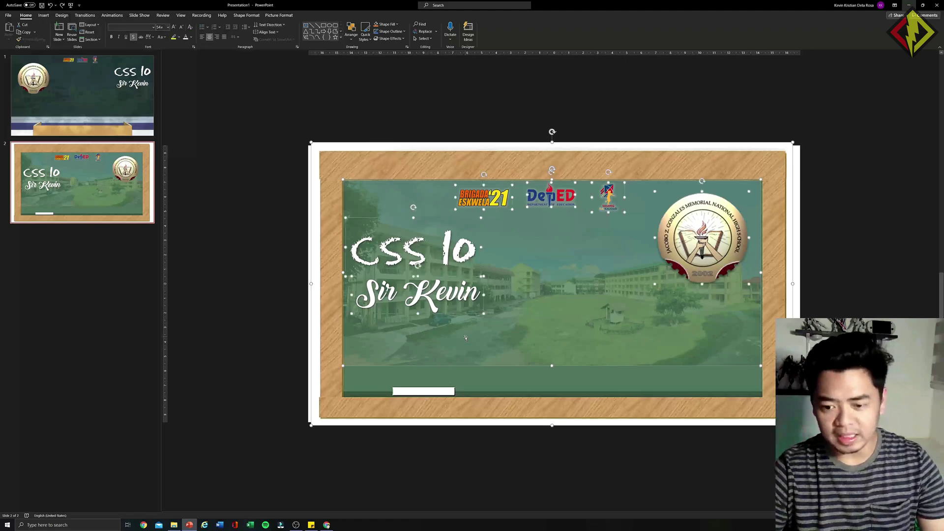
click(542, 359)
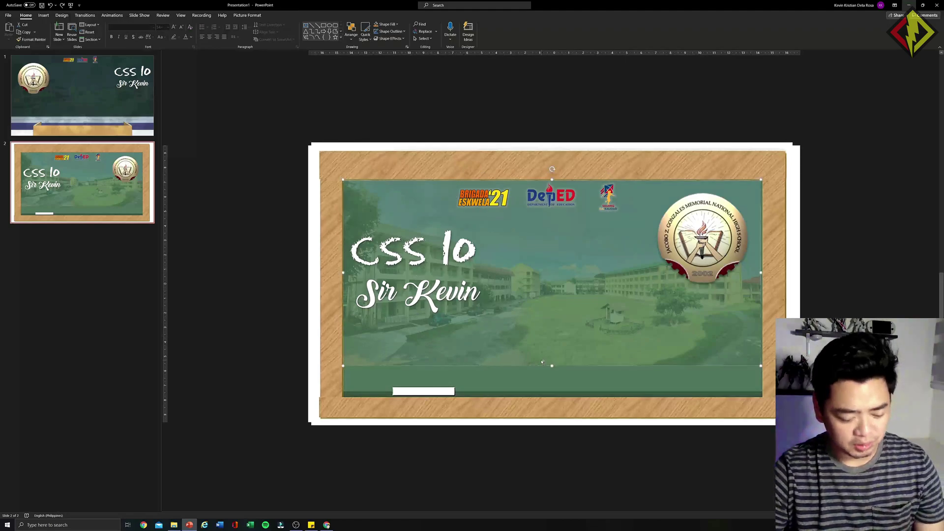
key(ctrl+a)
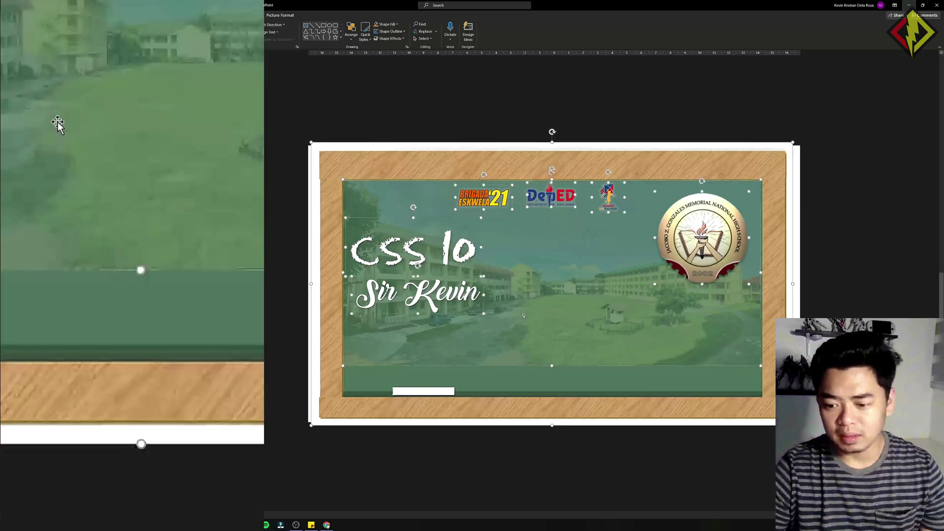
right_click(524, 316)
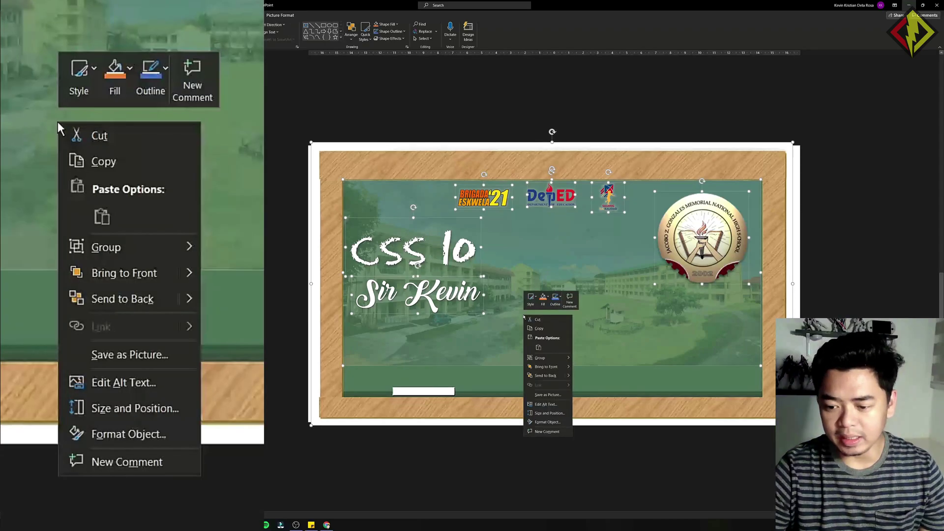
Step: In Format Picture's 3-D Rotation, set X Rotation to 180° for the selected objects
click(547, 422)
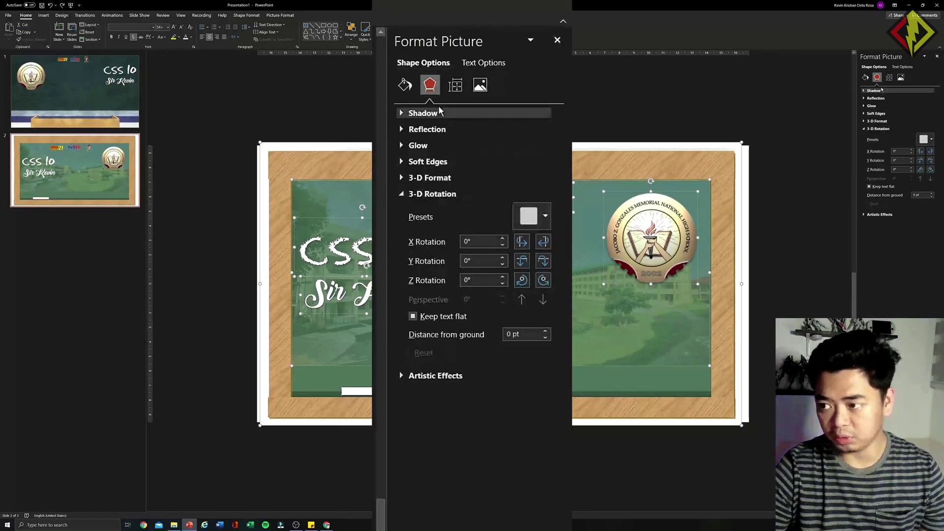
click(865, 78)
click(877, 77)
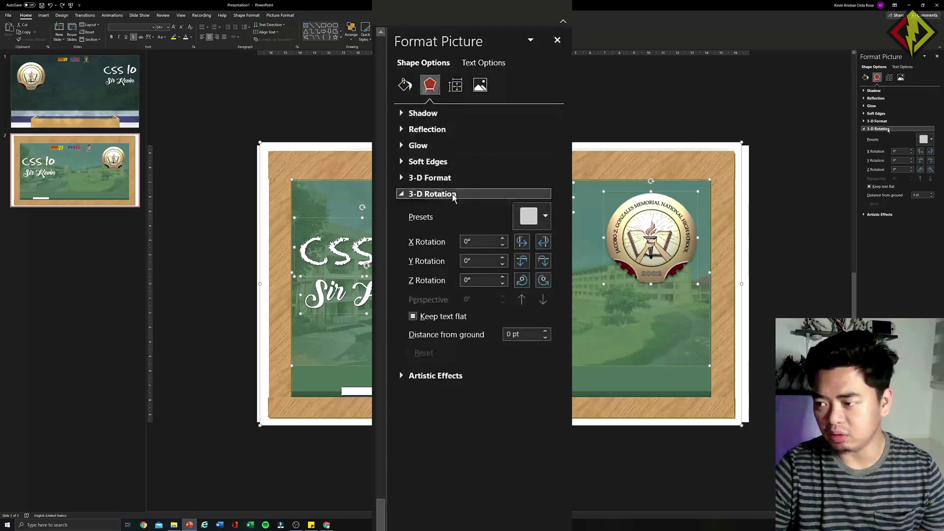
click(464, 241)
text(1)
text(8)
key(Return)
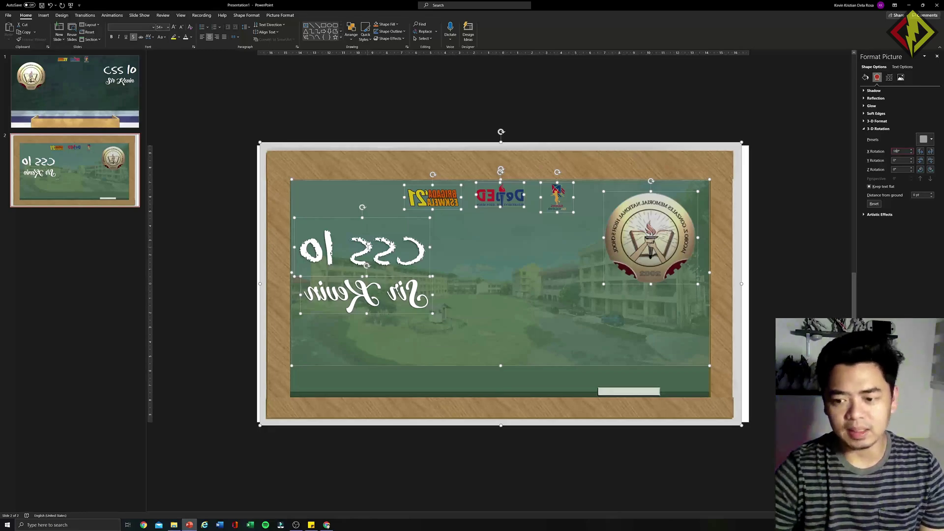
Step: Deselect the slide objects and close the Format Picture pane
click(228, 191)
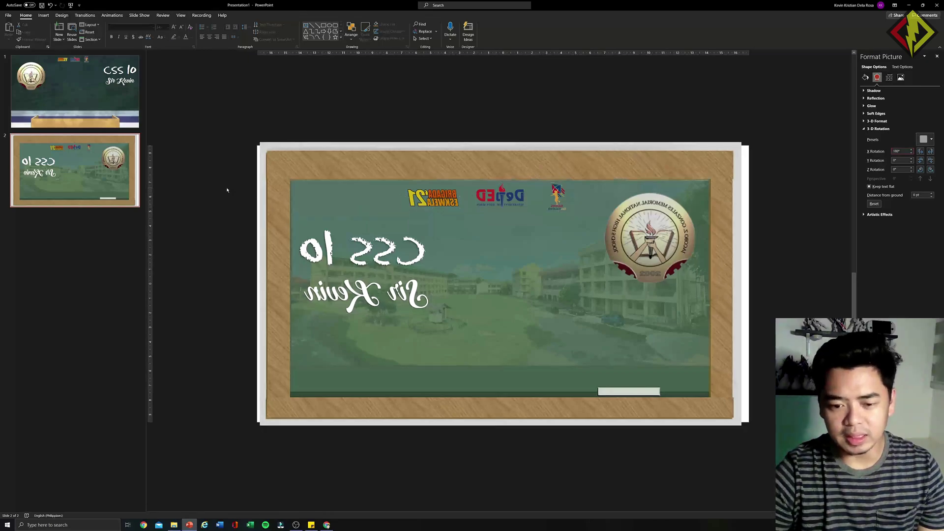
key(ctrl+a)
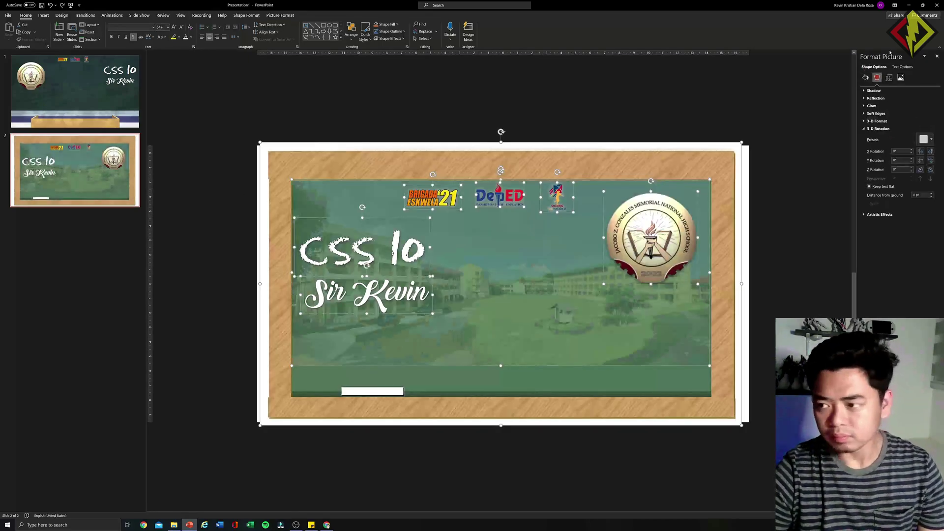
click(937, 57)
key(Escape)
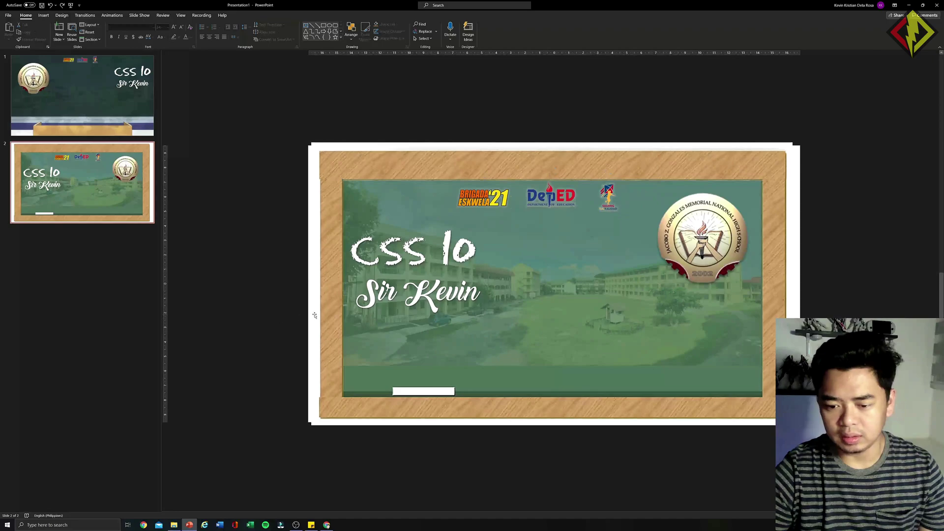
Step: Reselect all slide objects and apply a 180° X Rotation to mirror the chalkboard design
click(495, 334)
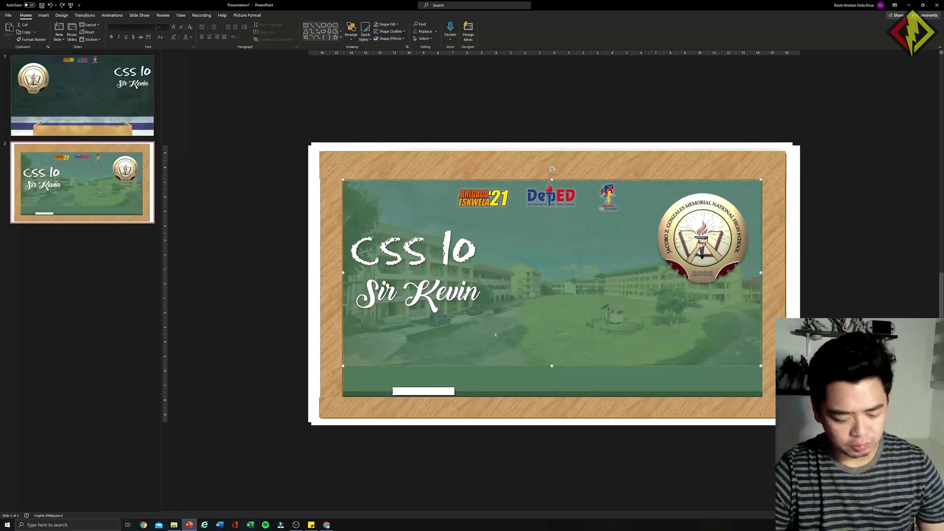
key(ctrl+a)
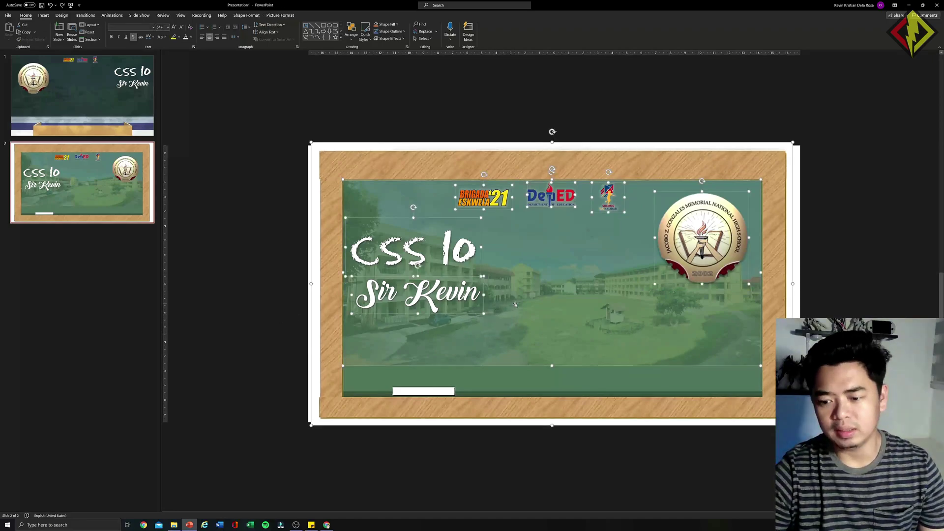
right_click(516, 305)
click(540, 411)
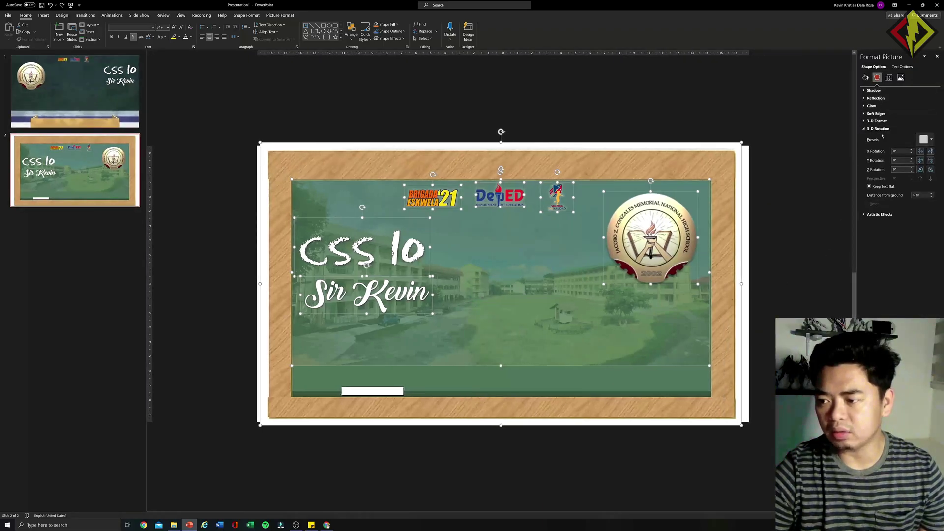
click(875, 156)
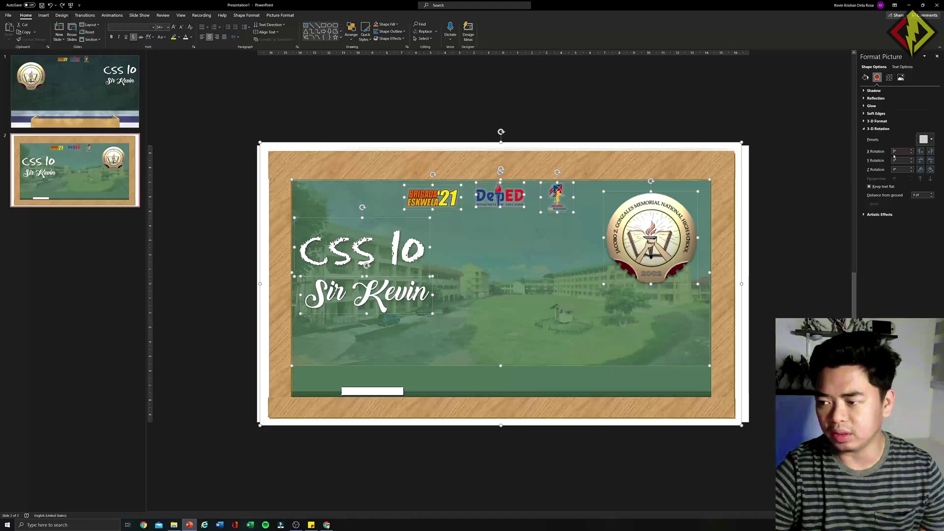
text(180)
key(Return)
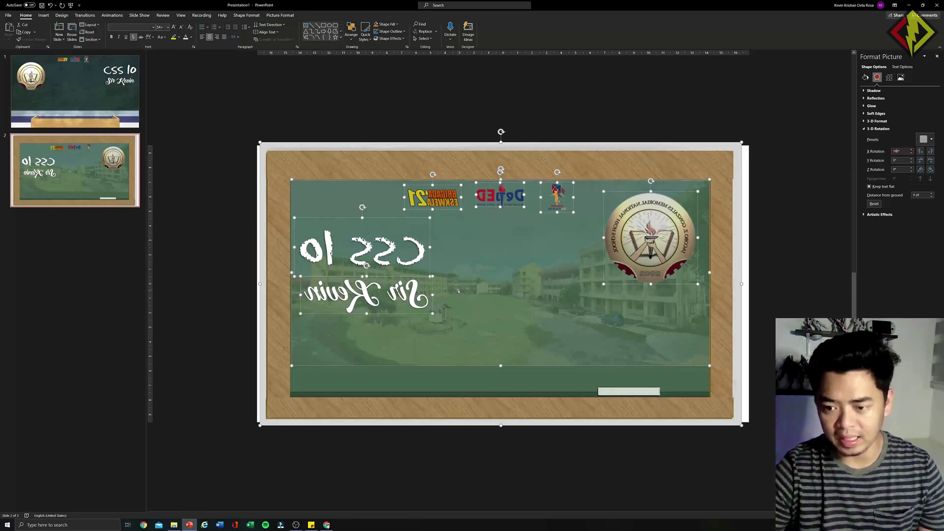
Step: Deselect, then reselect every object on the mirrored slide
click(213, 202)
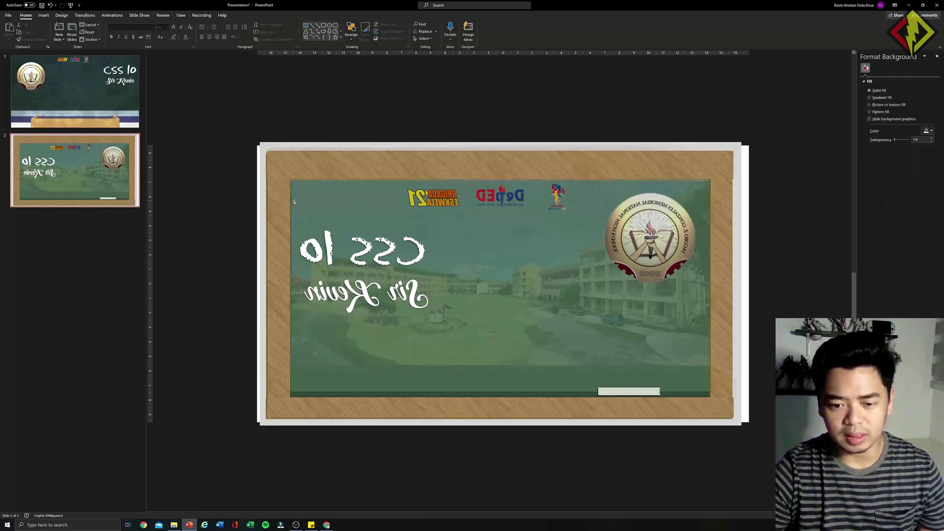
click(294, 201)
key(ctrl+a)
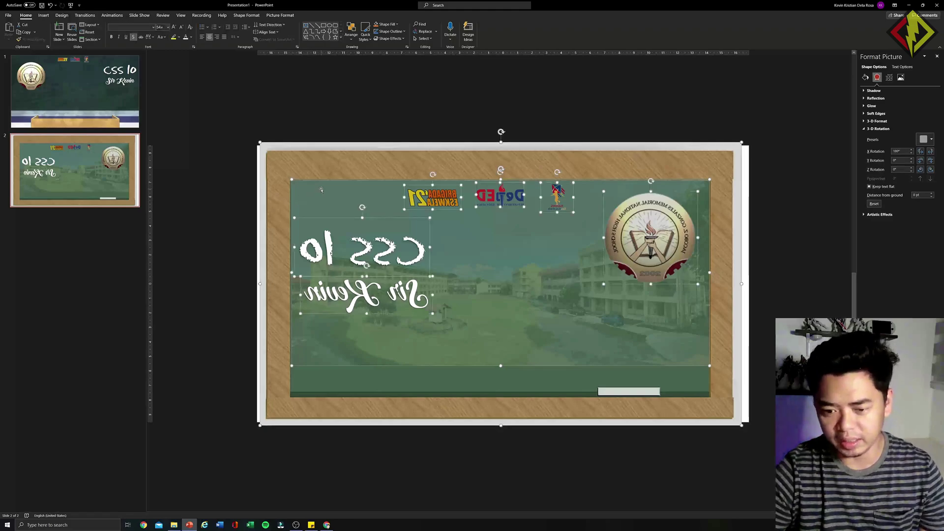
Step: Save the selected objects as a PNG named 'DEMO VIRTUAL BG GOOGLE MEET' in Downloads
right_click(321, 190)
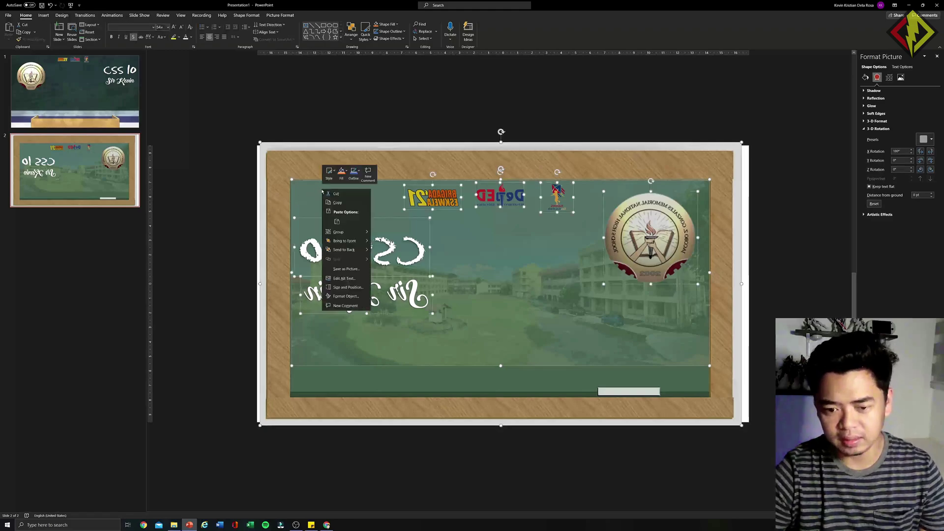
click(346, 269)
scroll(30, 59, up, 5)
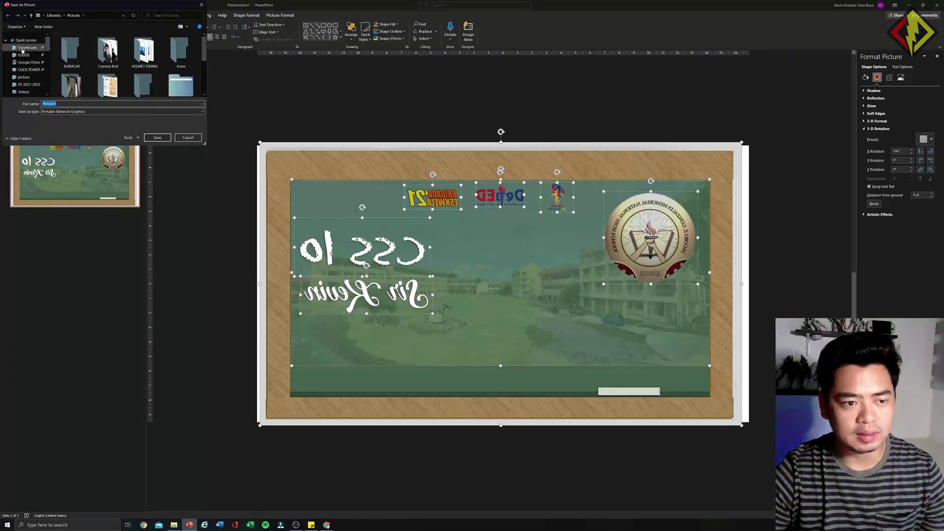
click(28, 48)
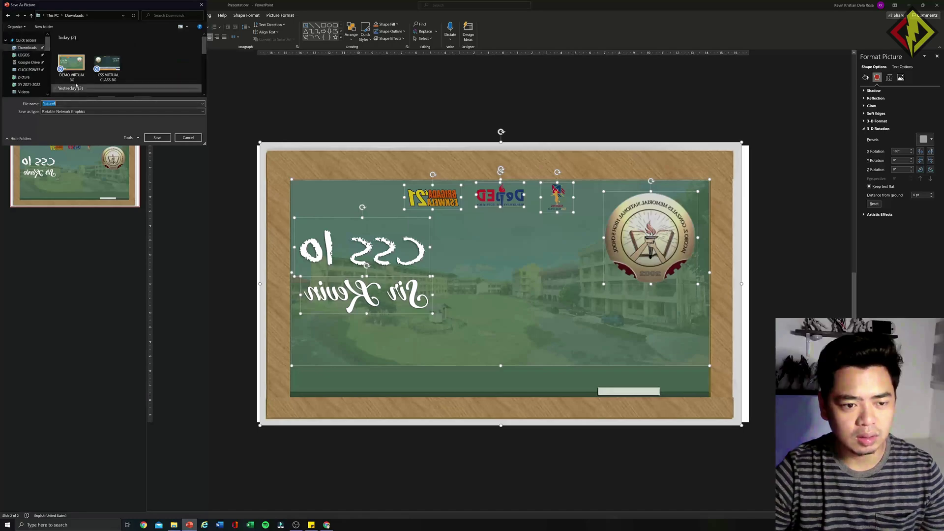
click(71, 62)
click(85, 105)
click(85, 104)
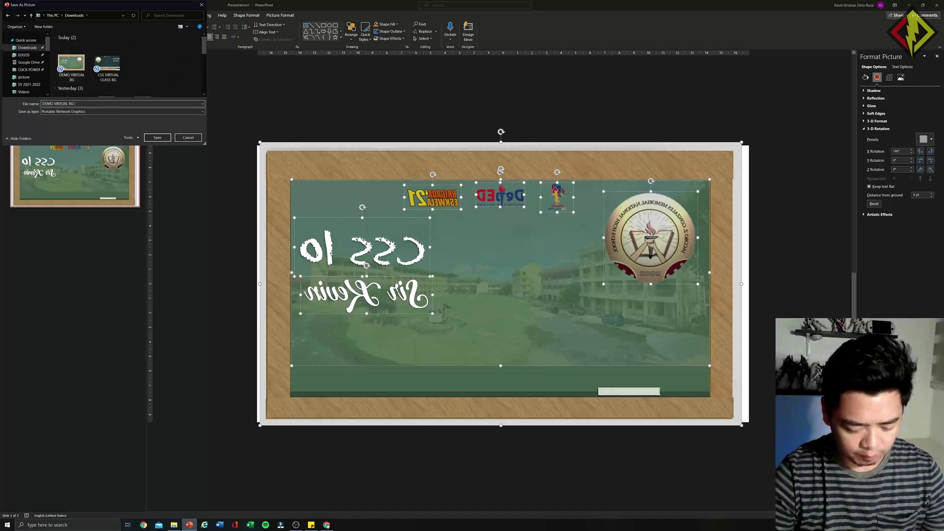
text(GOOGLE MEET)
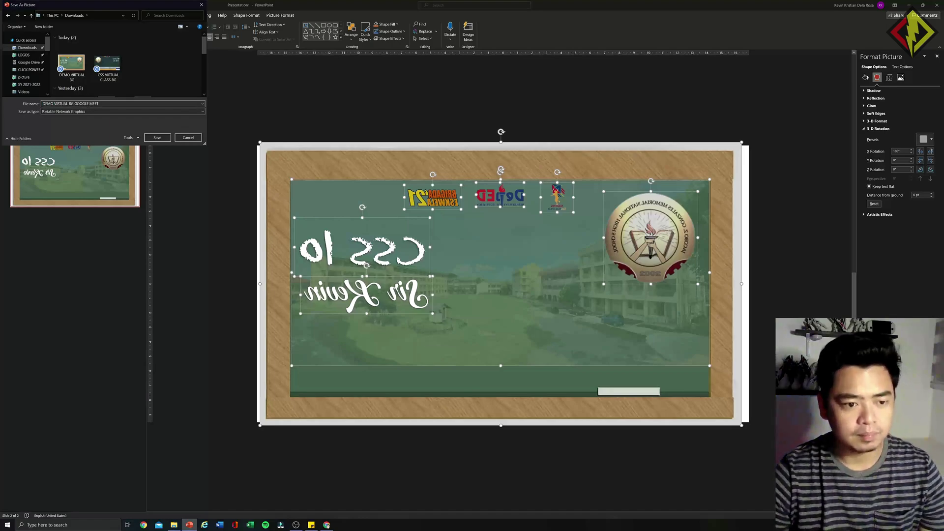
click(157, 138)
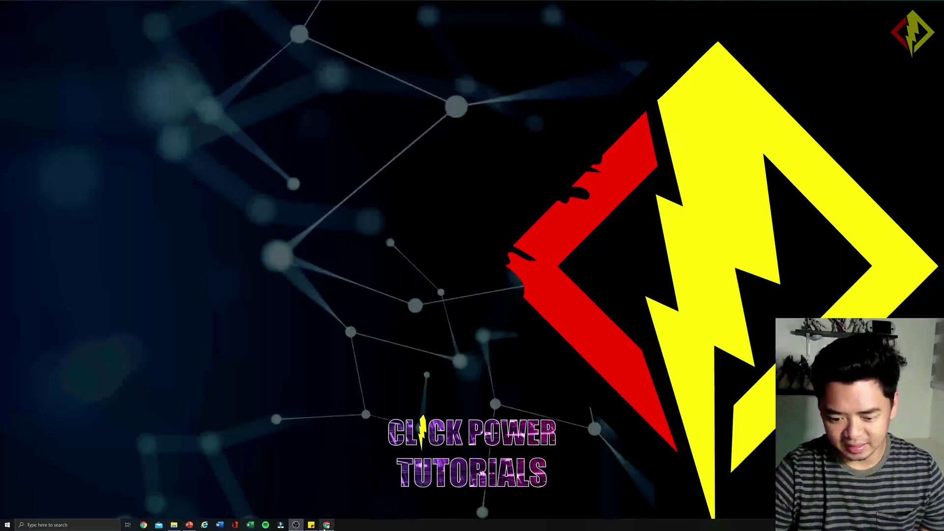
Step: Return to the Meet call and turn the camera on, leaving the microphone muted
click(326, 524)
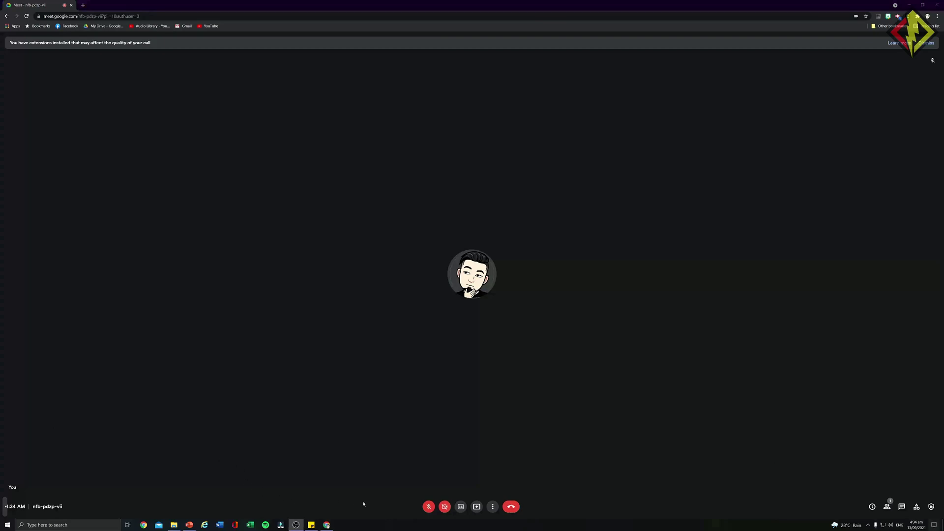
click(428, 507)
key(ctrl+e)
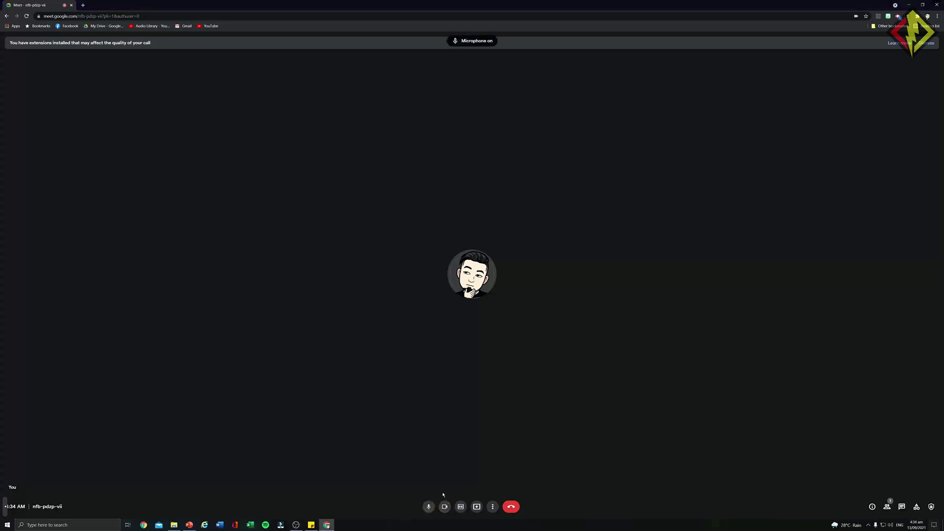
click(429, 505)
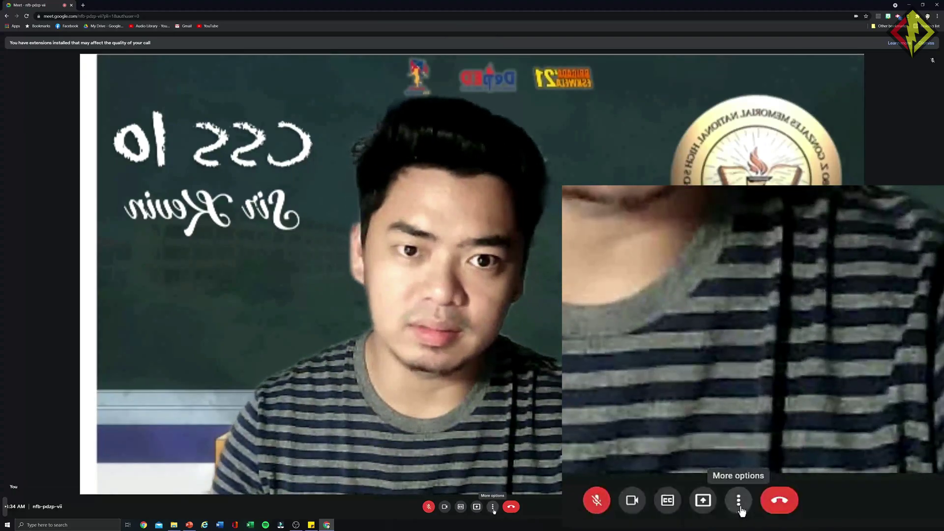
Step: Upload 'DEMO VIRTUAL BG GOOGLE MEET' from disk as the call background, then bring up call settings
click(493, 507)
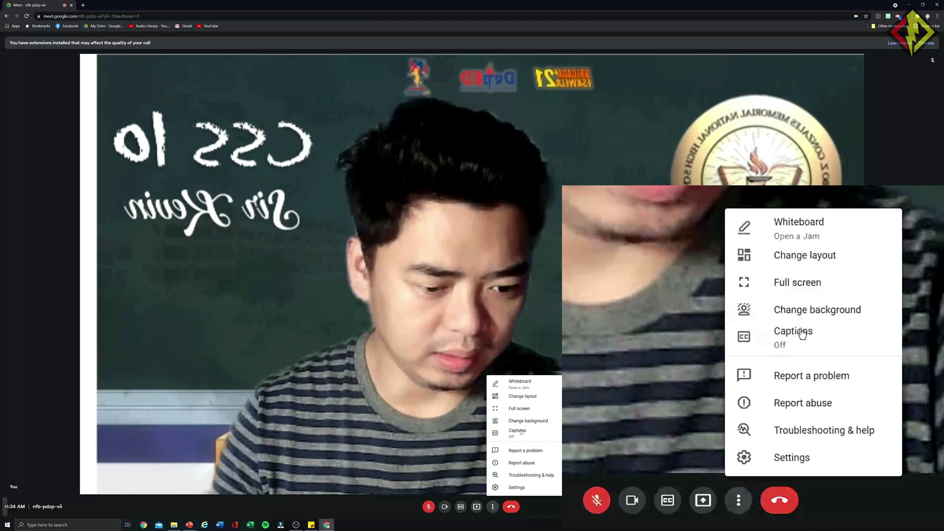
click(527, 421)
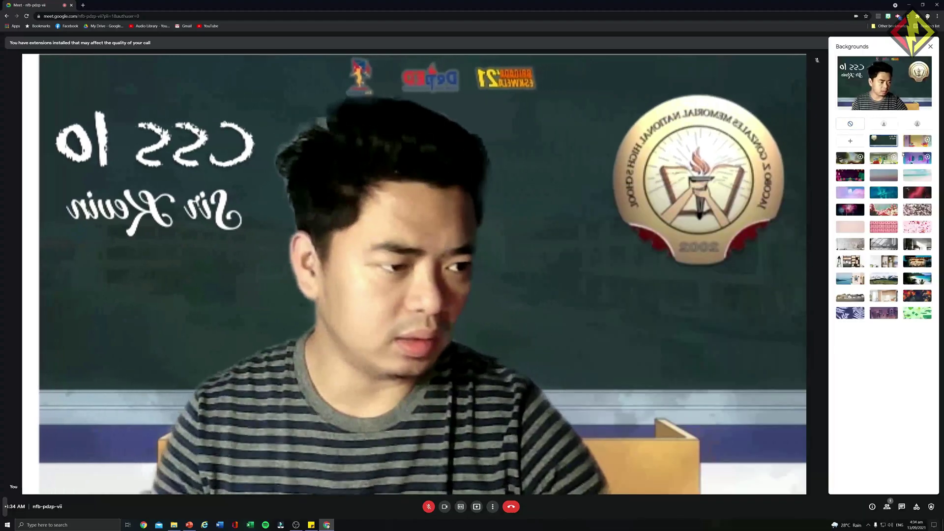
click(850, 141)
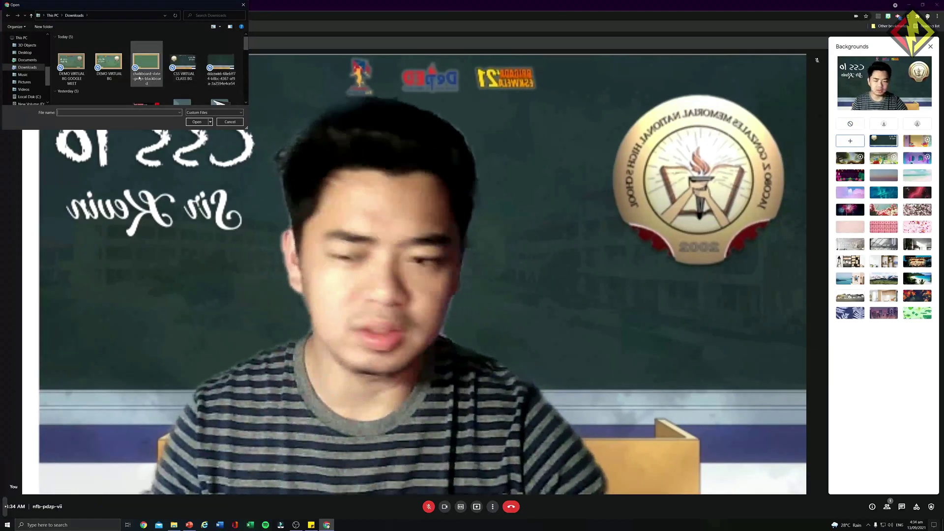
click(74, 84)
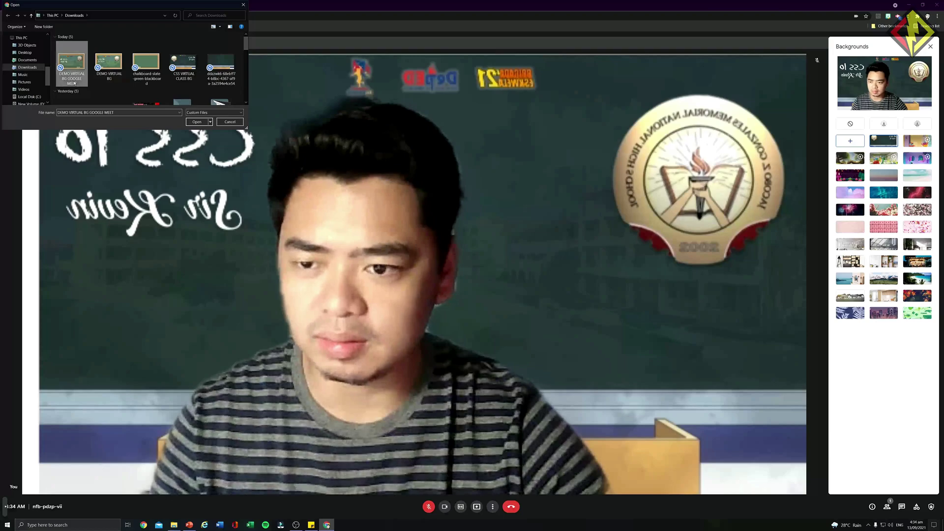
click(197, 122)
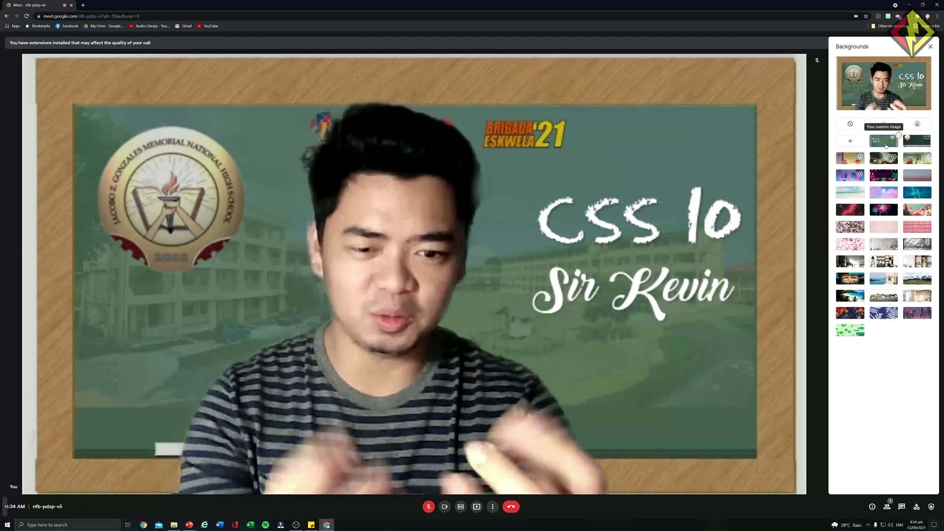
click(492, 506)
click(504, 488)
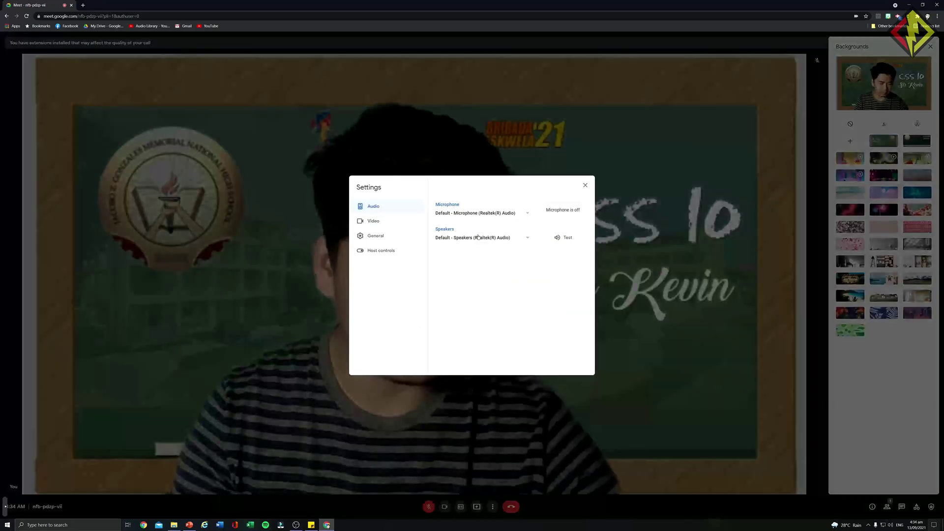
Step: Under Video, set both send and receive resolution to High definition (720p)
click(380, 223)
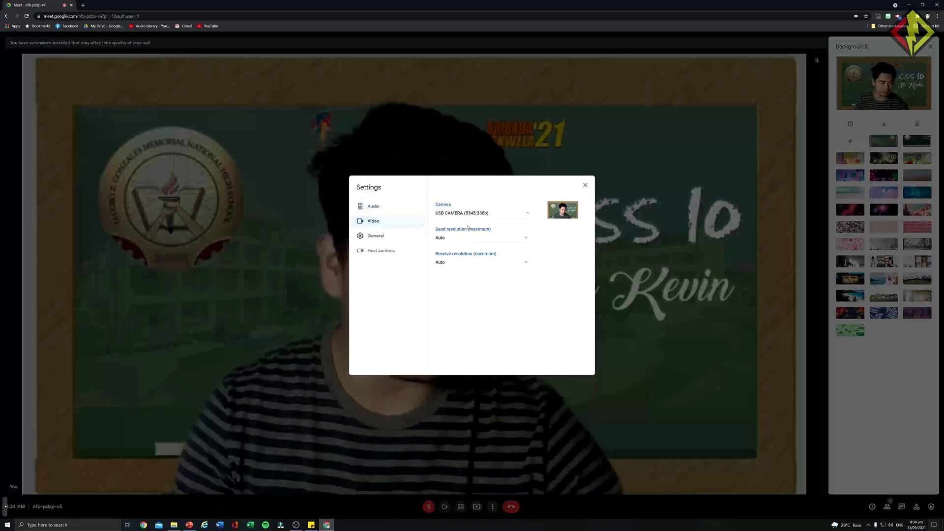
click(467, 238)
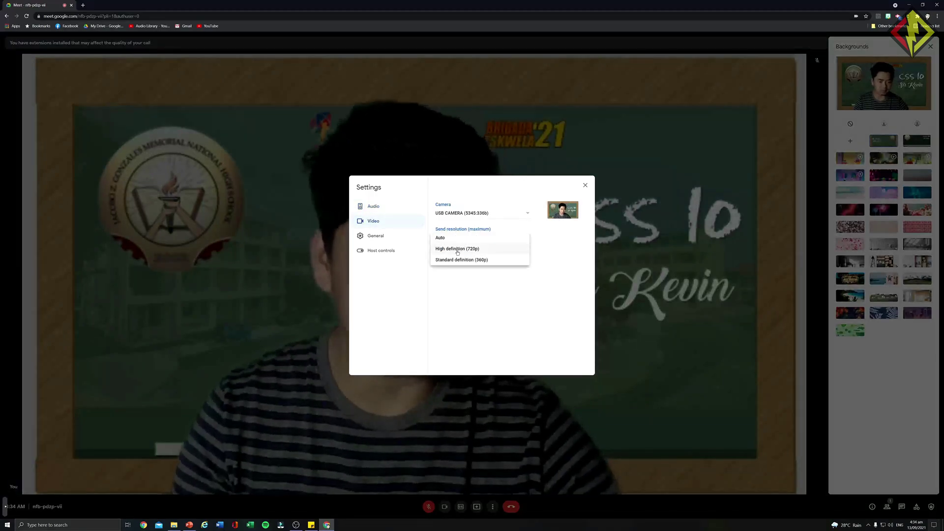
click(458, 251)
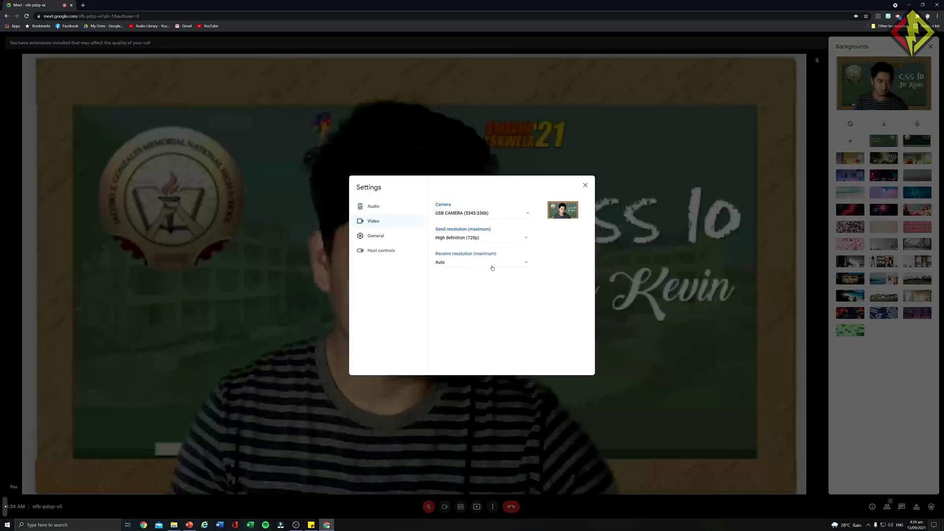
click(459, 266)
click(458, 274)
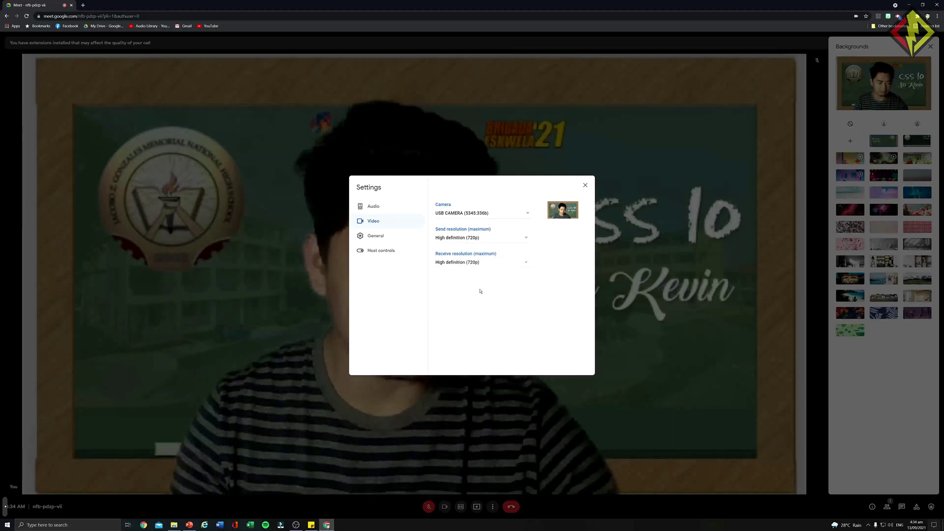
click(585, 185)
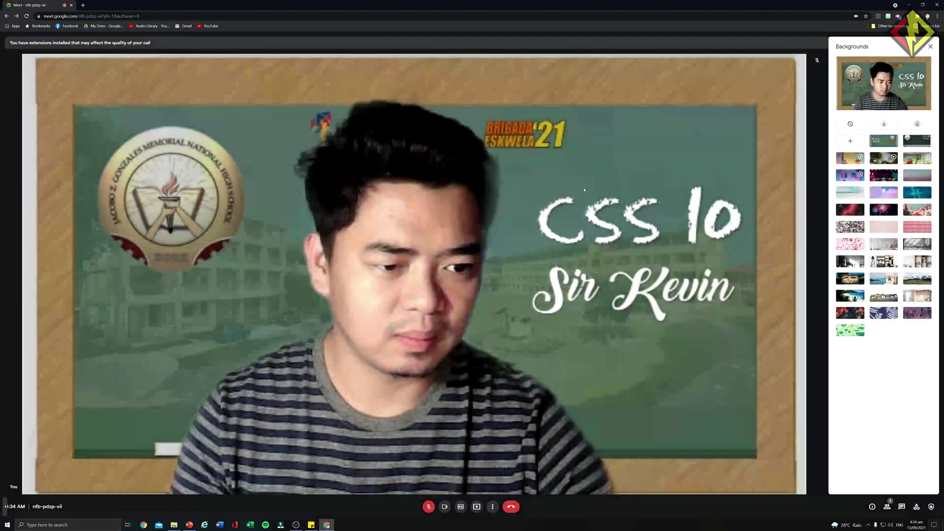